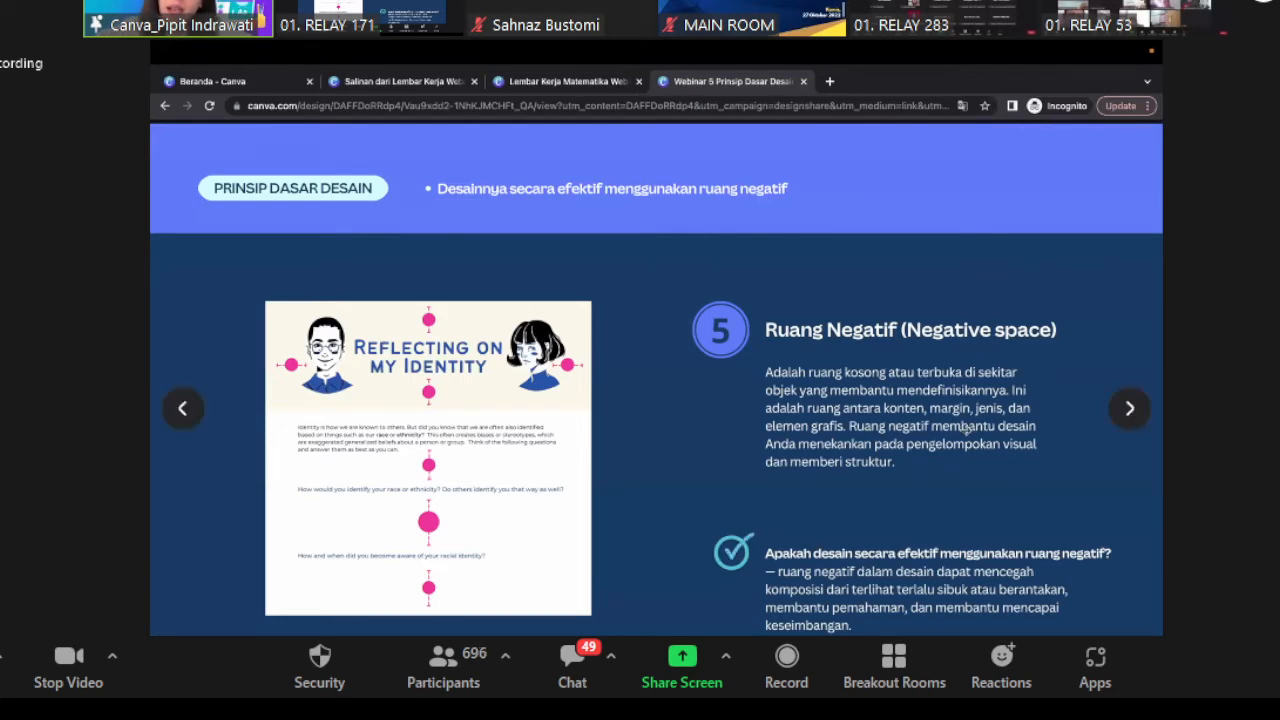
- Advance the slides to Latihan 1, then find page 11 of the worksheet copy, Luas dan Keliling Bangun Geometri, and hide the template panel
left_click(1130, 408)
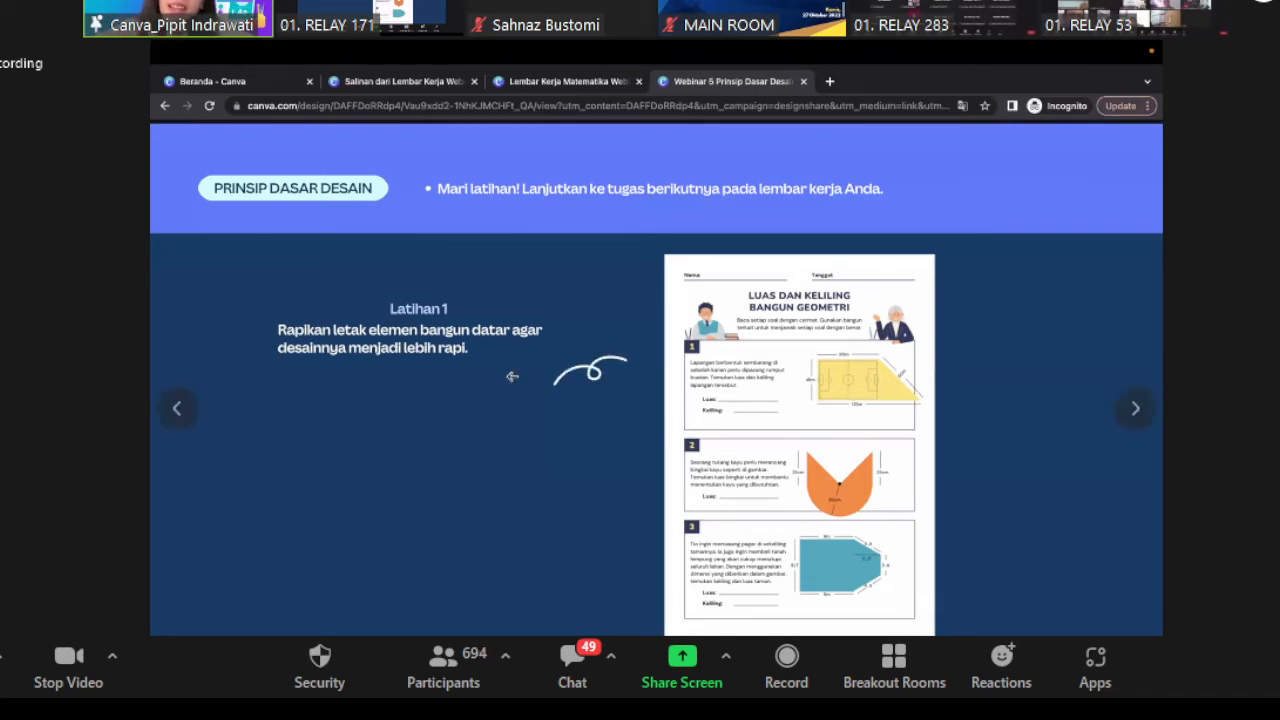
left_click(410, 81)
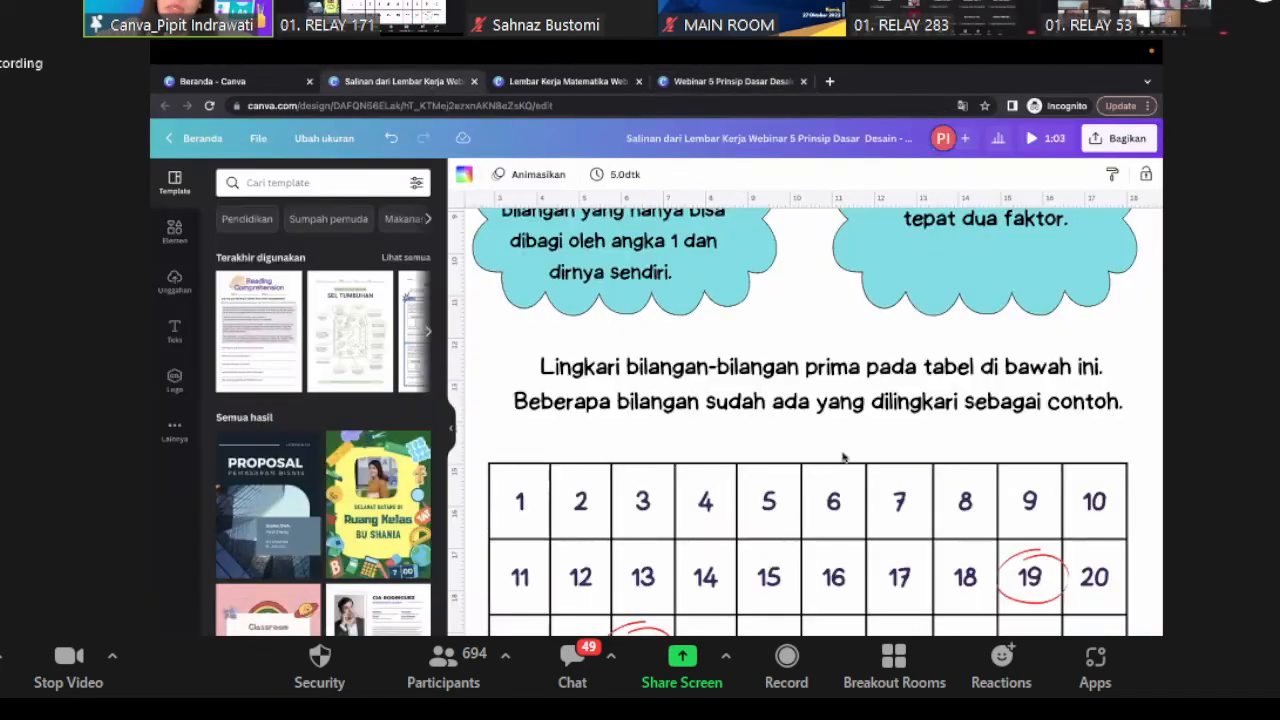
scroll(957, 437, "down", 3)
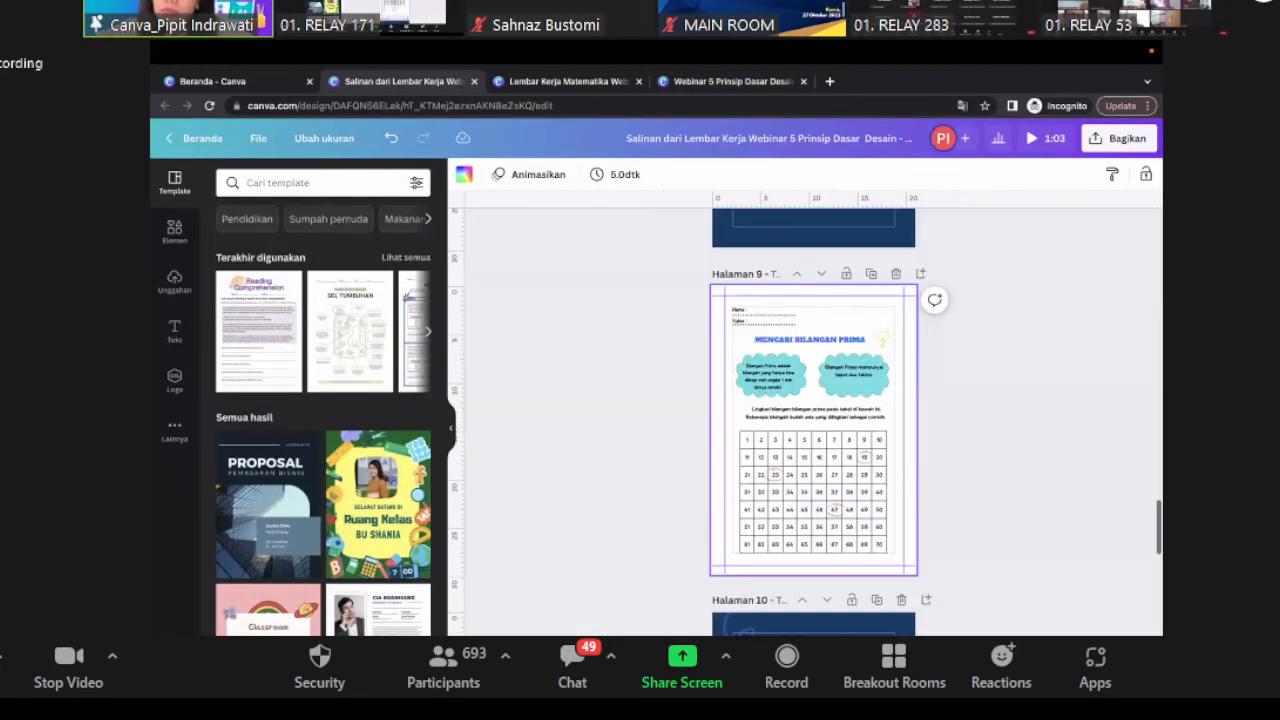
scroll(957, 437, "down", 10)
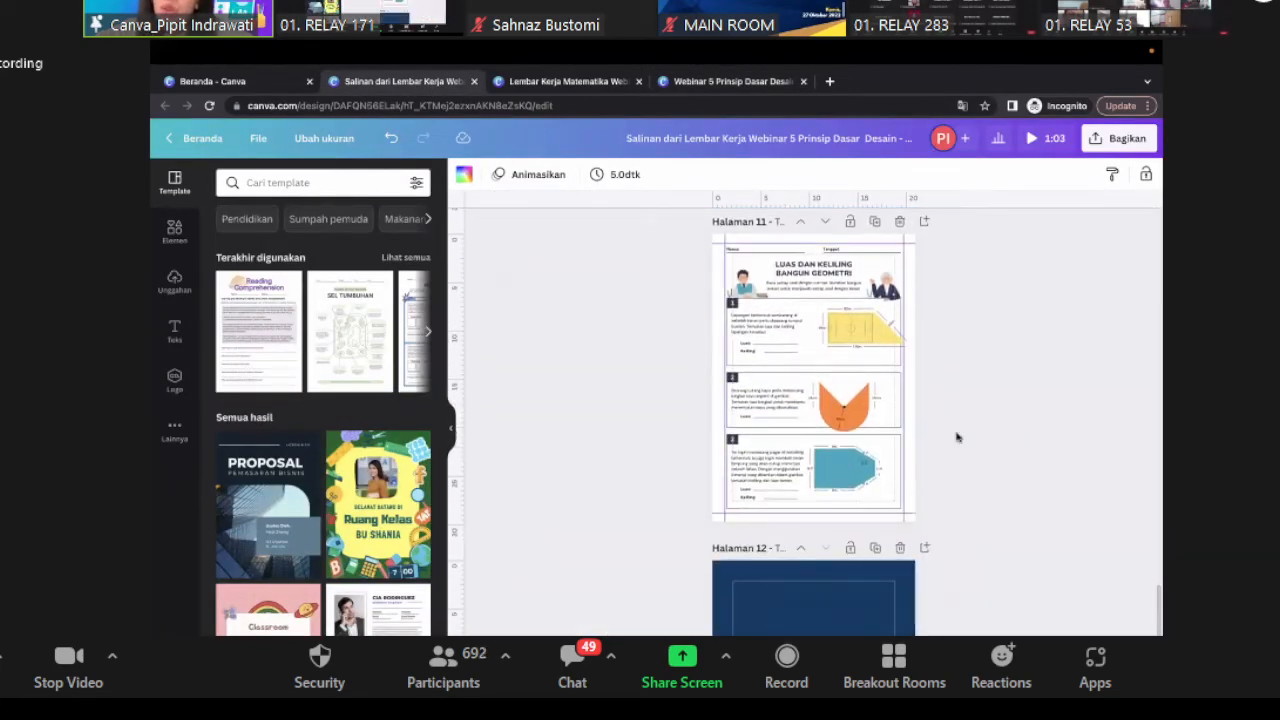
scroll(955, 421, "up", 1)
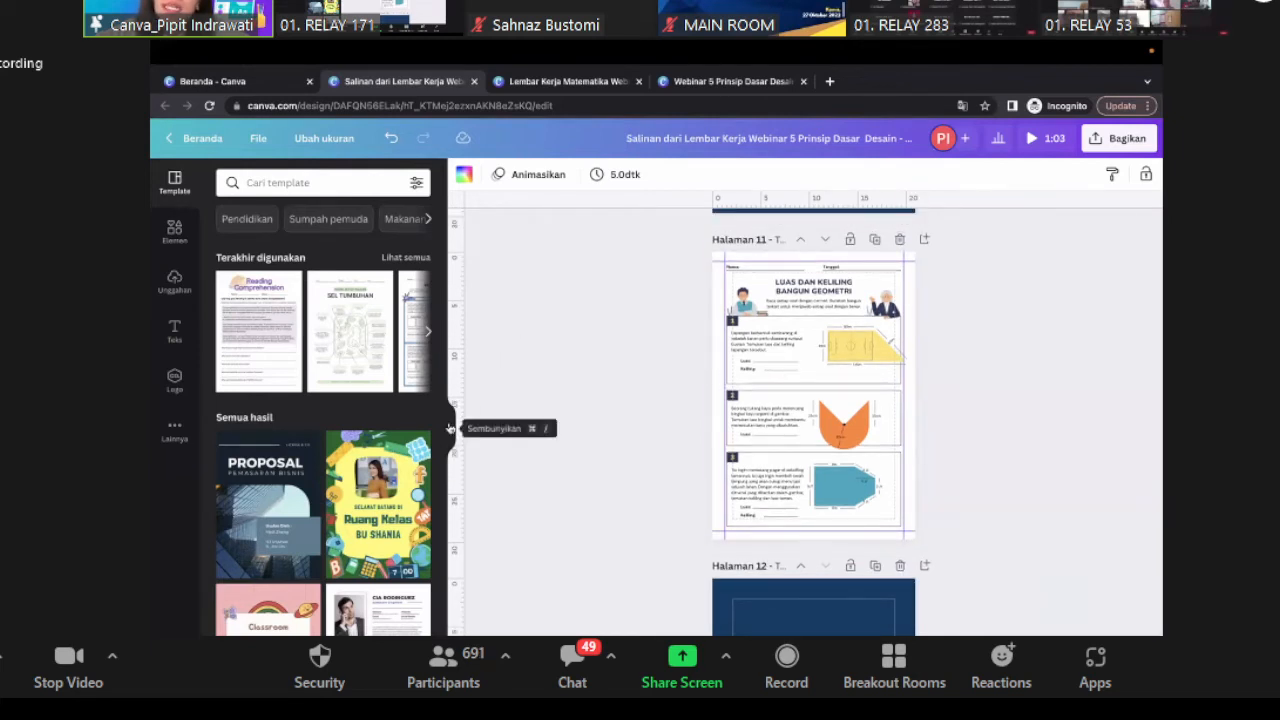
left_click(450, 428)
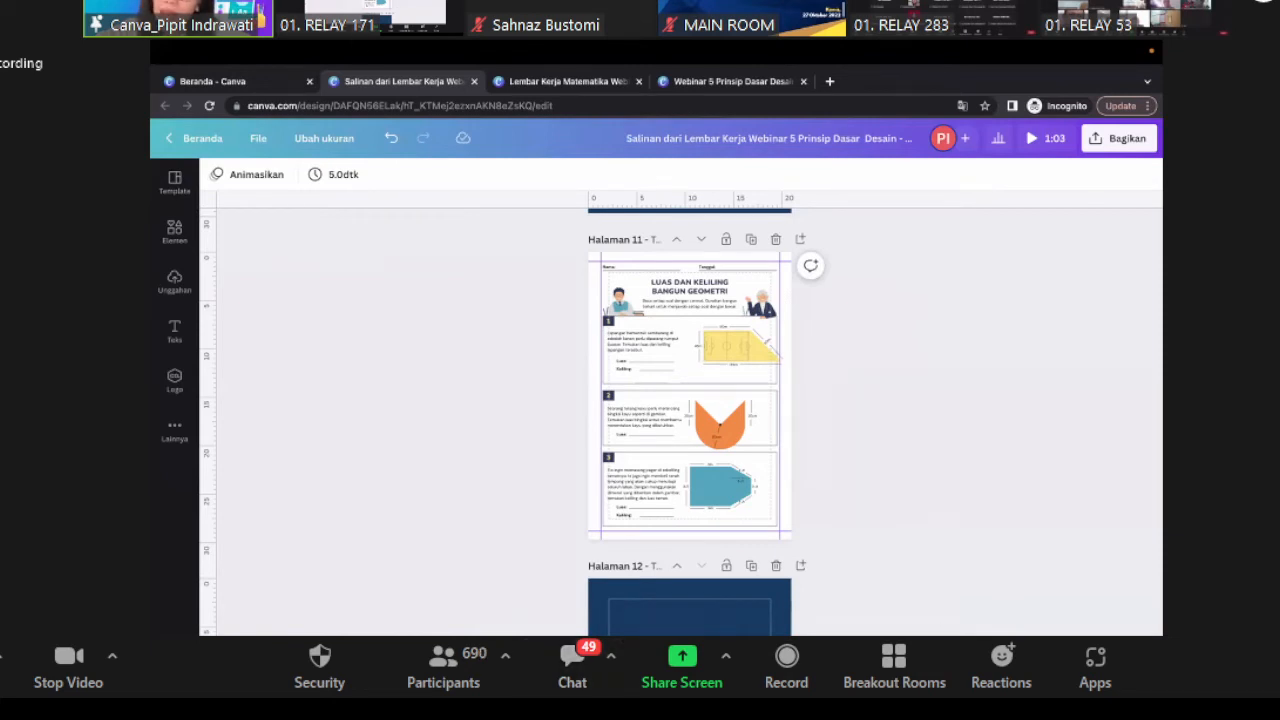
- Examine the layout of the three geometry problems on page 11, including how each shape sits within its frame
scroll(936, 400, "up", 5)
scroll(936, 400, "up", 2)
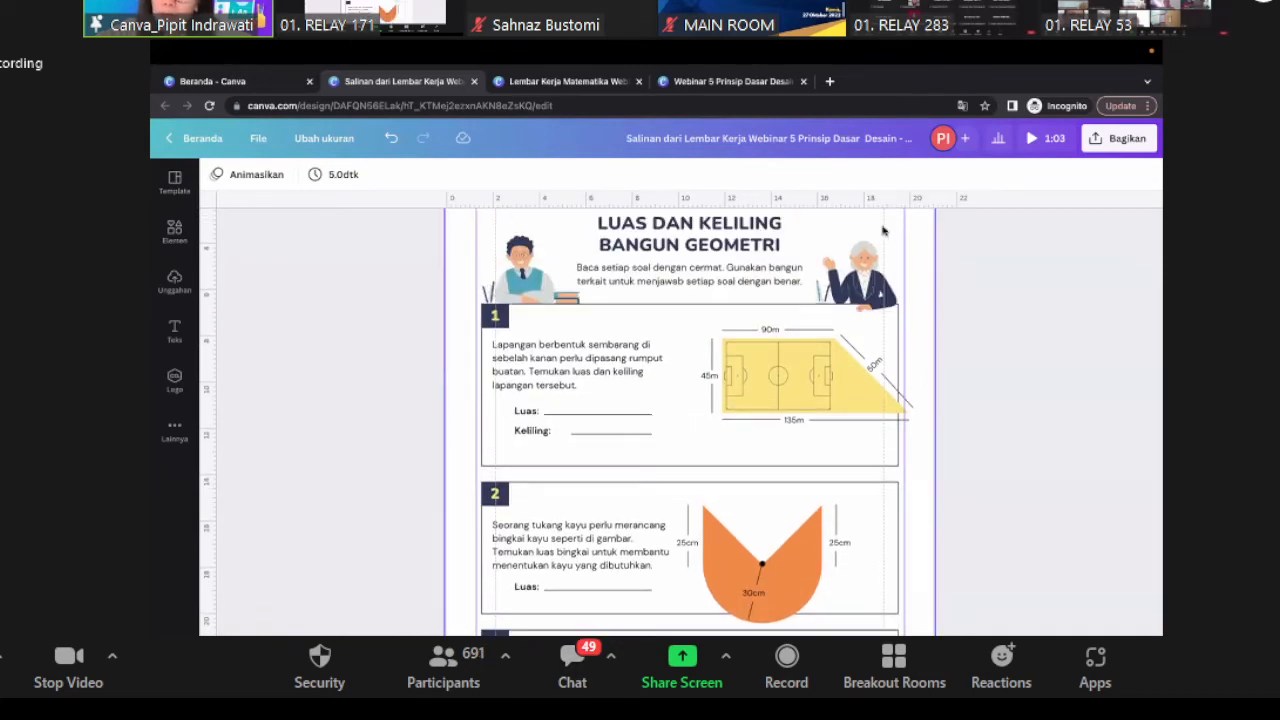
scroll(894, 238, "up", 3)
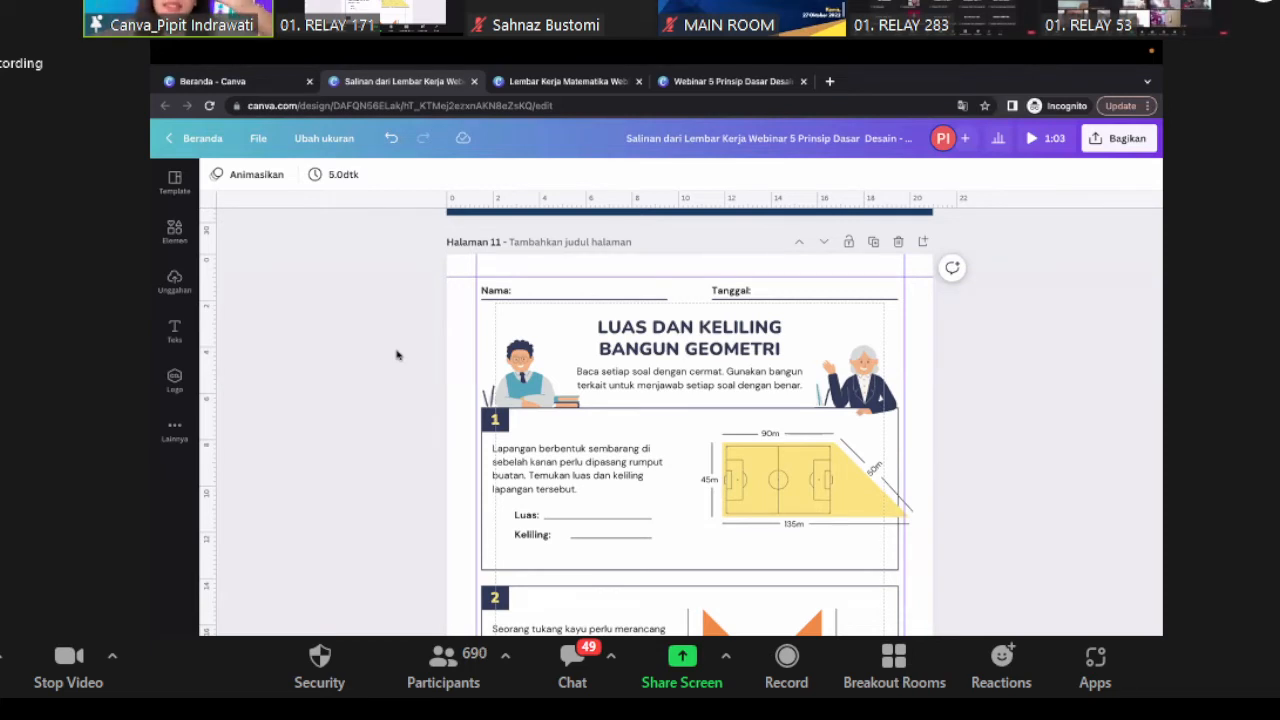
scroll(396, 355, "down", 5)
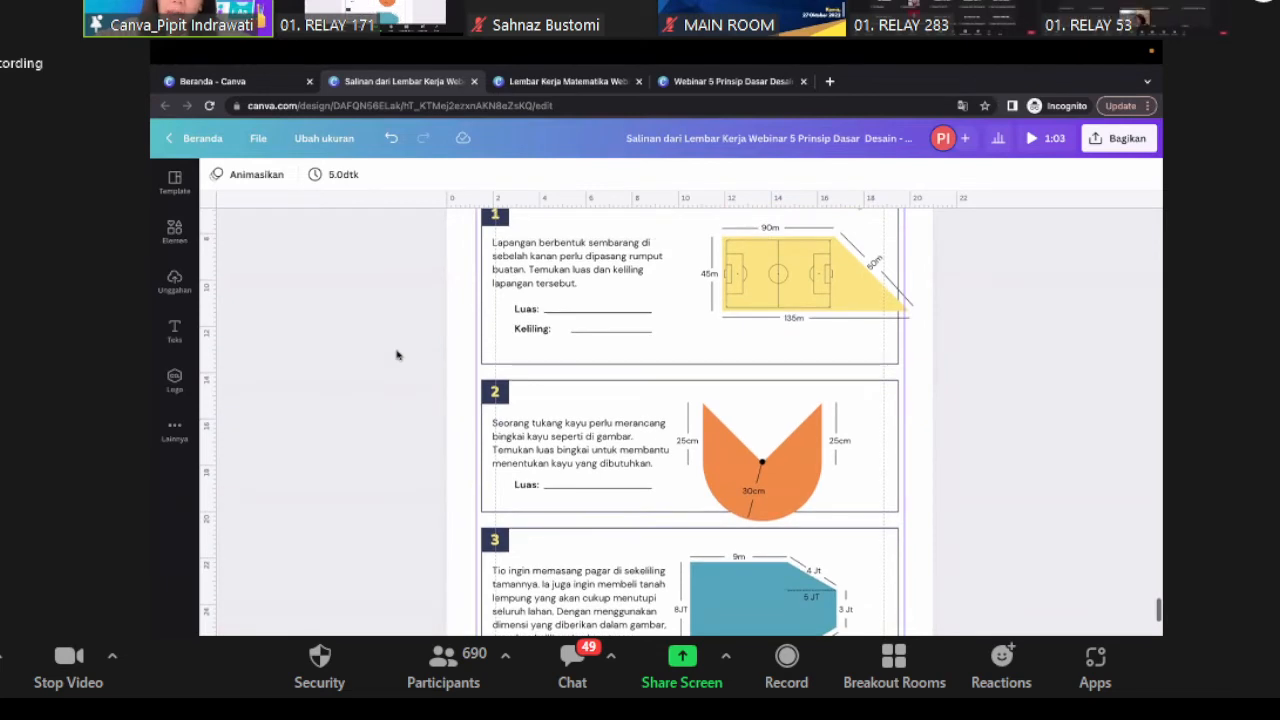
left_click(816, 277)
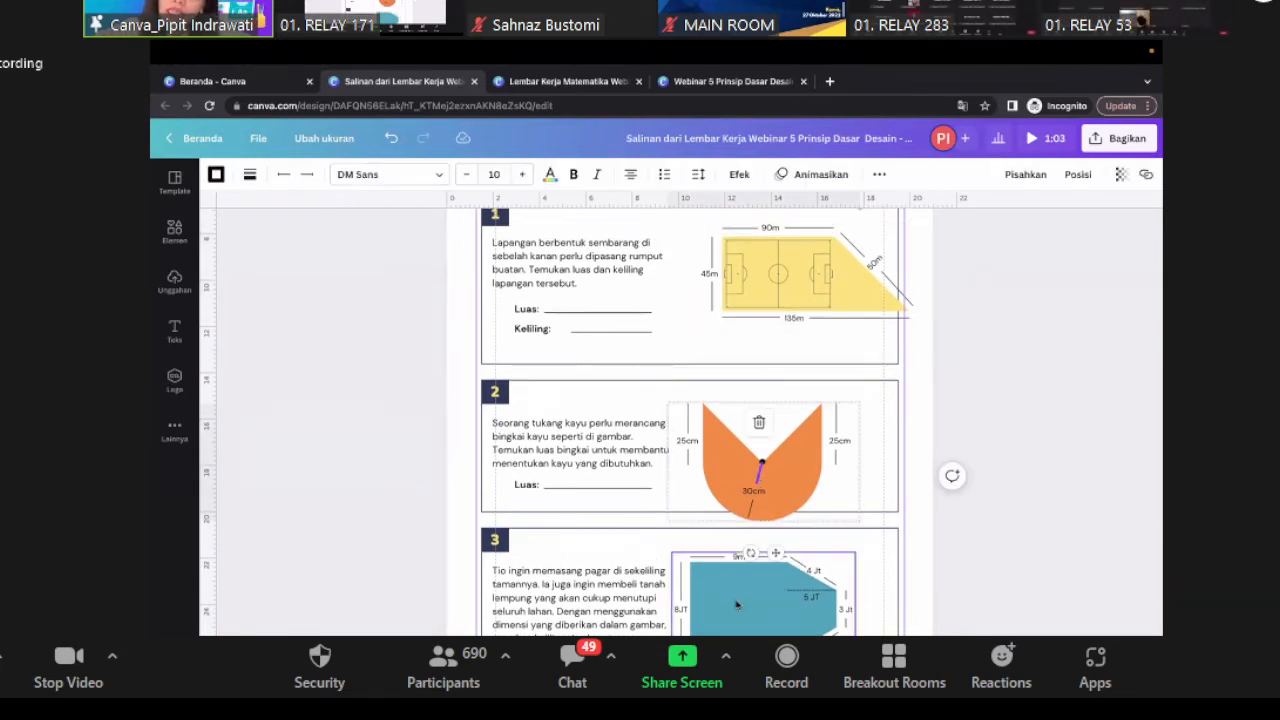
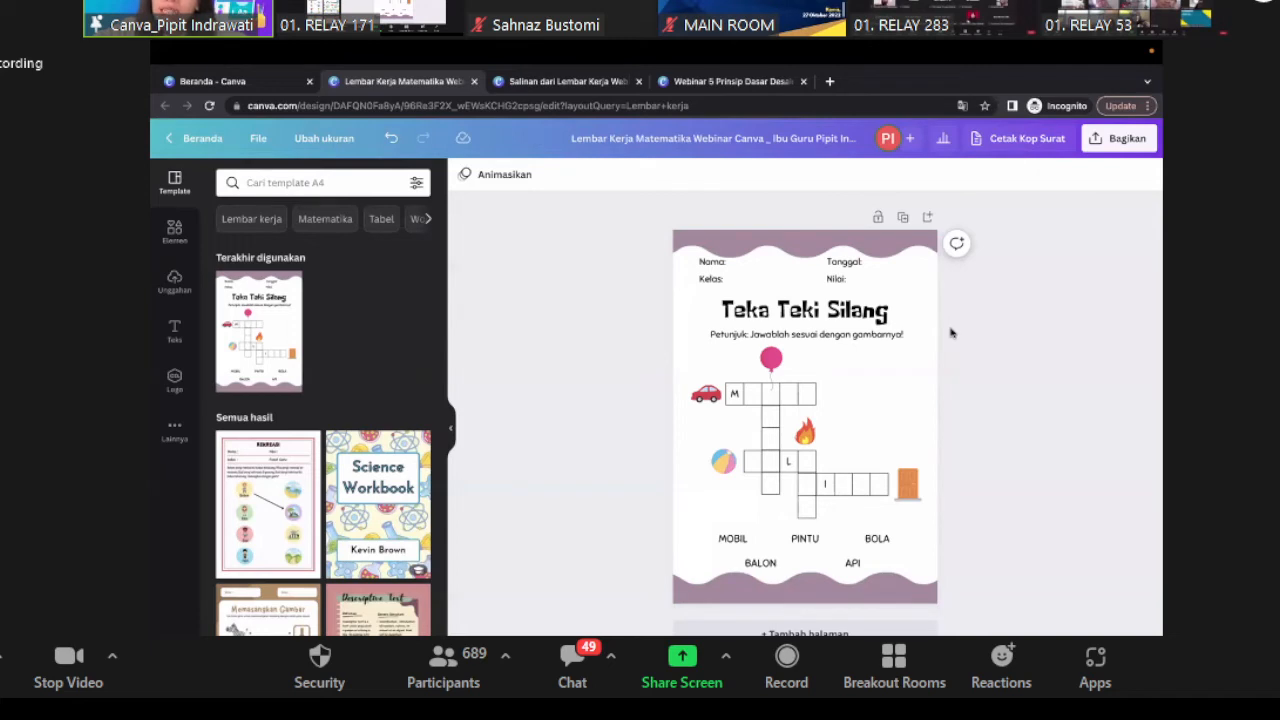
- Hide the template panel and examine the Teka Teki Silang worksheet, including its crossword grid, picture clues and answer words
left_click(449, 438)
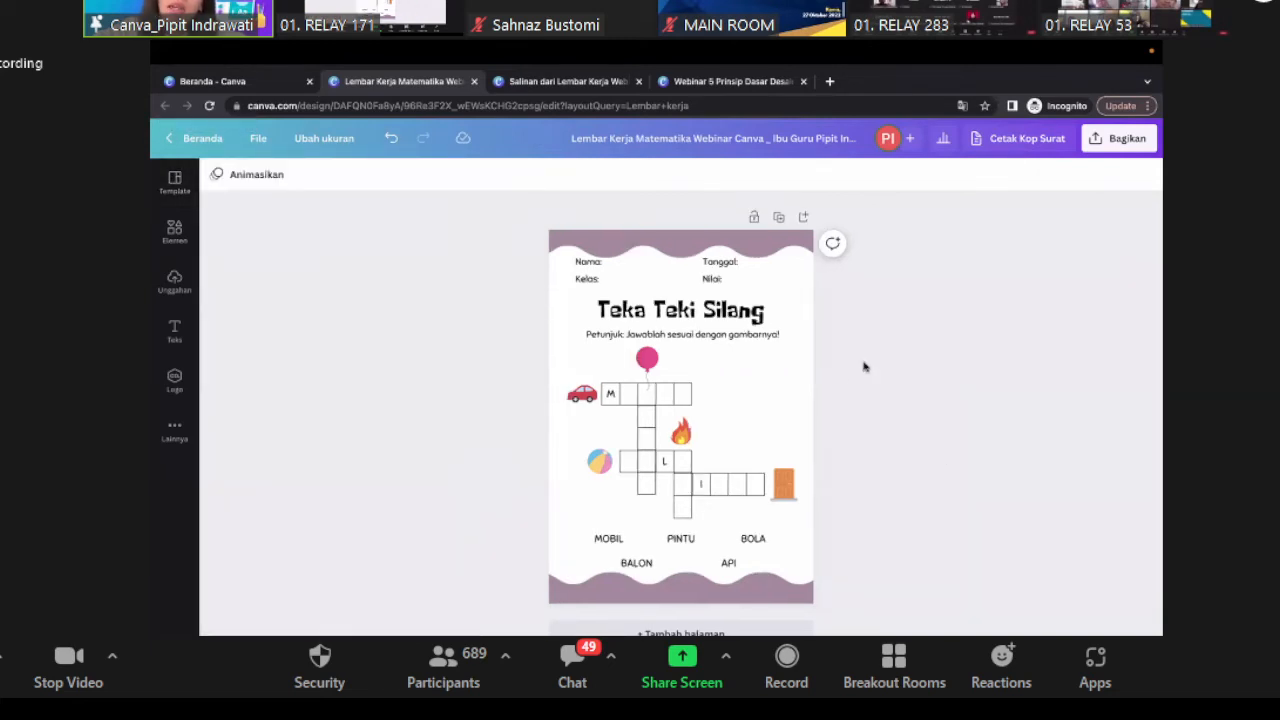
scroll(865, 367, "up", 3)
scroll(865, 367, "down", 1)
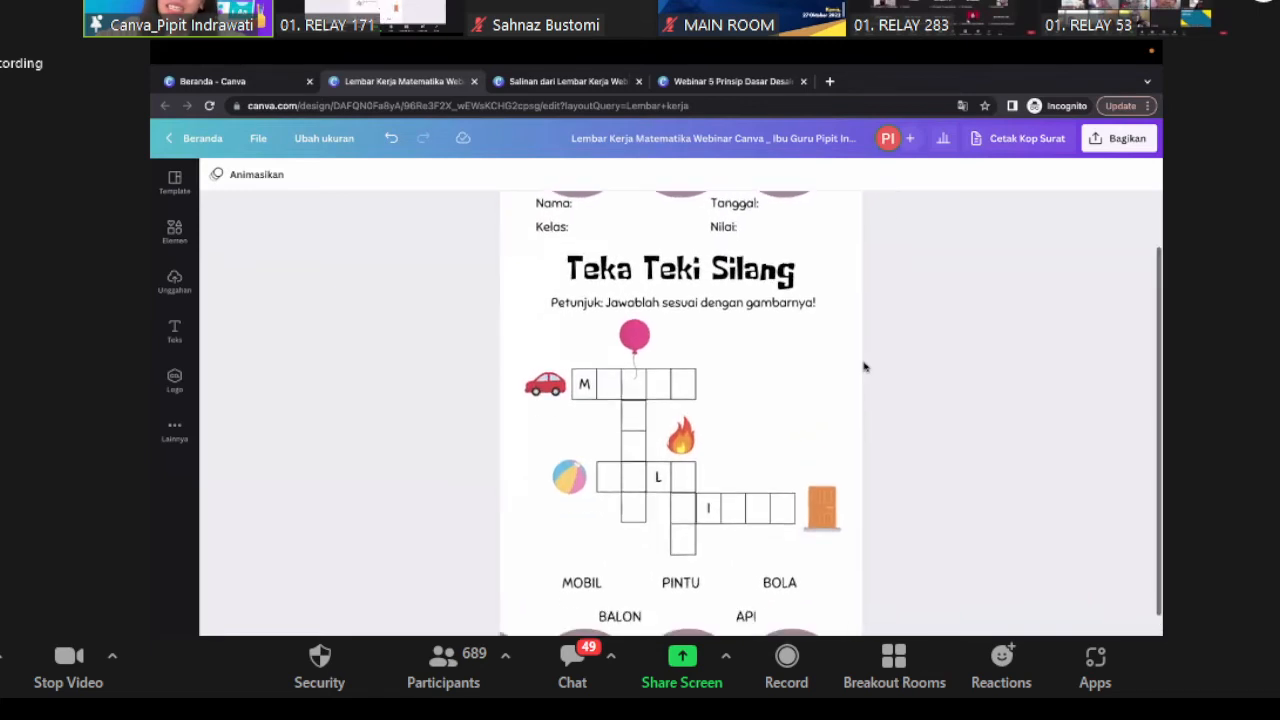
scroll(865, 367, "down", 1)
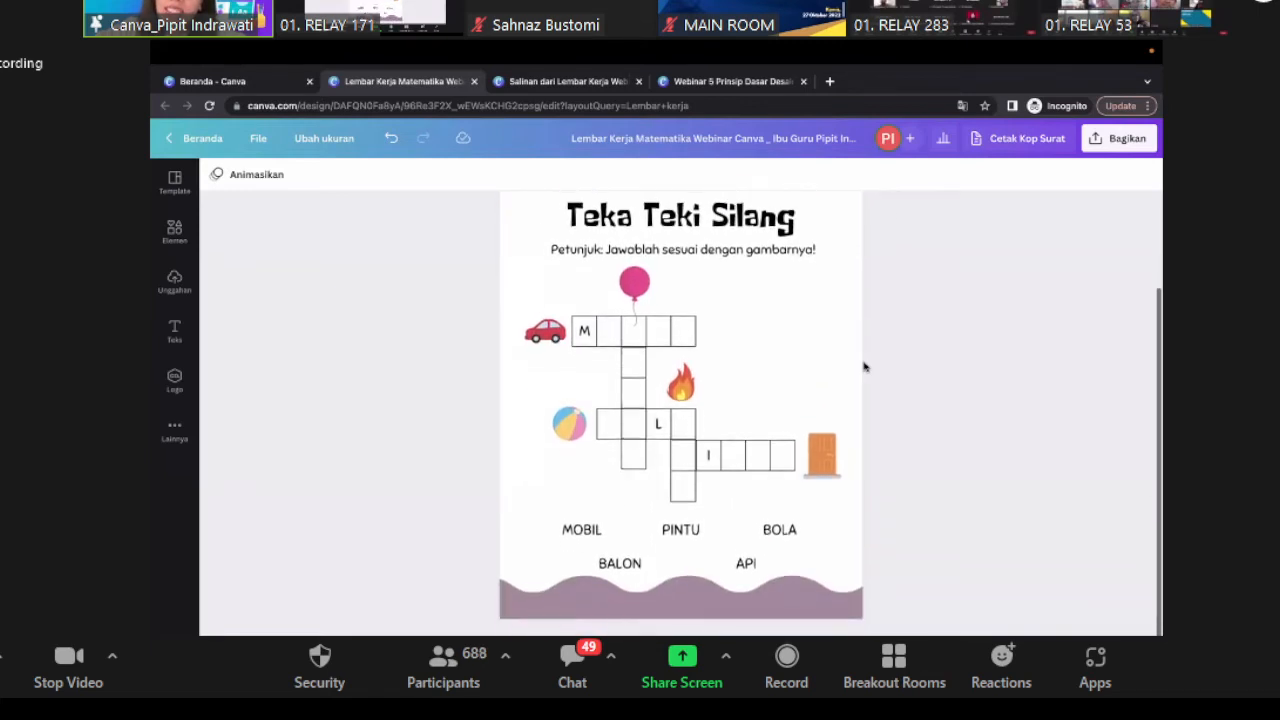
left_click(545, 343)
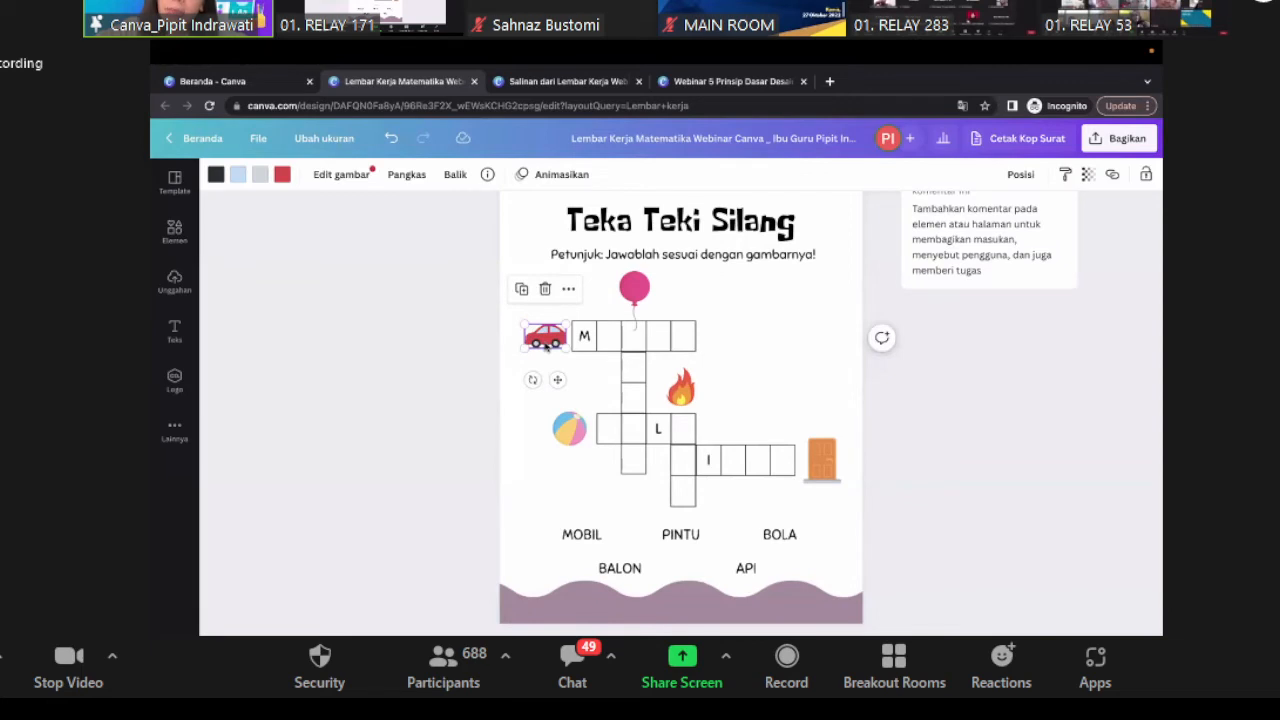
left_click(569, 430)
left_click(907, 361)
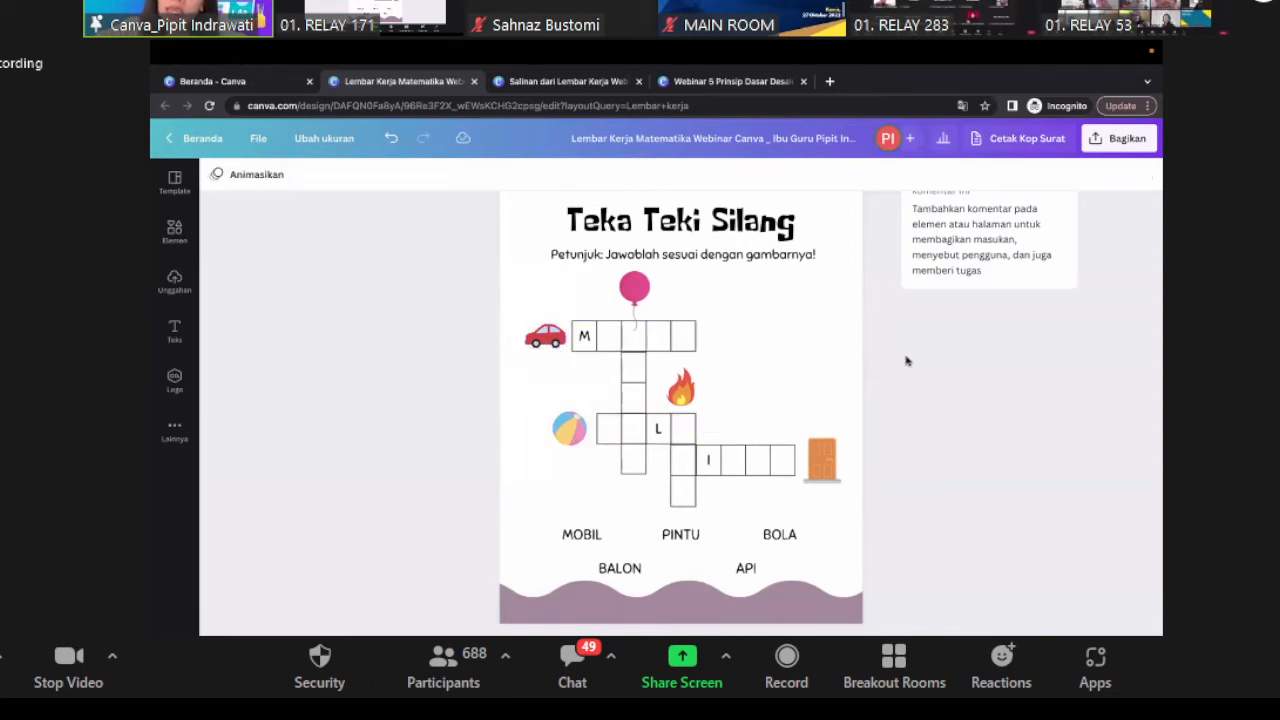
scroll(907, 361, "up", 1)
scroll(907, 361, "down", 2)
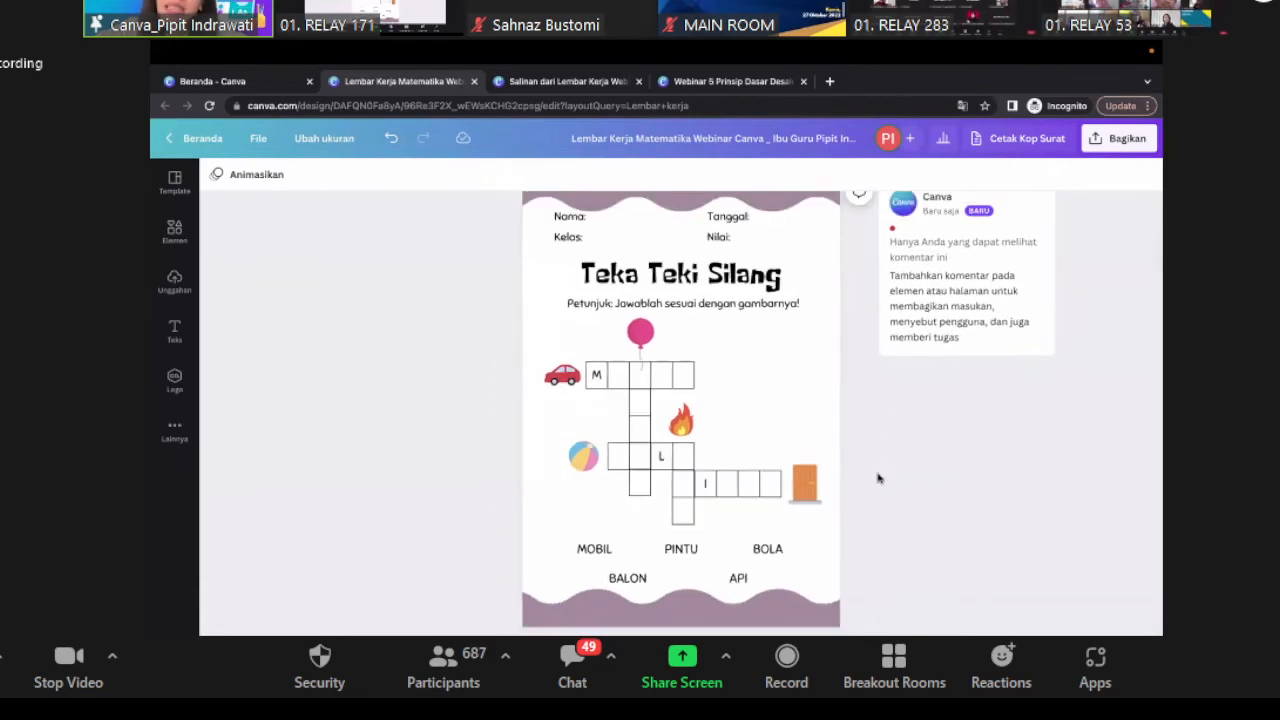
scroll(828, 441, "up", 1)
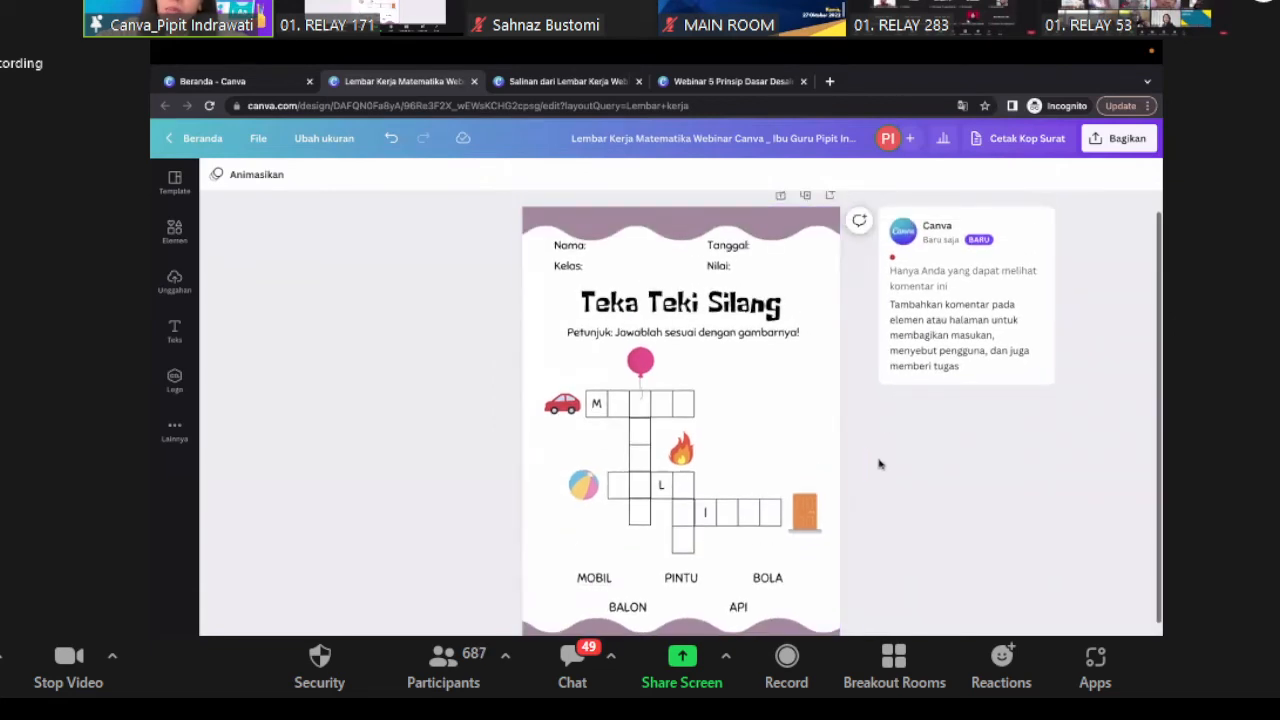
scroll(879, 463, "down", 2)
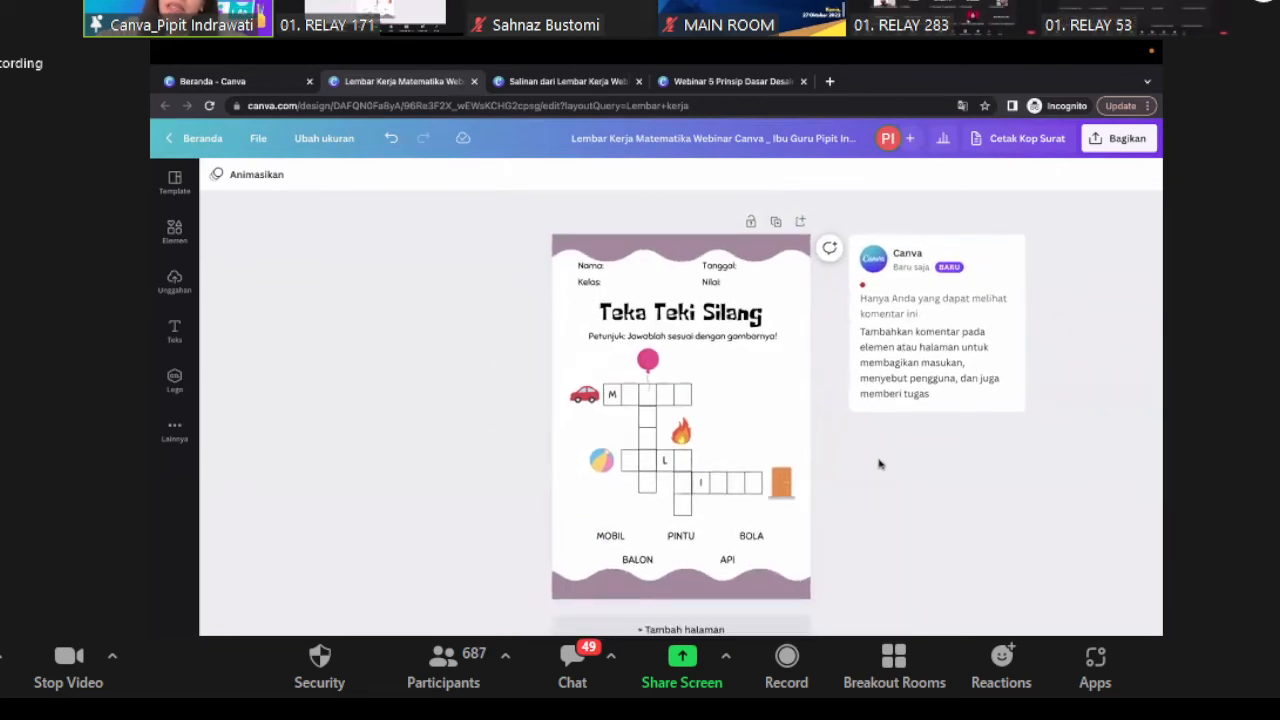
- Go to the Canva home page and enter "Lembar Kerja" as a template search term
left_click(253, 84)
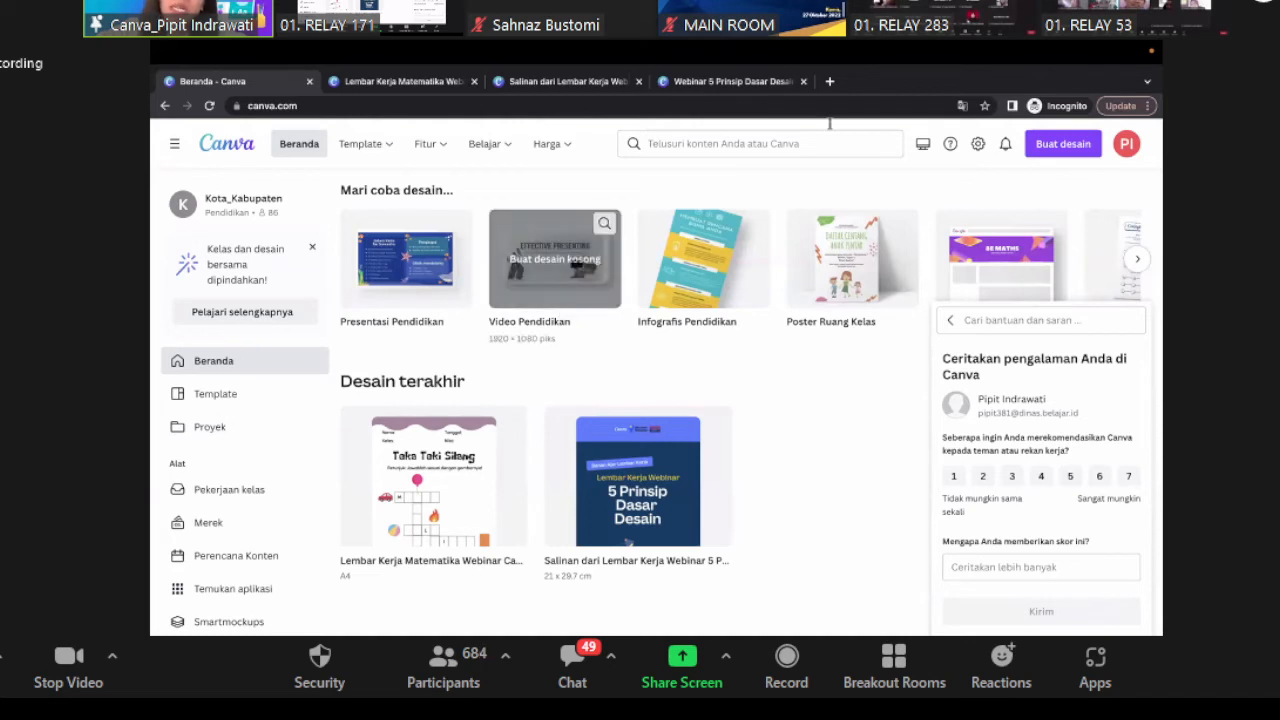
left_click(859, 143)
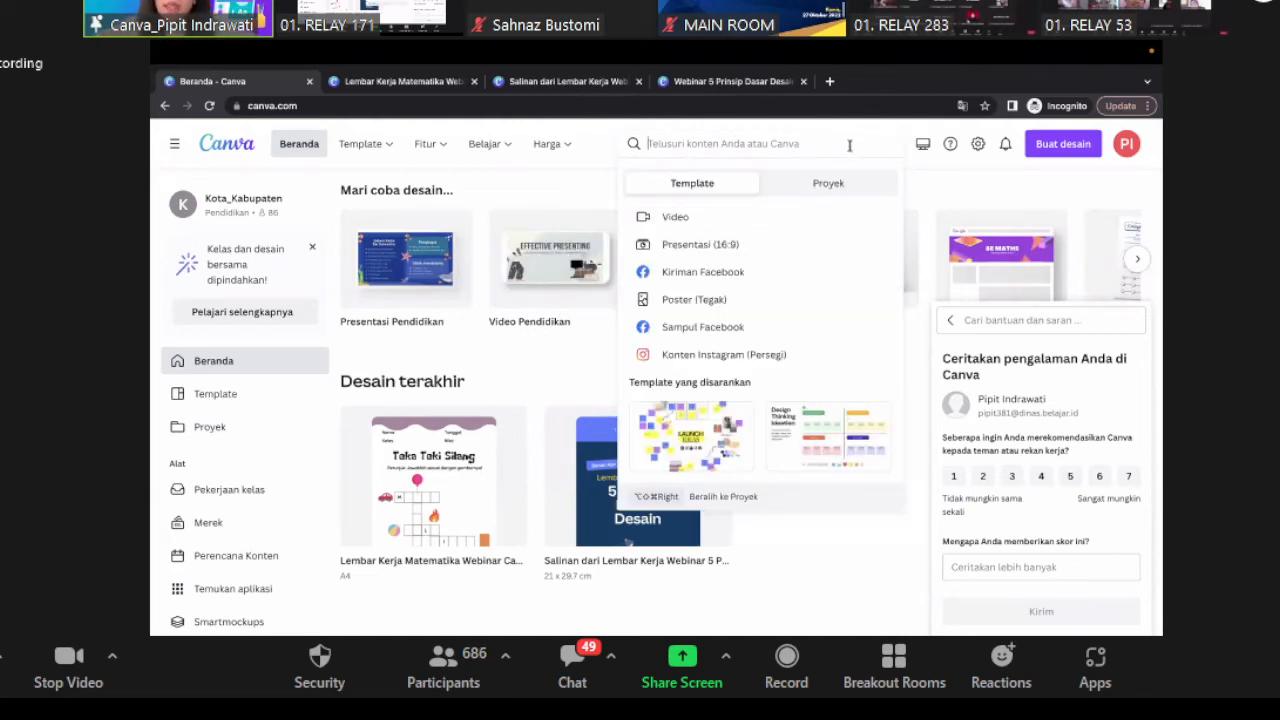
type("Lembar Ke")
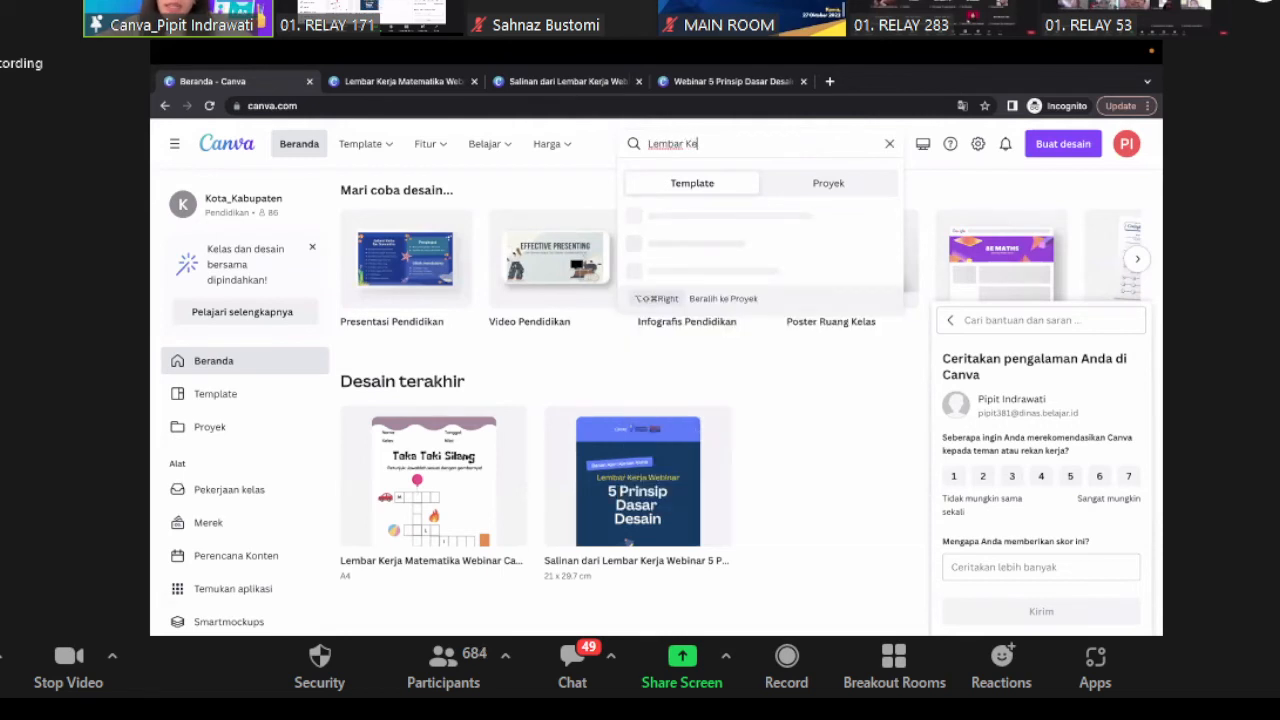
type("rja")
key("ctrl+a")
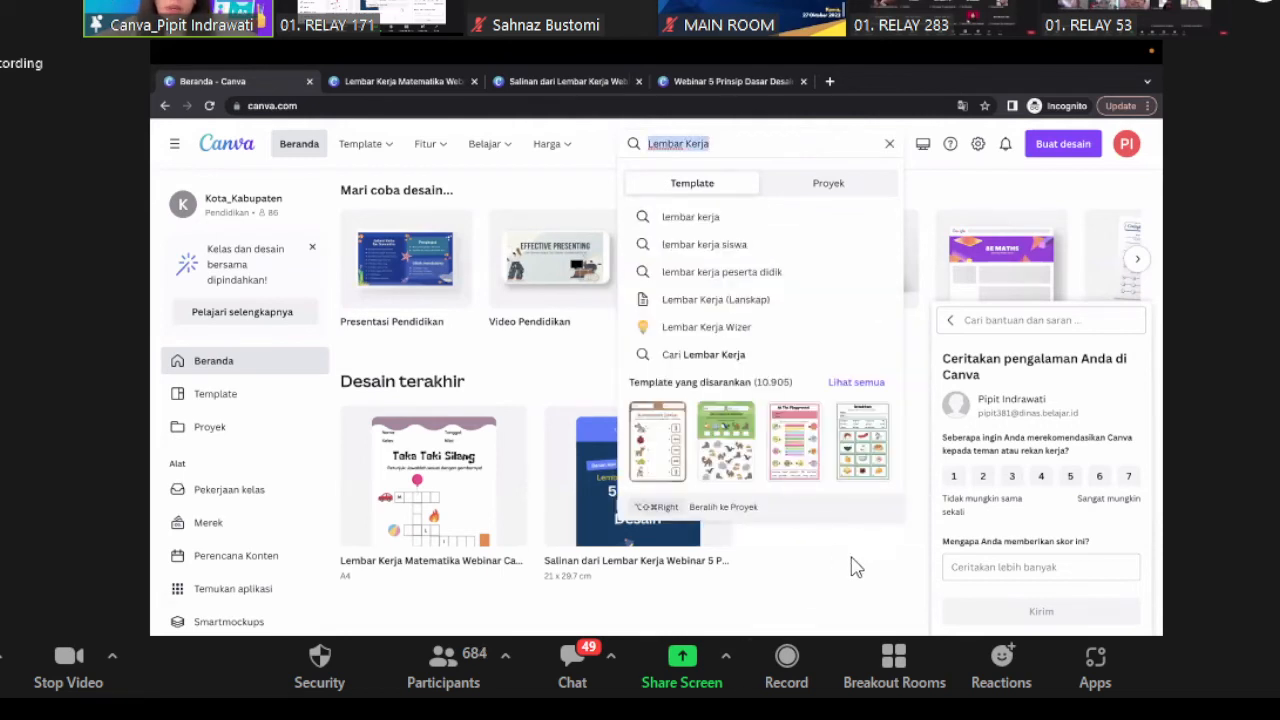
- Replace the search term with "Teka Teki" and run the suggested template search for "teka teki silang"
type("Te")
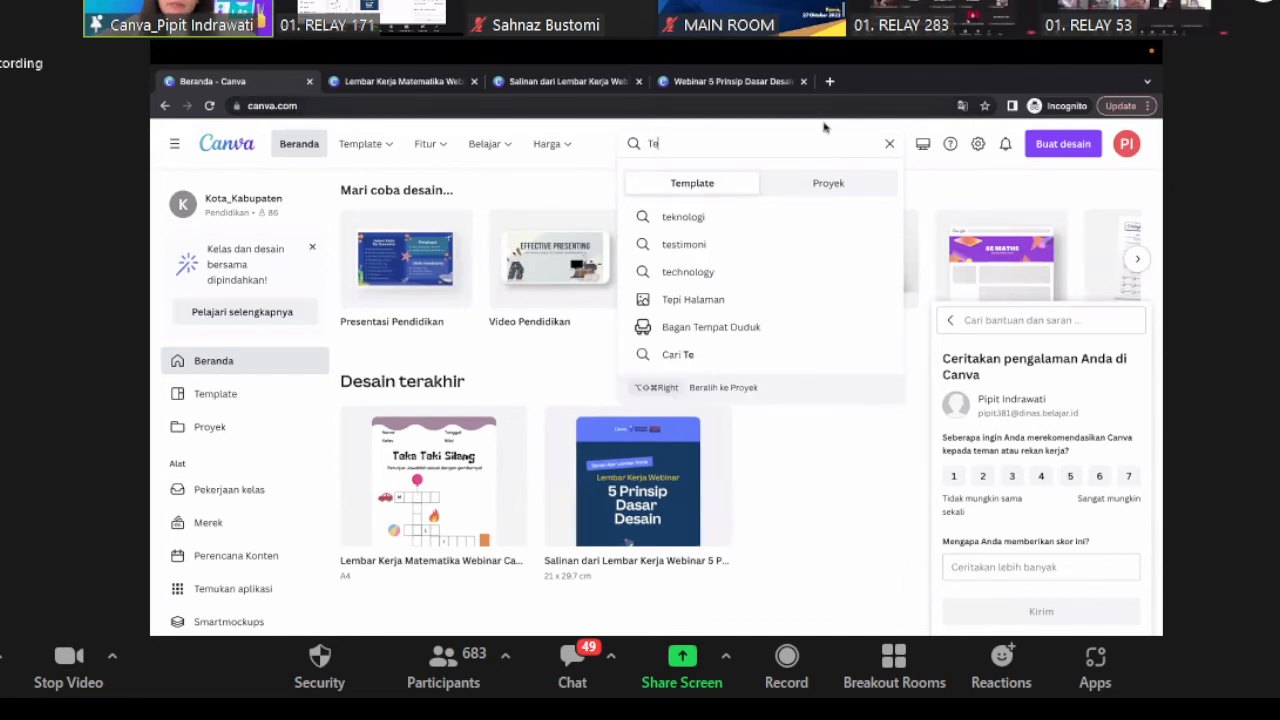
left_click(812, 485)
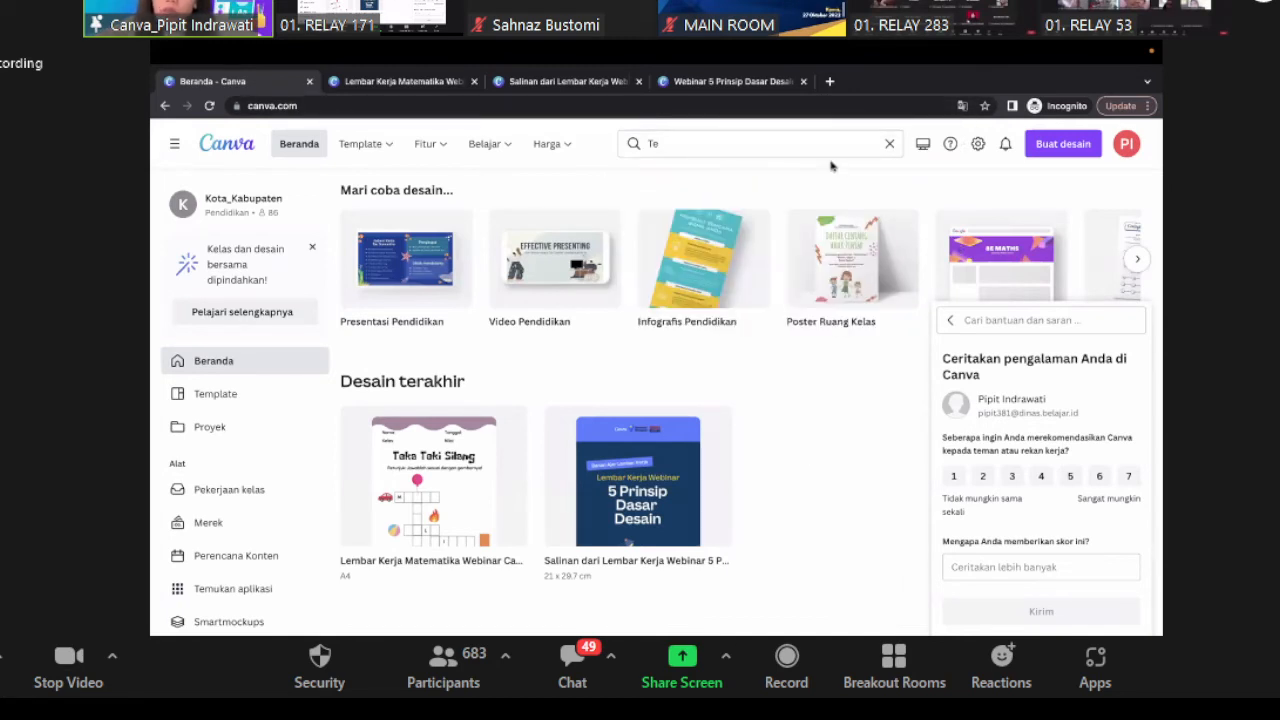
left_click(823, 147)
type("k")
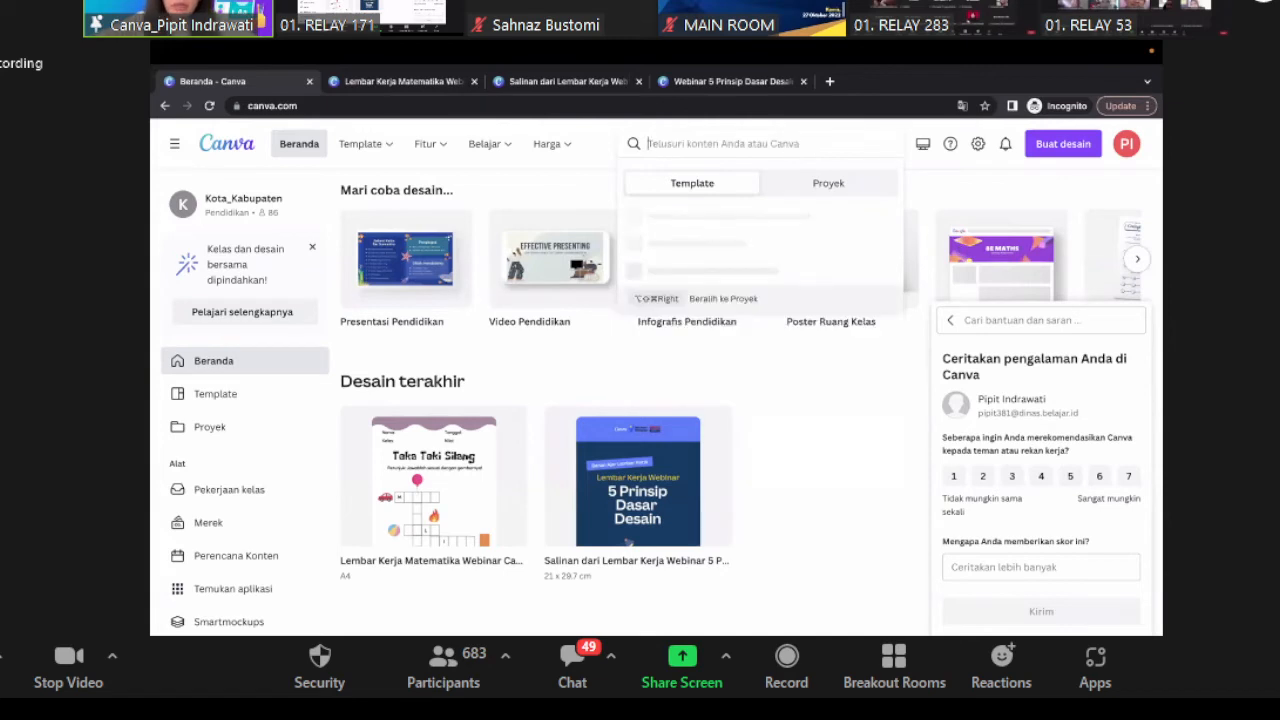
type("a Teki")
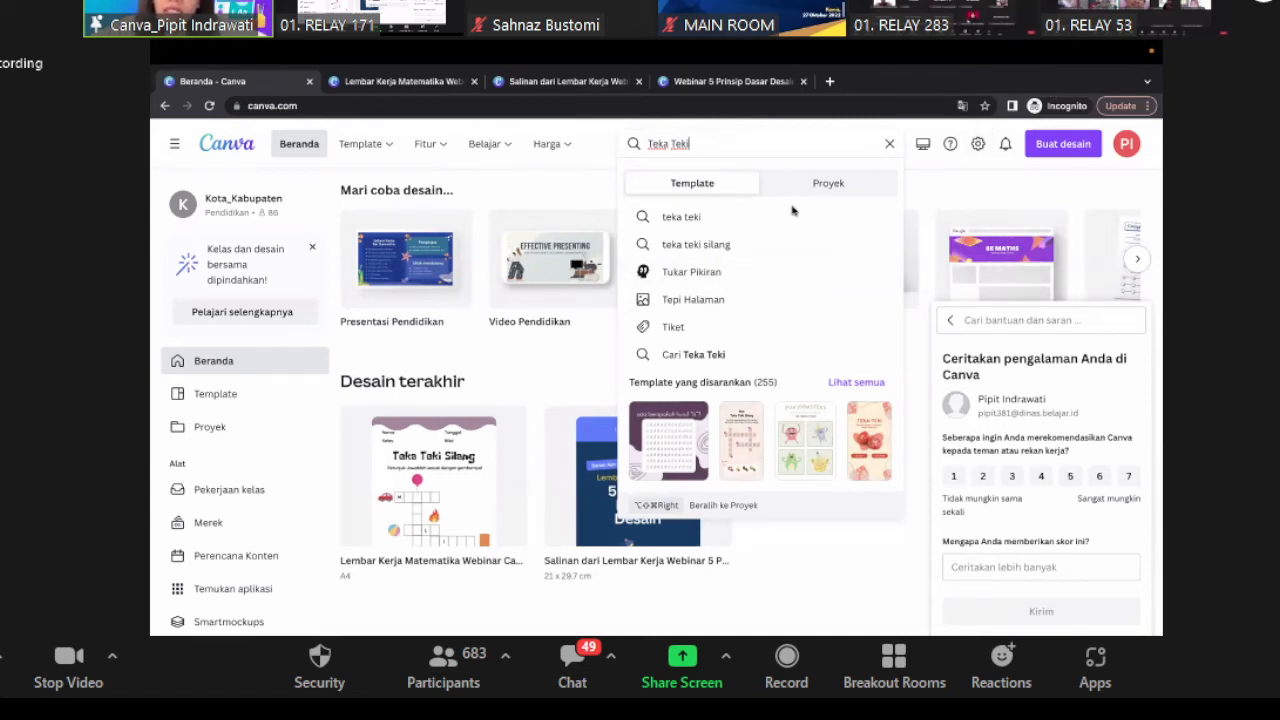
left_click(737, 245)
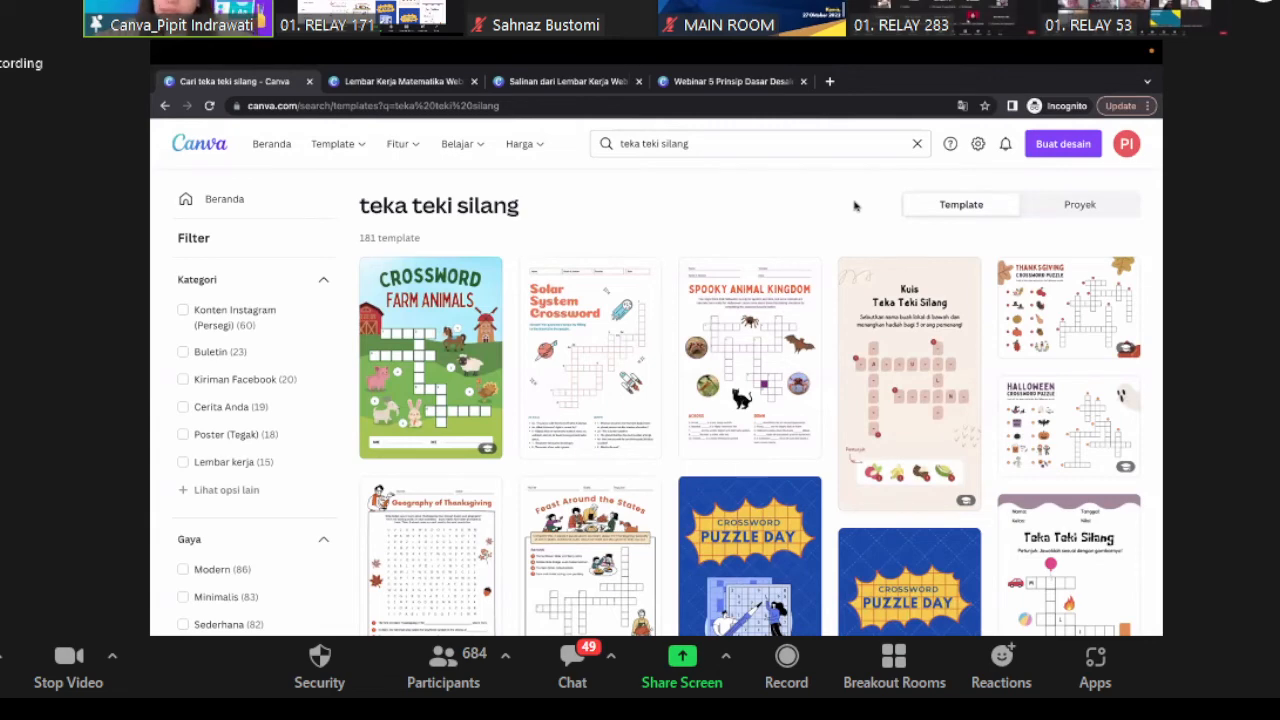
- Browse the "teka teki silang" template results and compare the available crossword and puzzle designs
scroll(1090, 500, "down", 3)
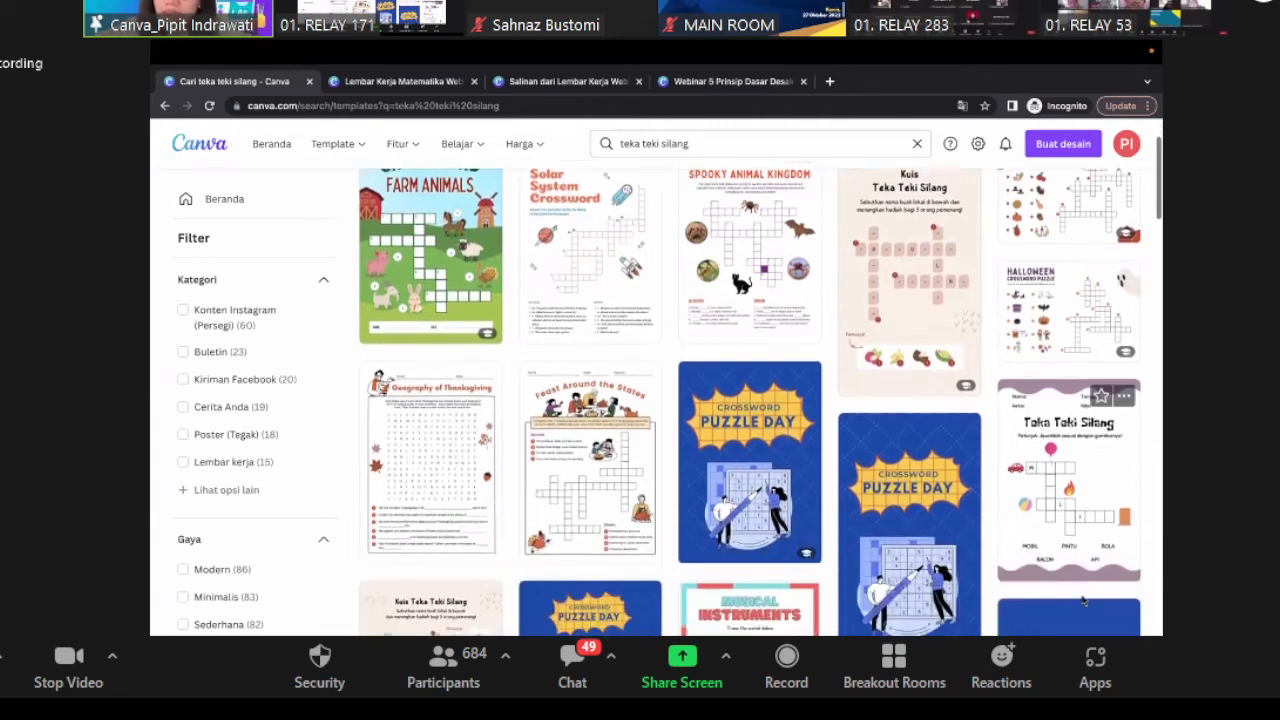
scroll(640, 360, "up", 3)
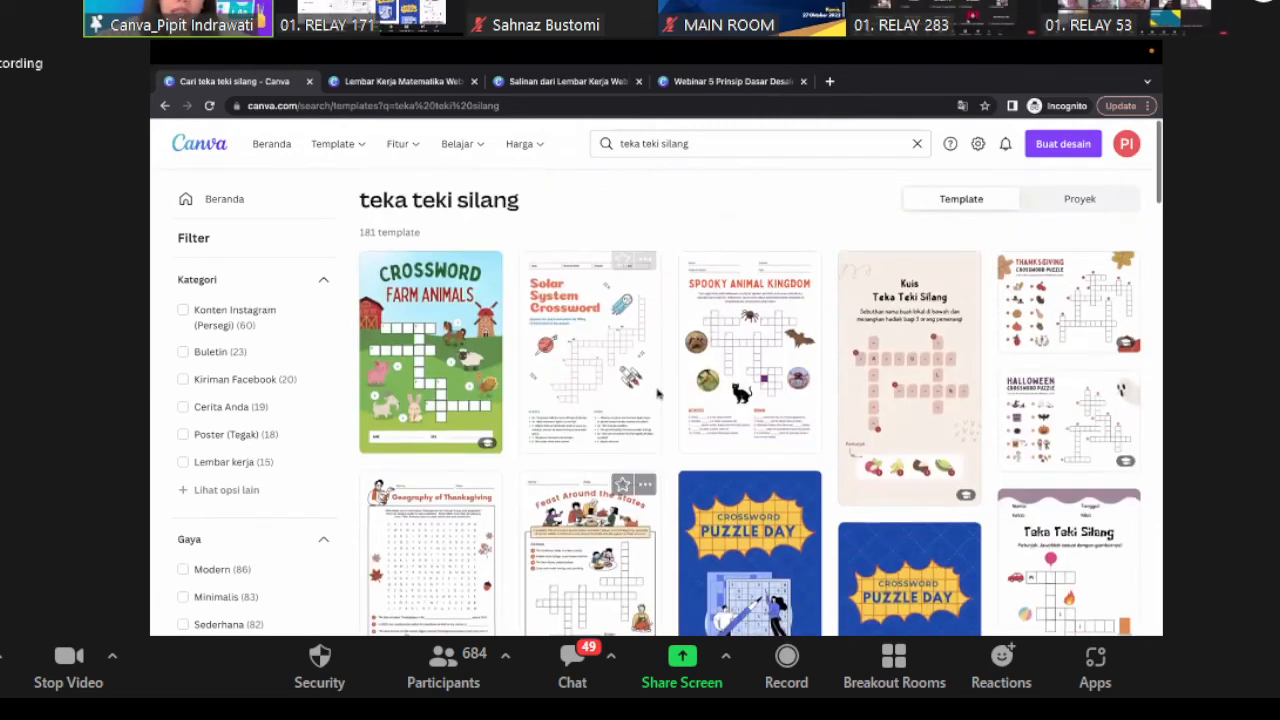
scroll(430, 567, "down", 2)
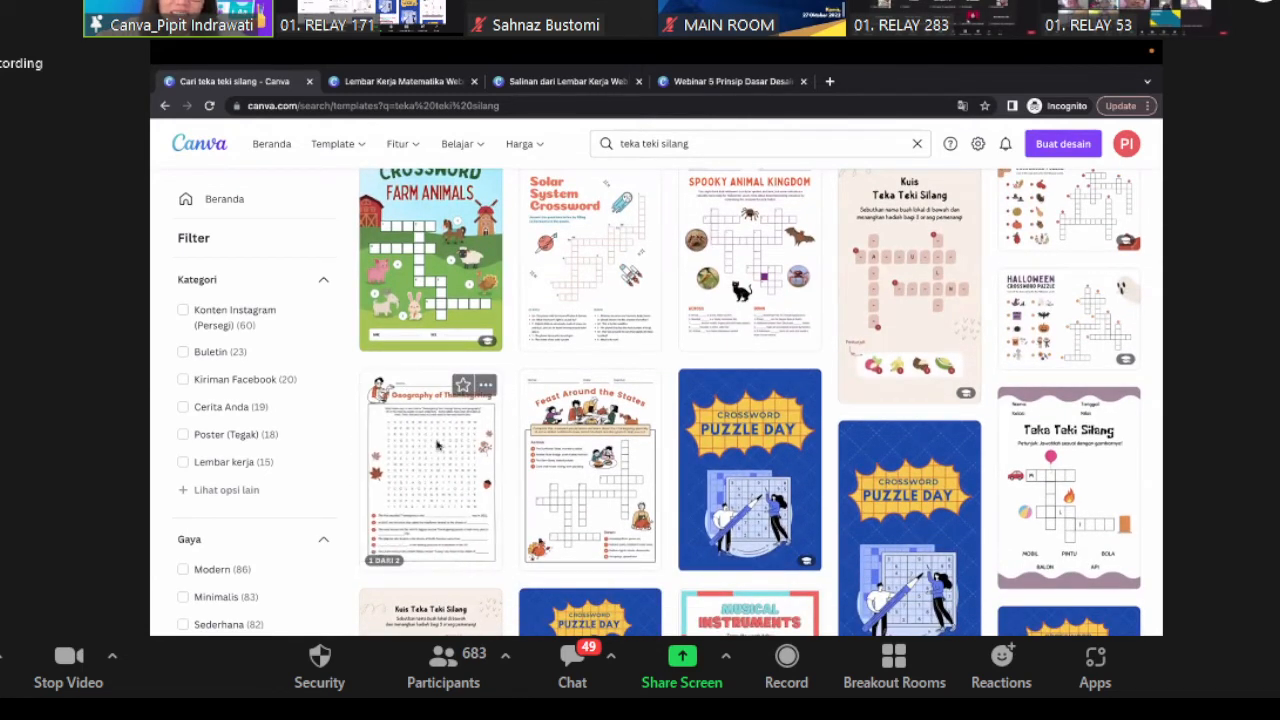
scroll(547, 384, "up", 2)
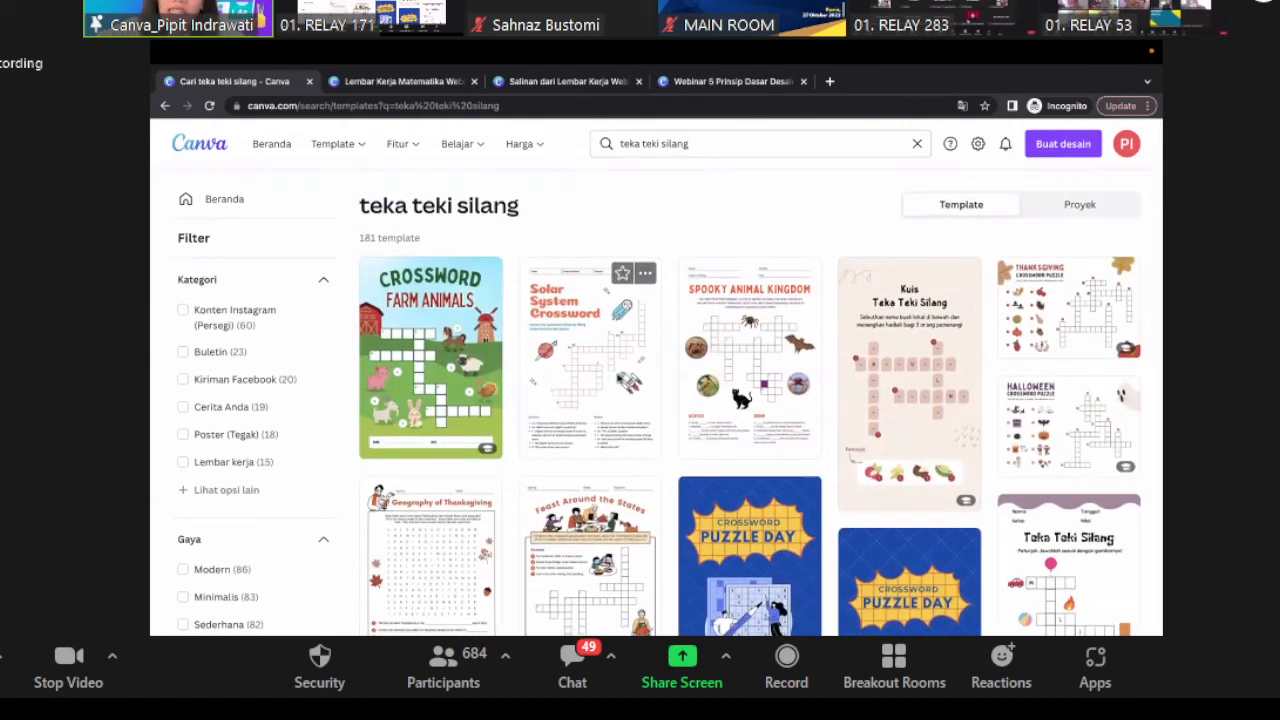
scroll(588, 346, "down", 6)
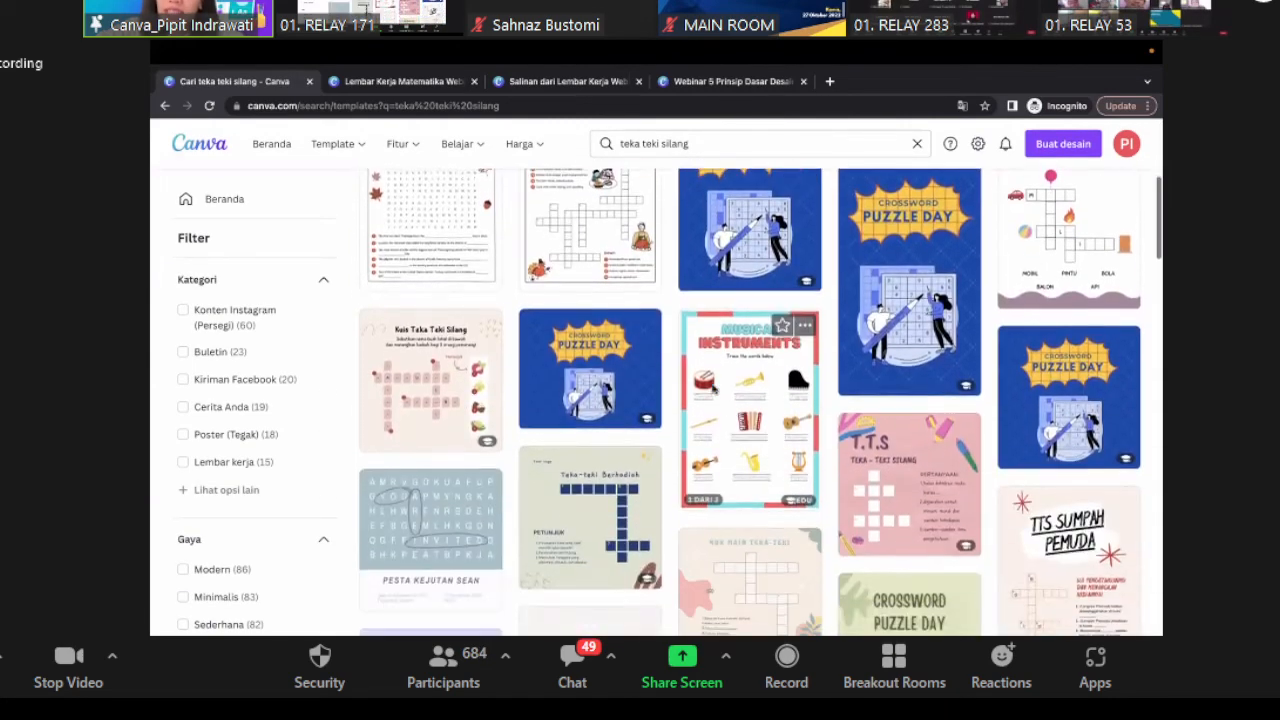
scroll(700, 500, "down", 3)
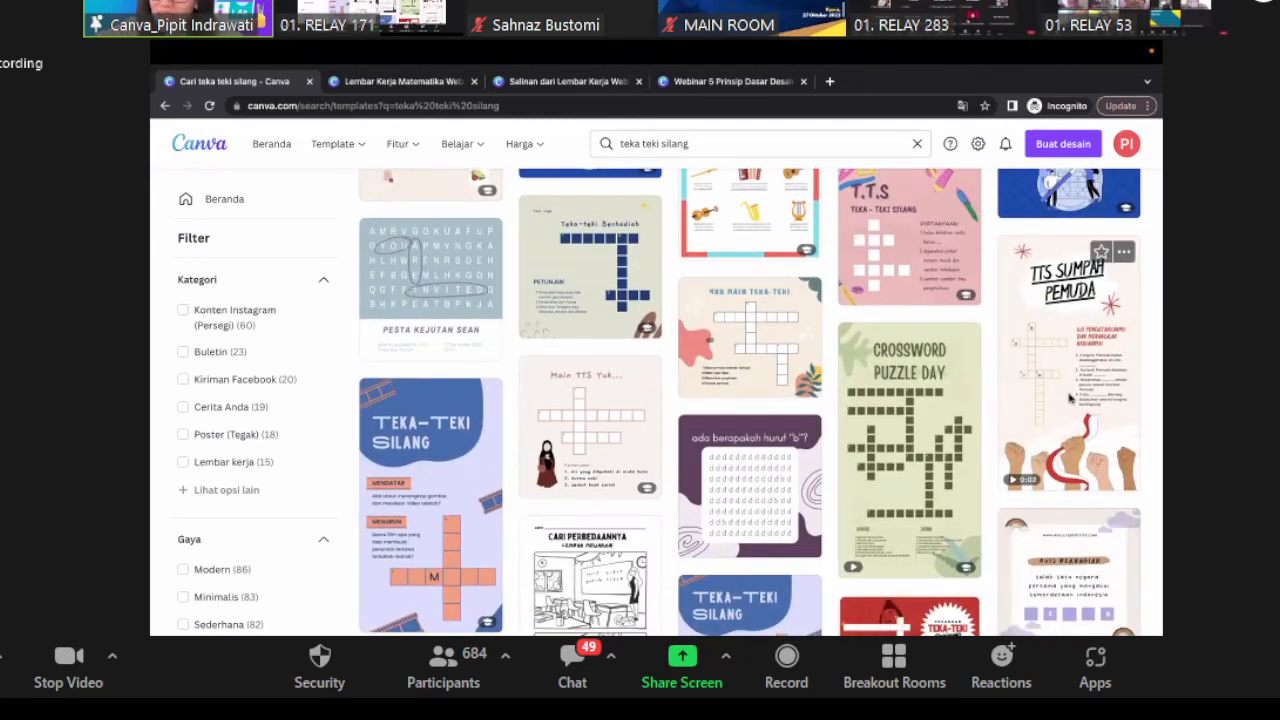
scroll(1070, 398, "down", 1)
scroll(1070, 398, "down", 1)
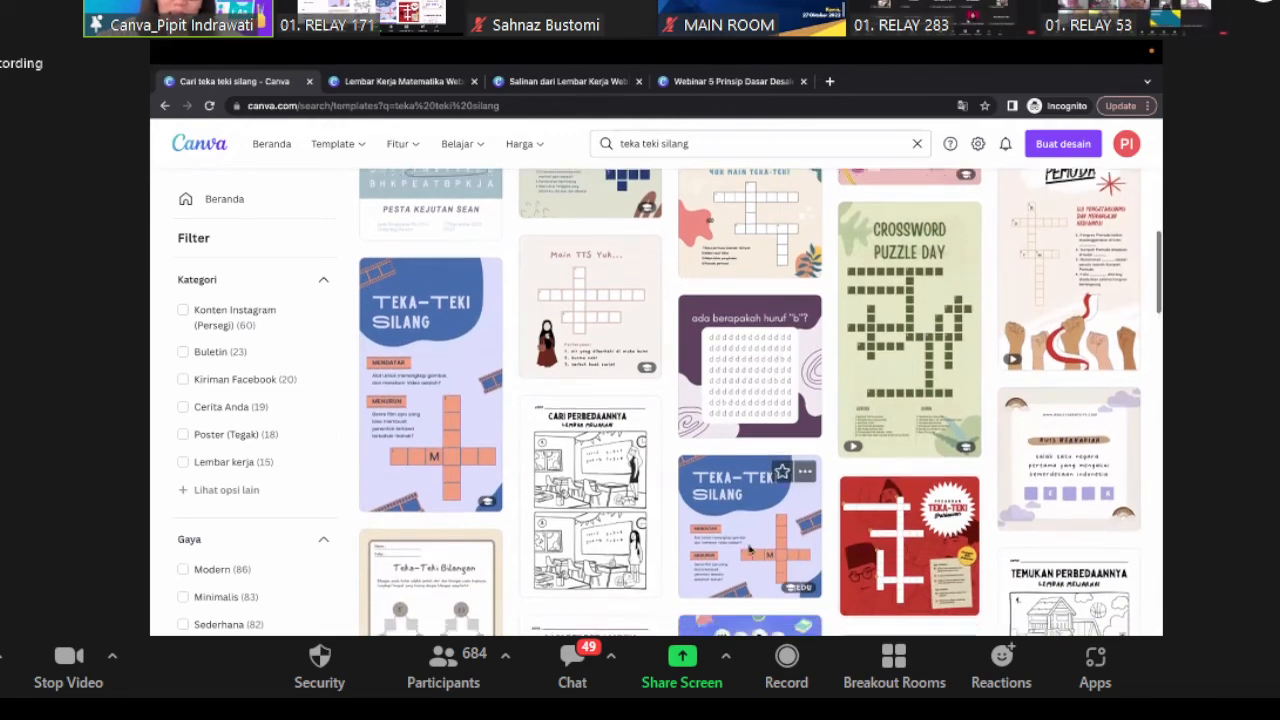
- Look through the remaining crossword, word search and puzzle templates in the "teka teki silang" results, and return to the start of the list
scroll(749, 549, "down", 2)
scroll(749, 549, "down", 2)
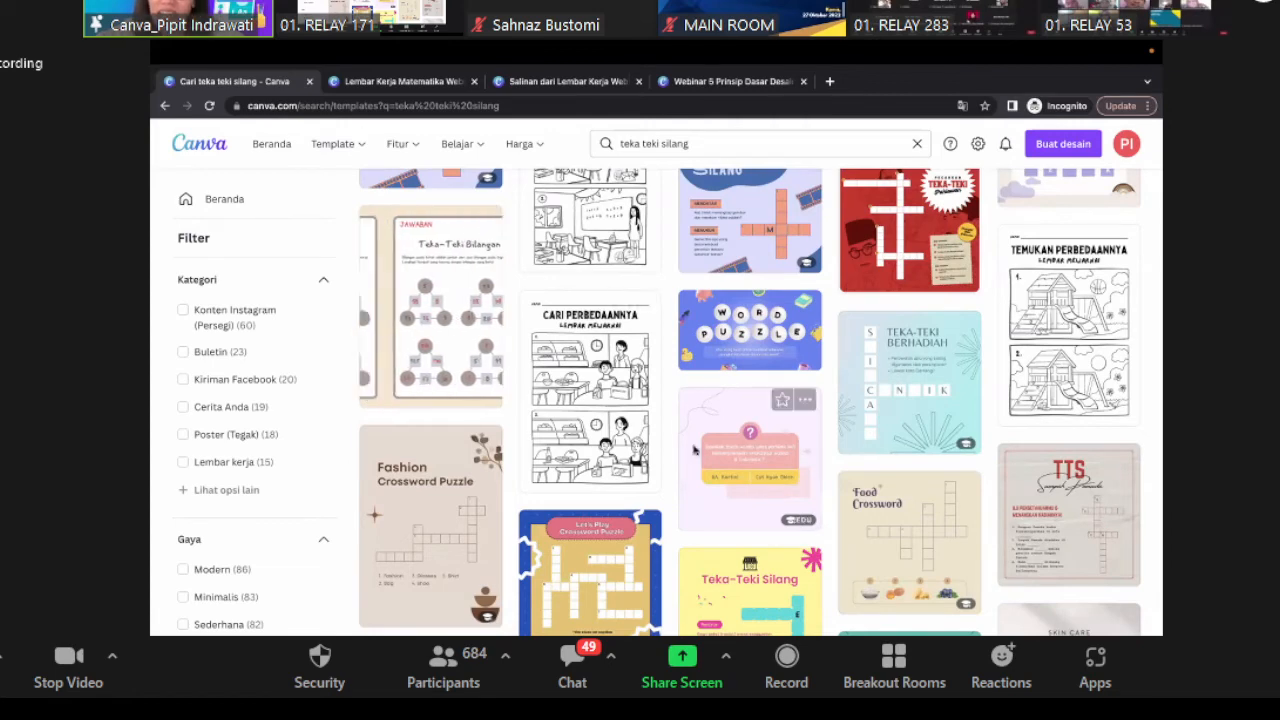
scroll(694, 451, "down", 3)
scroll(694, 451, "down", 3)
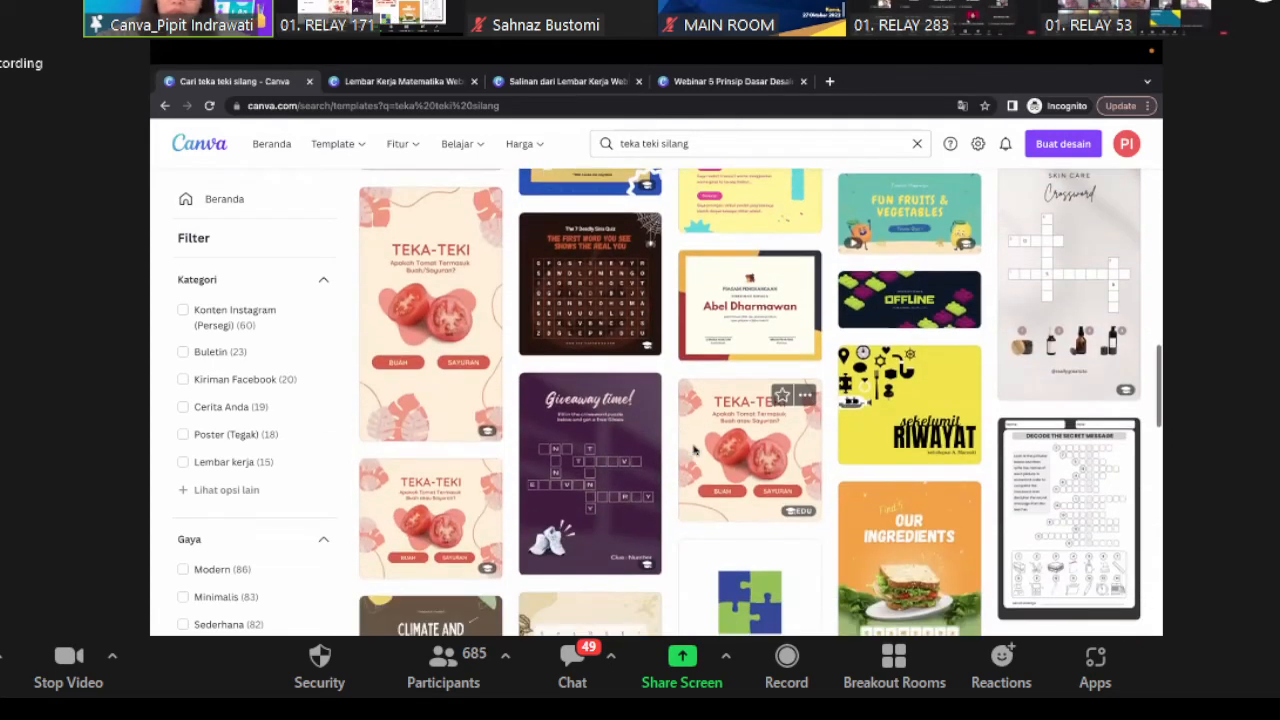
scroll(694, 451, "down", 3)
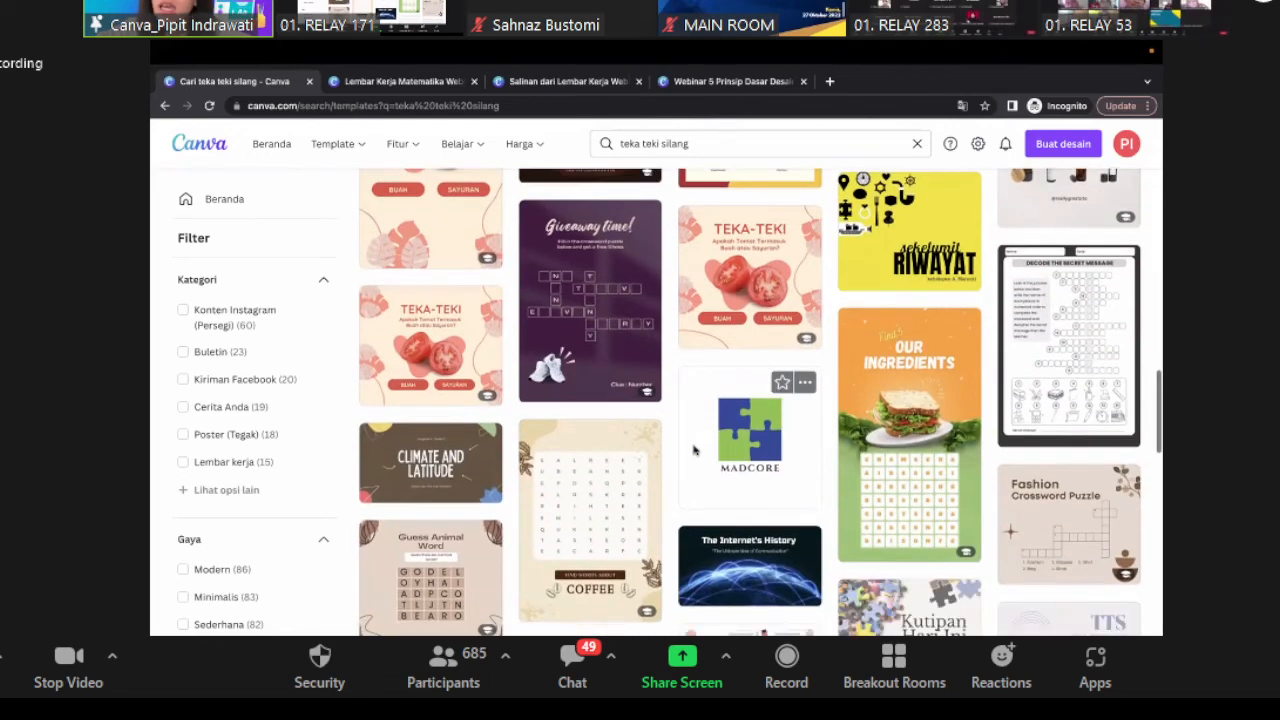
scroll(694, 451, "down", 2)
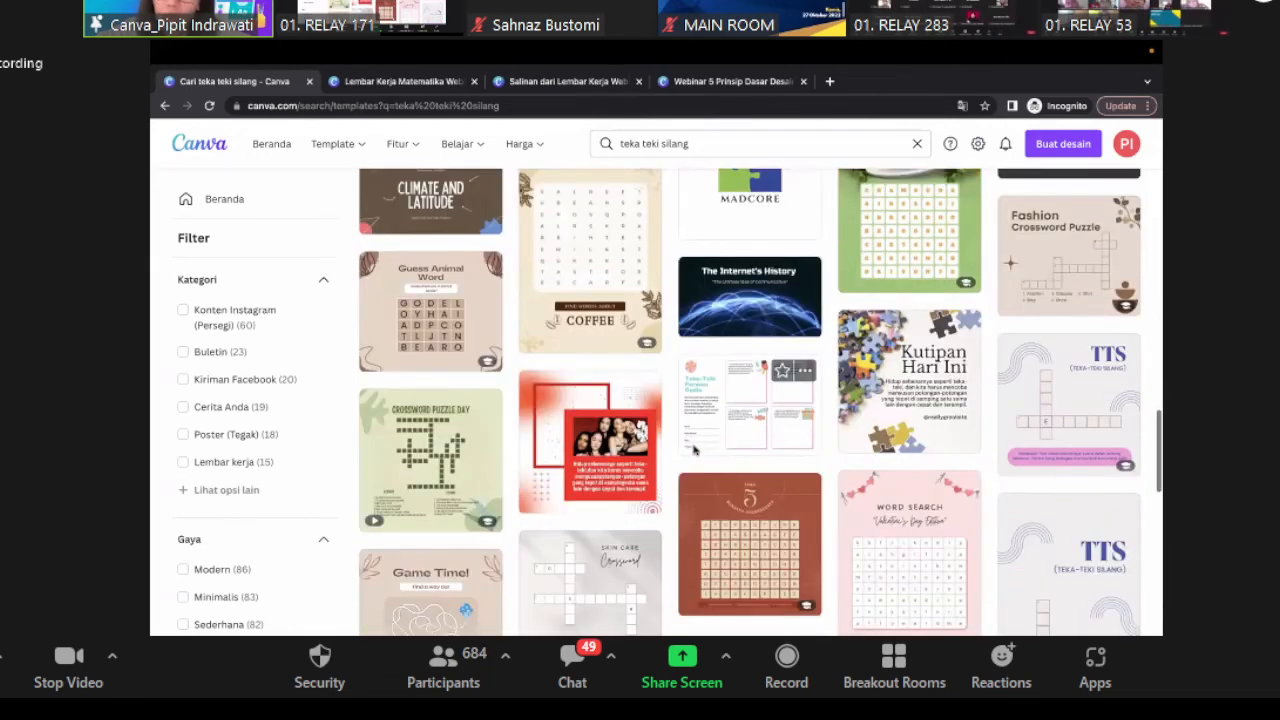
scroll(694, 451, "down", 1)
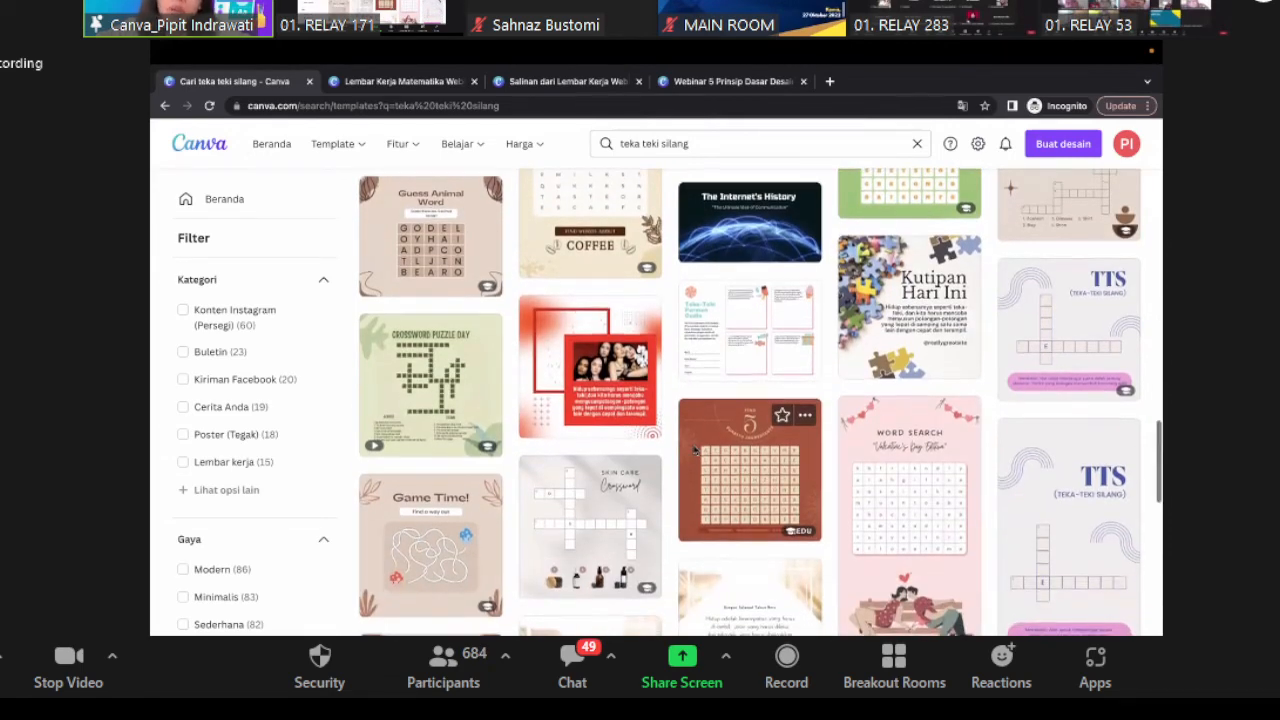
scroll(694, 451, "down", 3)
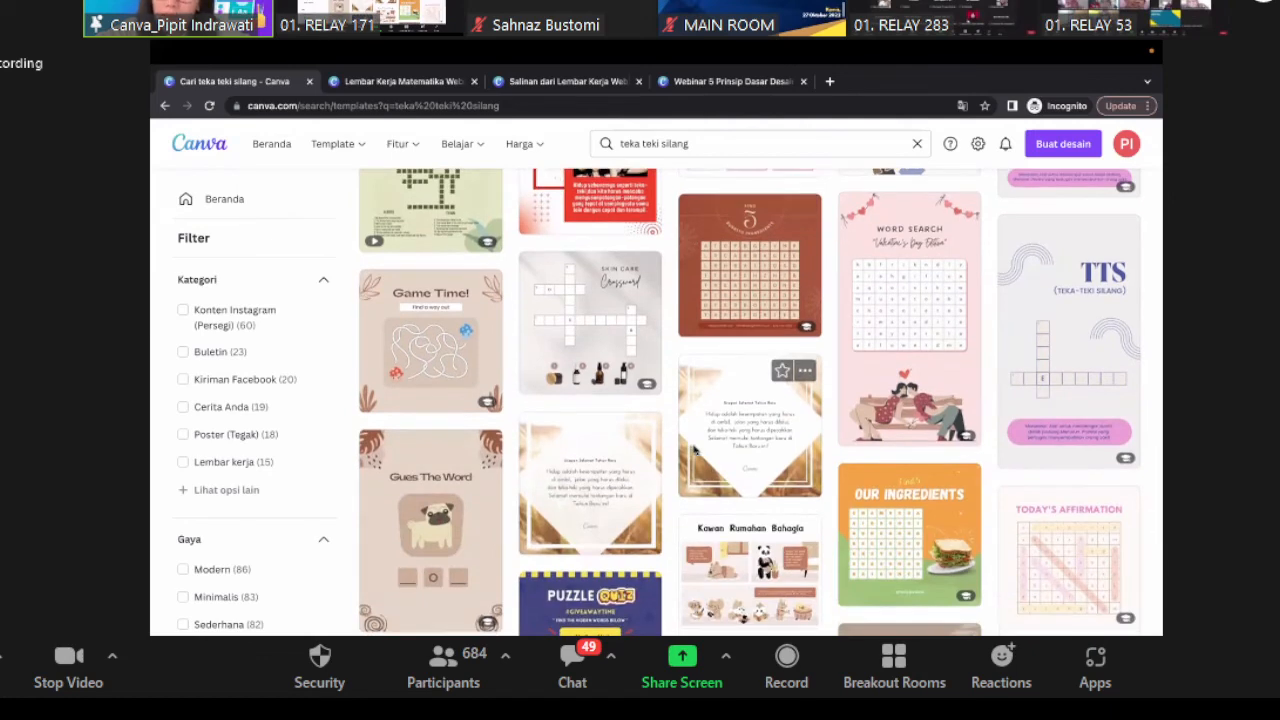
scroll(694, 451, "down", 5)
scroll(694, 451, "down", 4)
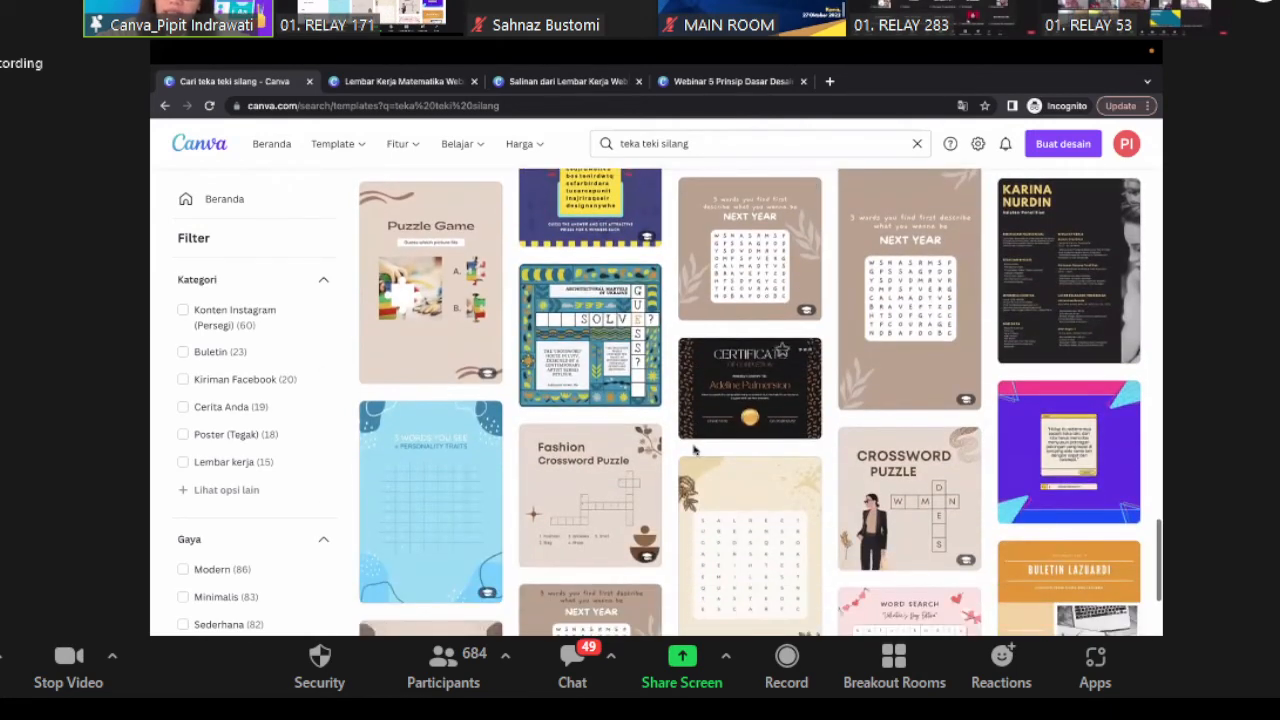
scroll(694, 451, "down", 6)
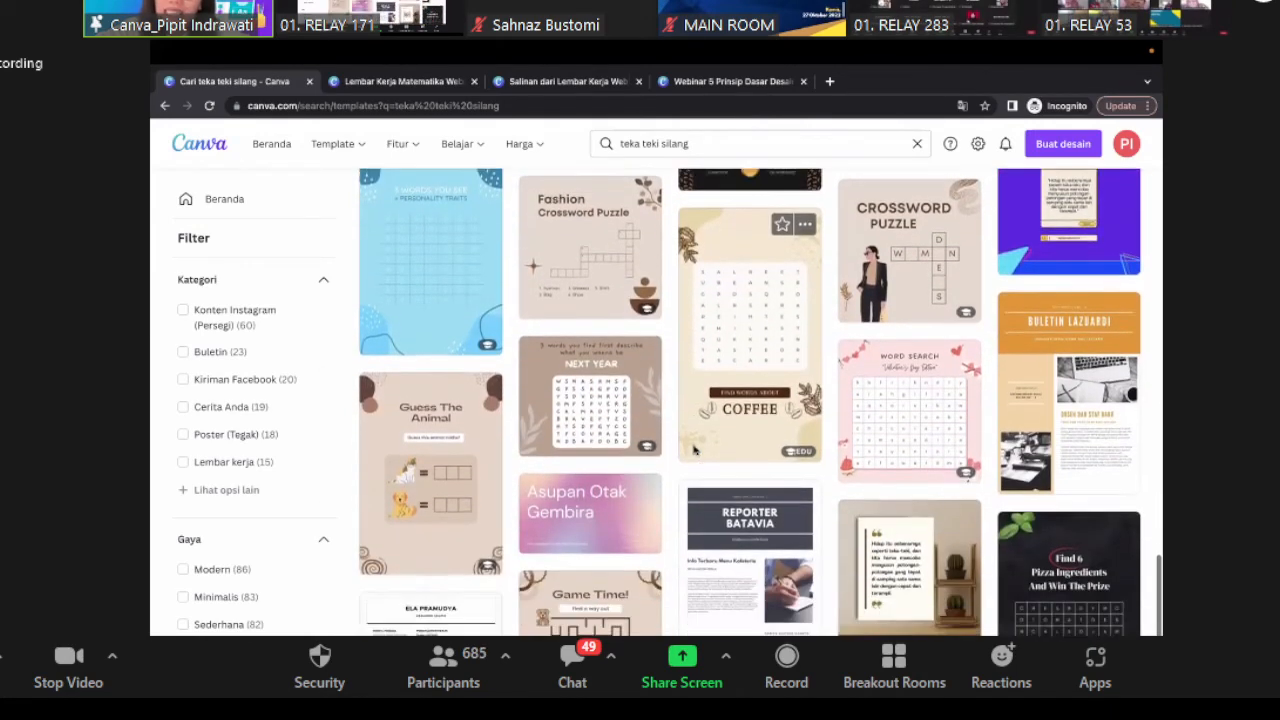
scroll(694, 451, "down", 5)
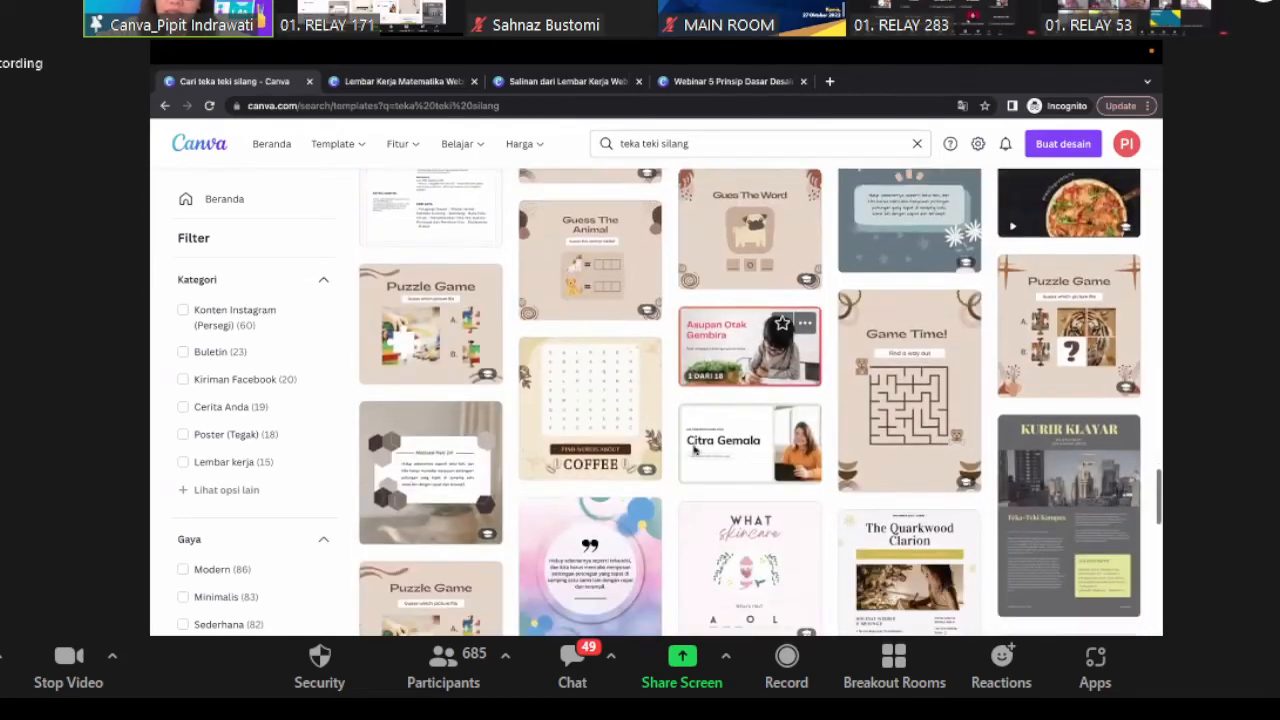
scroll(694, 451, "up", 20)
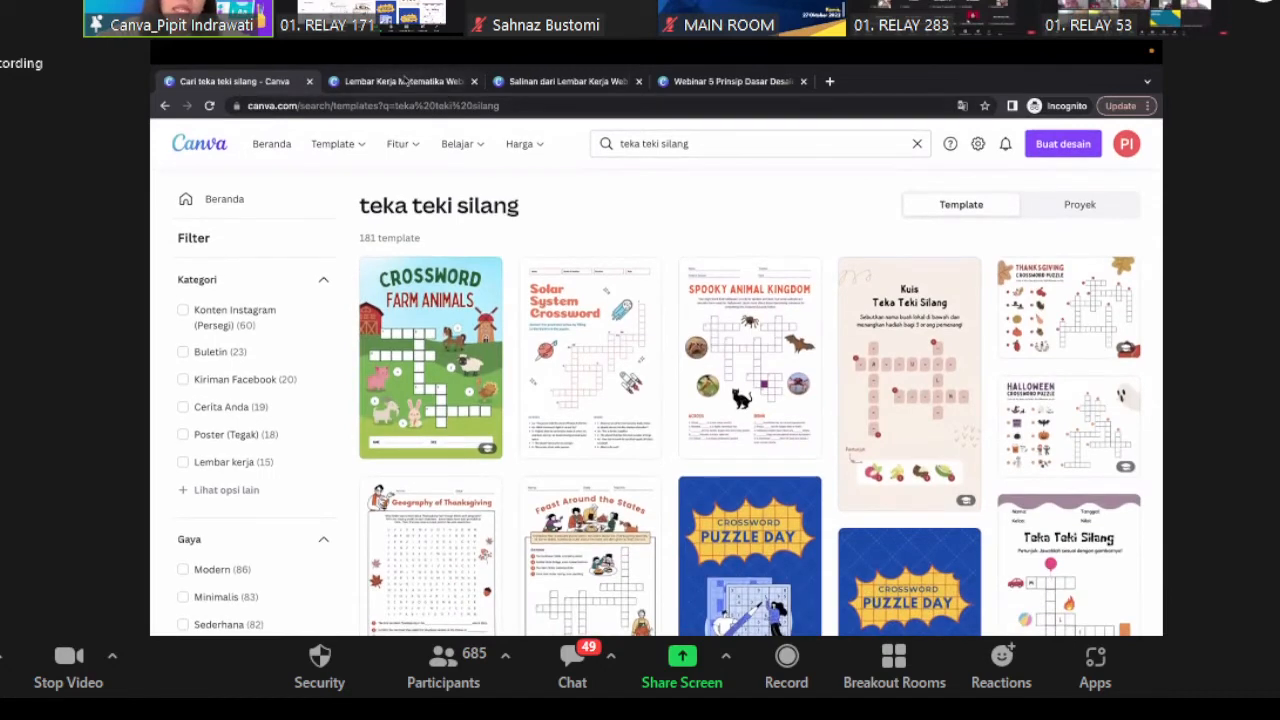
- Switch to the Lembar Kerja Matematika design and show its rulers and margin guides
left_click(404, 81)
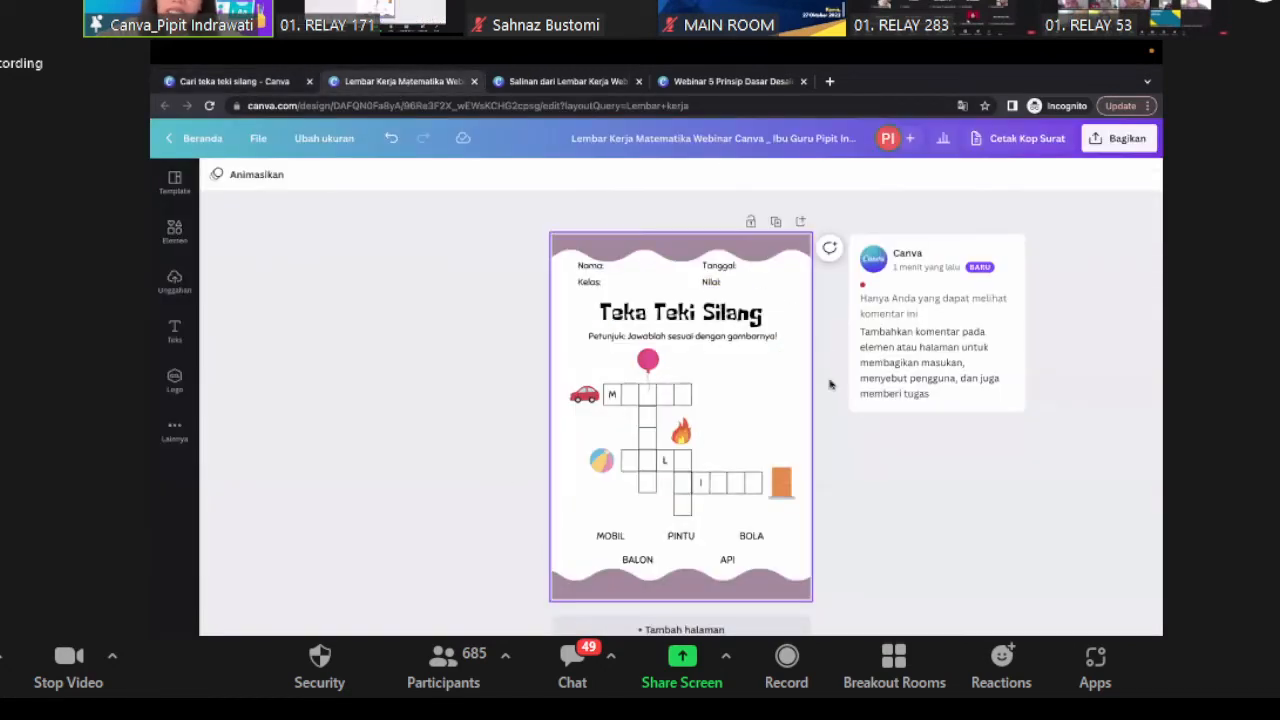
left_click(686, 241)
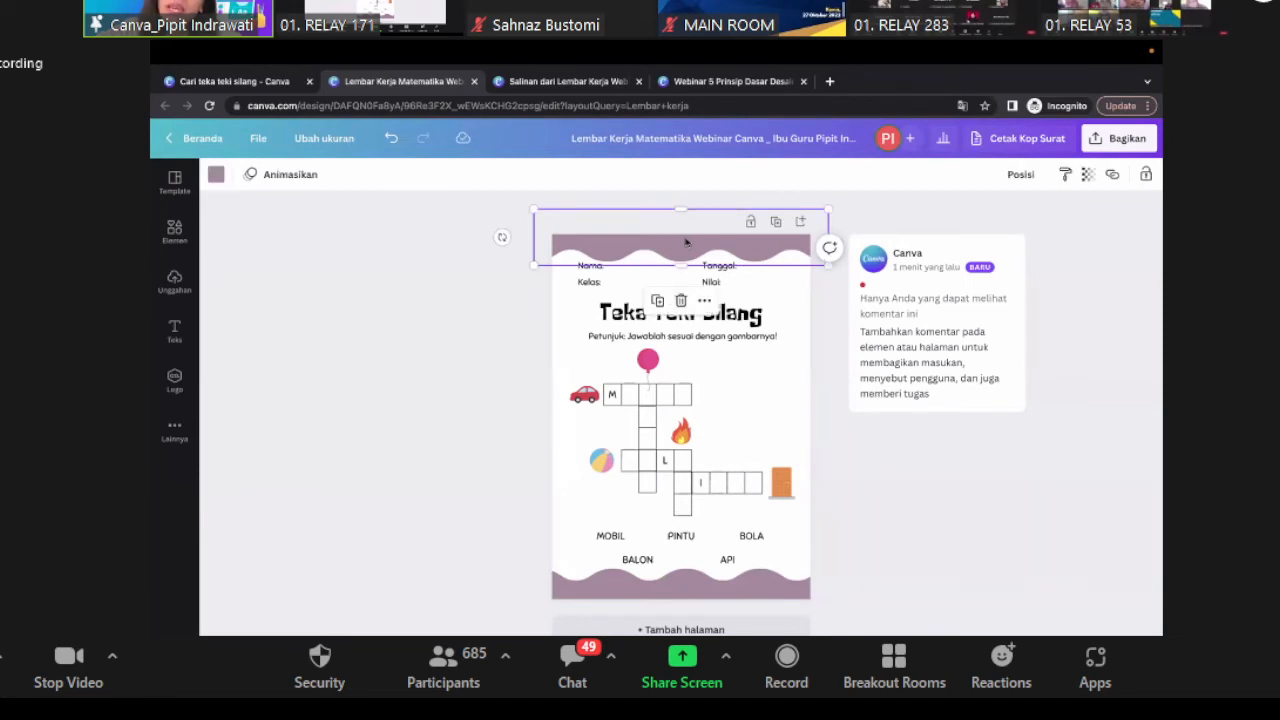
left_click(258, 138)
left_click(300, 300)
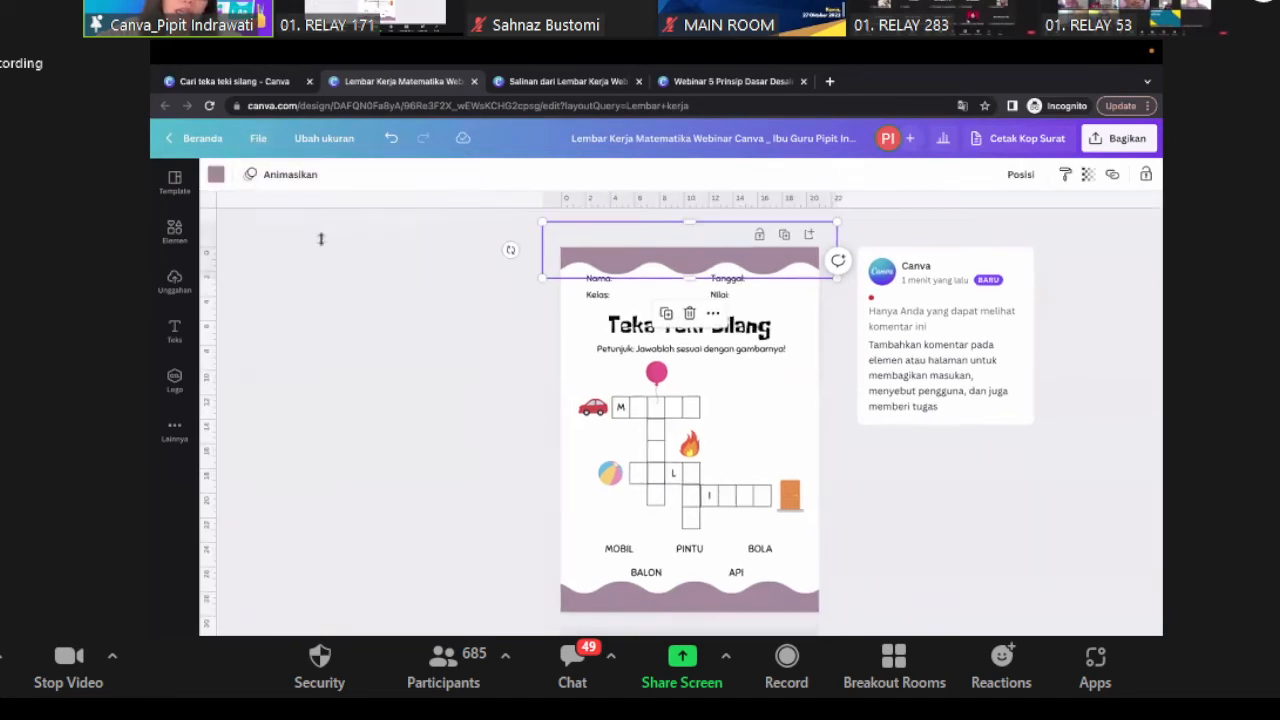
left_click(258, 140)
left_click(300, 350)
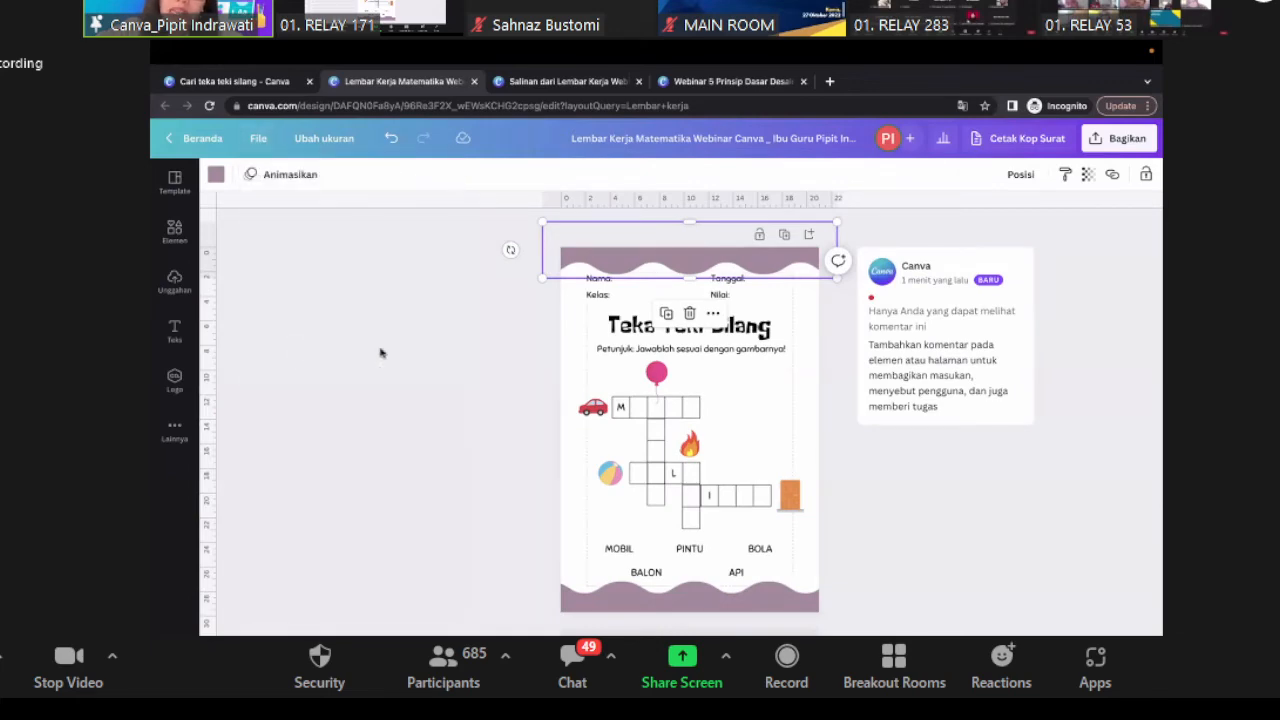
- Examine how the Teka Teki Silang worksheet's wavy header, text and pictures sit relative to the margin guides
scroll(695, 310, "up", 4)
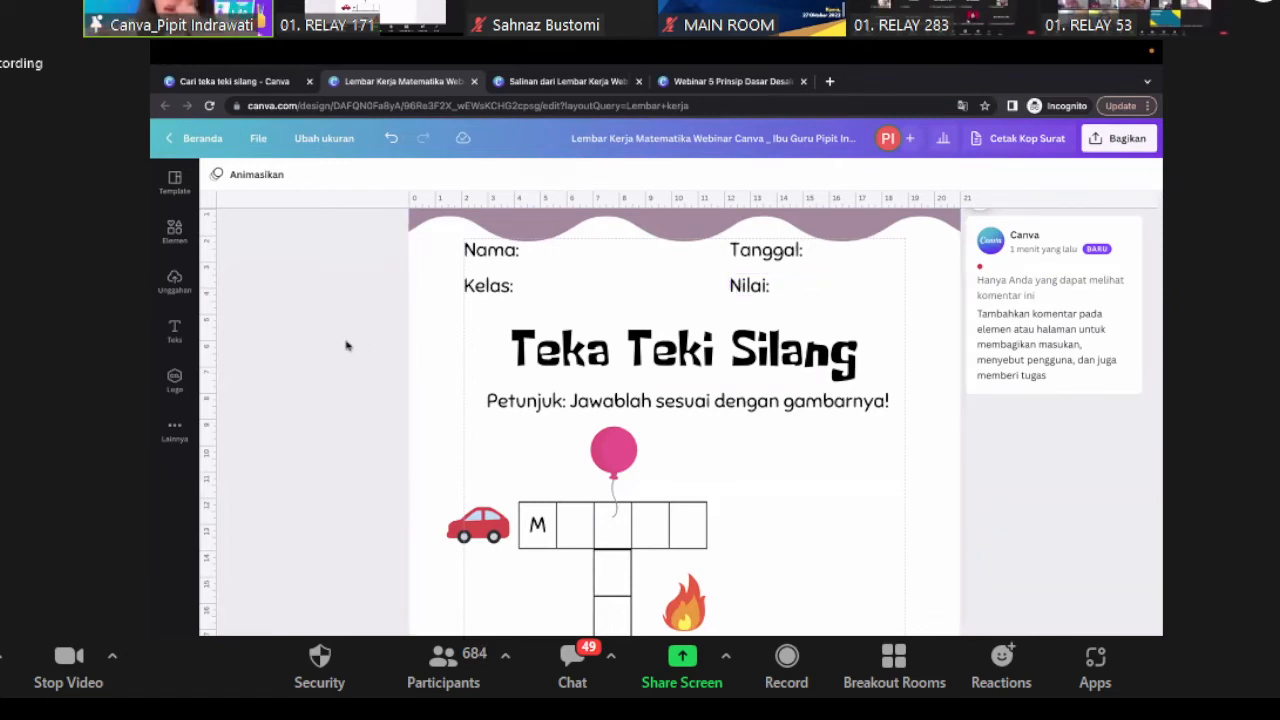
scroll(346, 345, "down", 3)
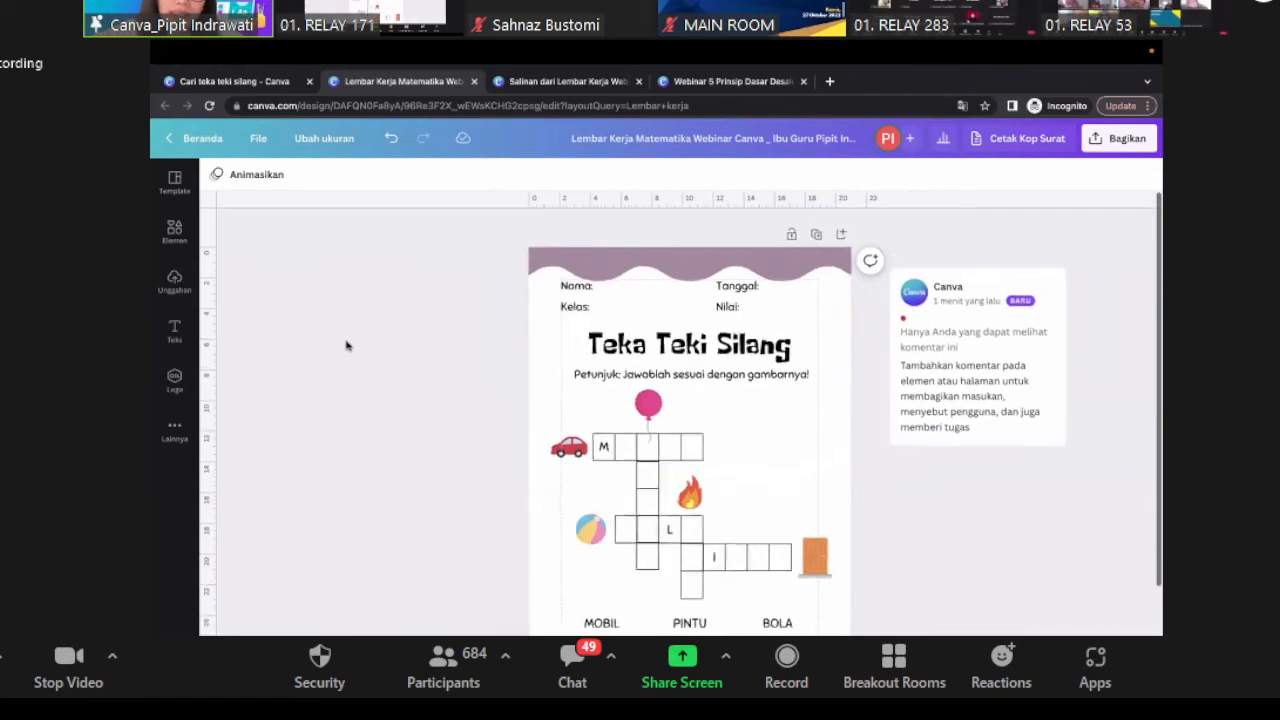
left_click(601, 259)
scroll(443, 364, "down", 1)
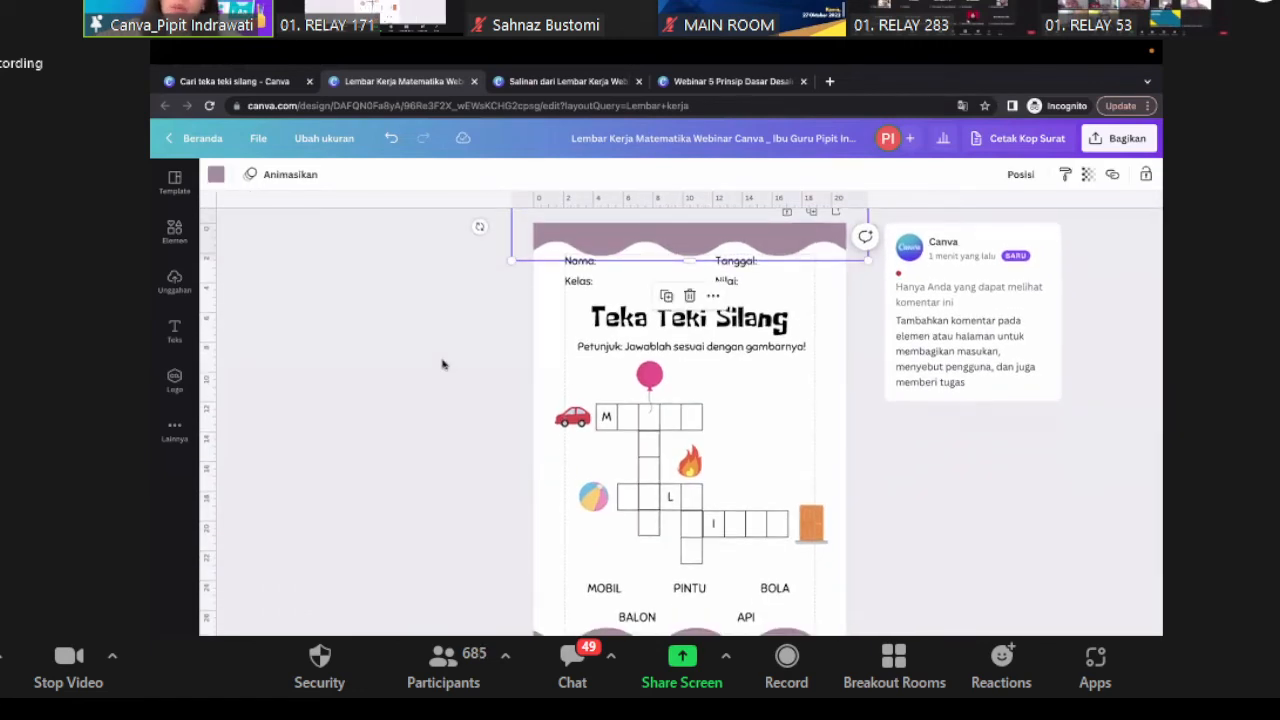
left_click(443, 364)
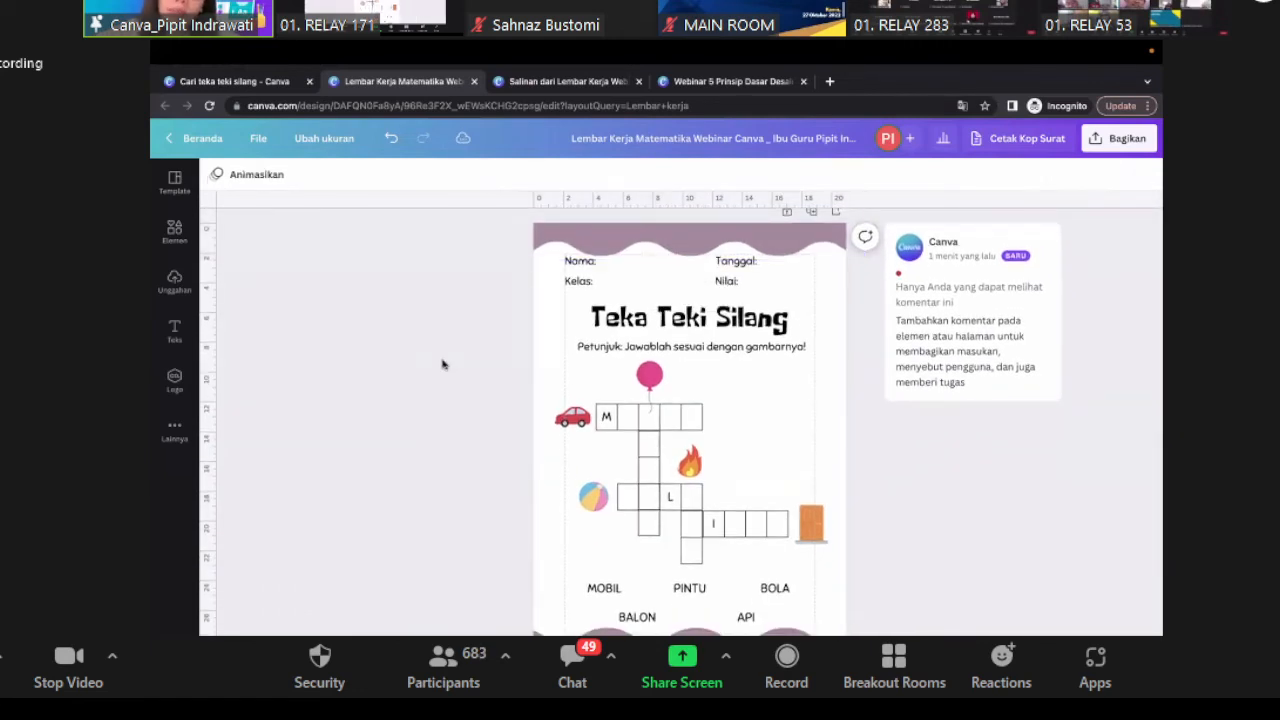
key("ctrl+minus")
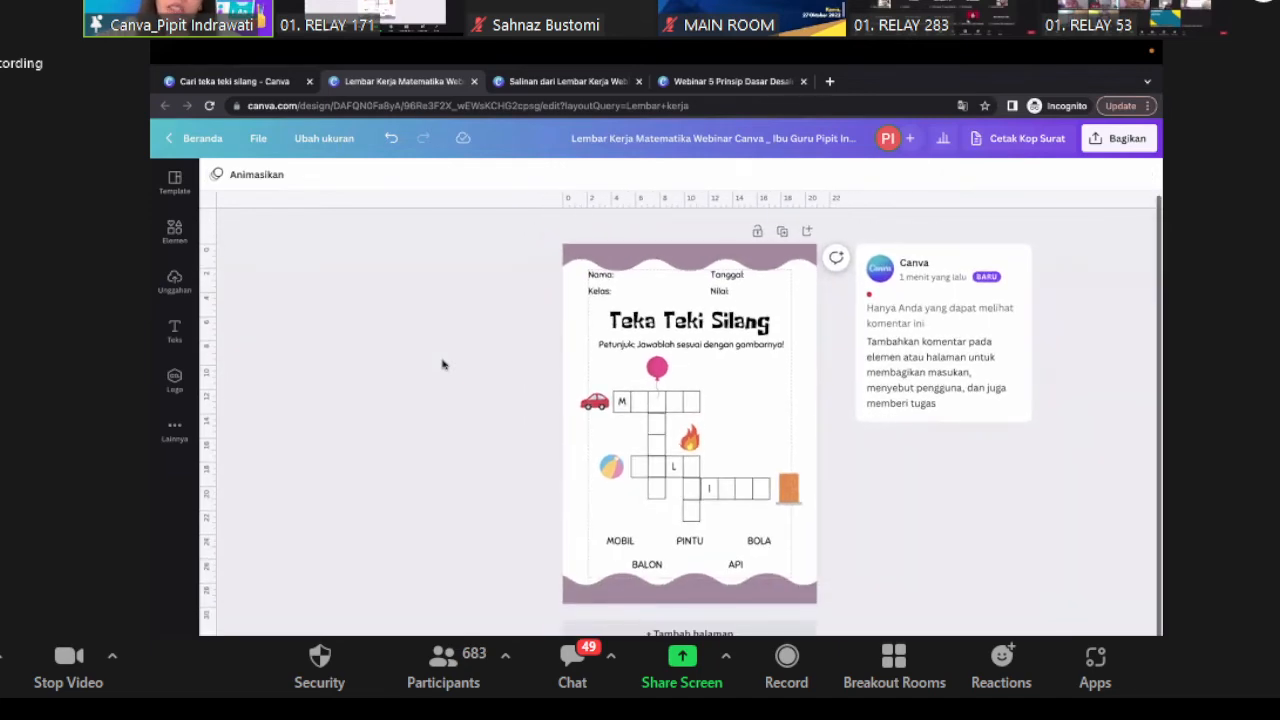
- Add a second page to the design and apply the "Menghitung dari 1 sampai 10" fruit-counting template to it
left_click(174, 182)
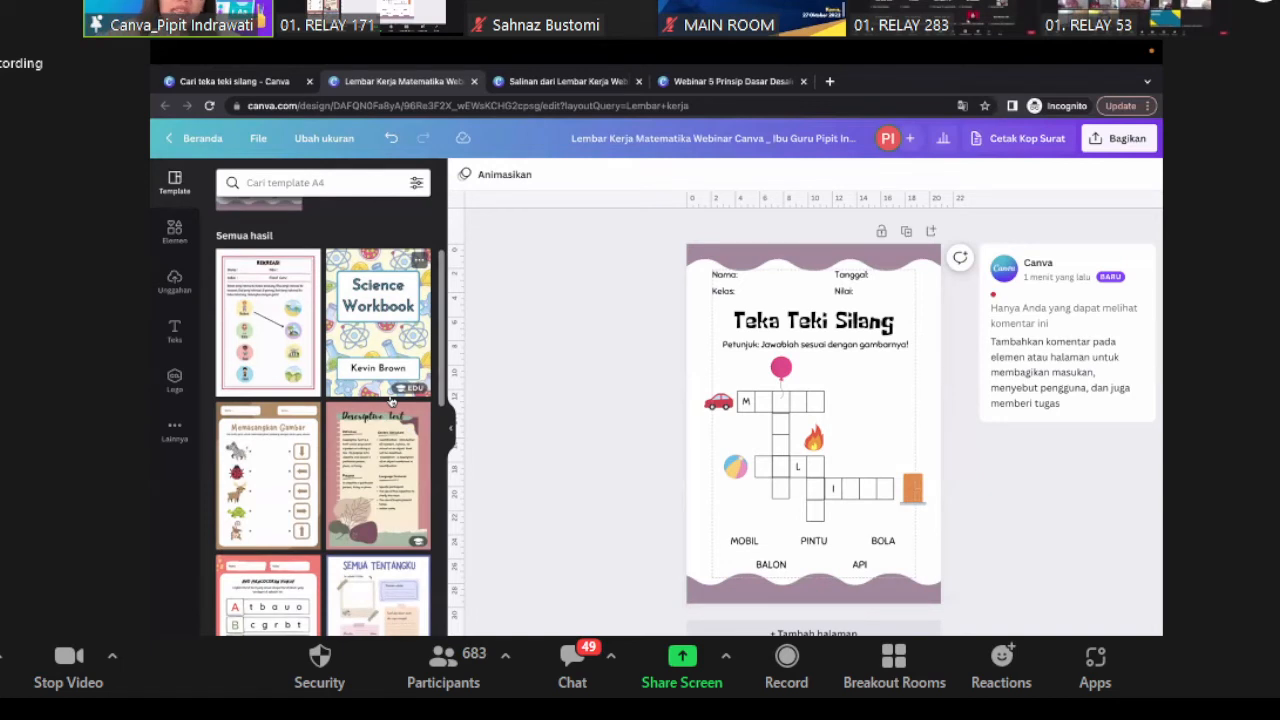
scroll(392, 420, "down", 2)
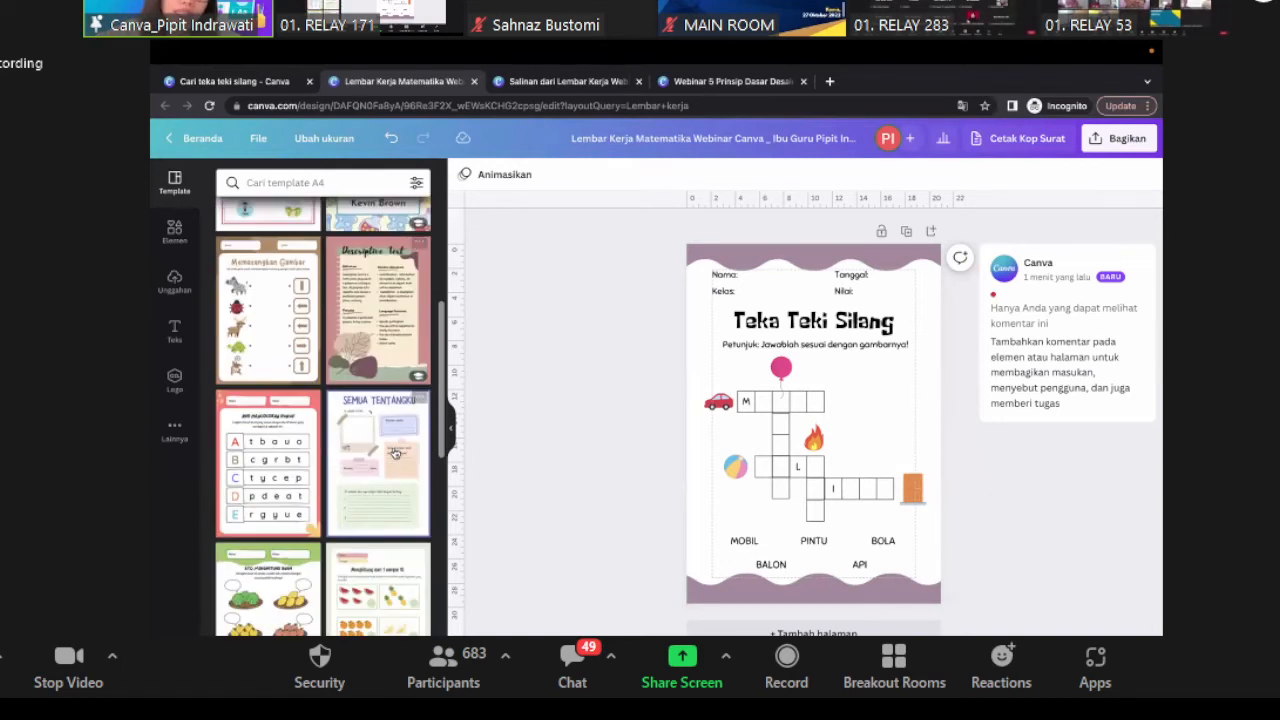
scroll(395, 453, "down", 2)
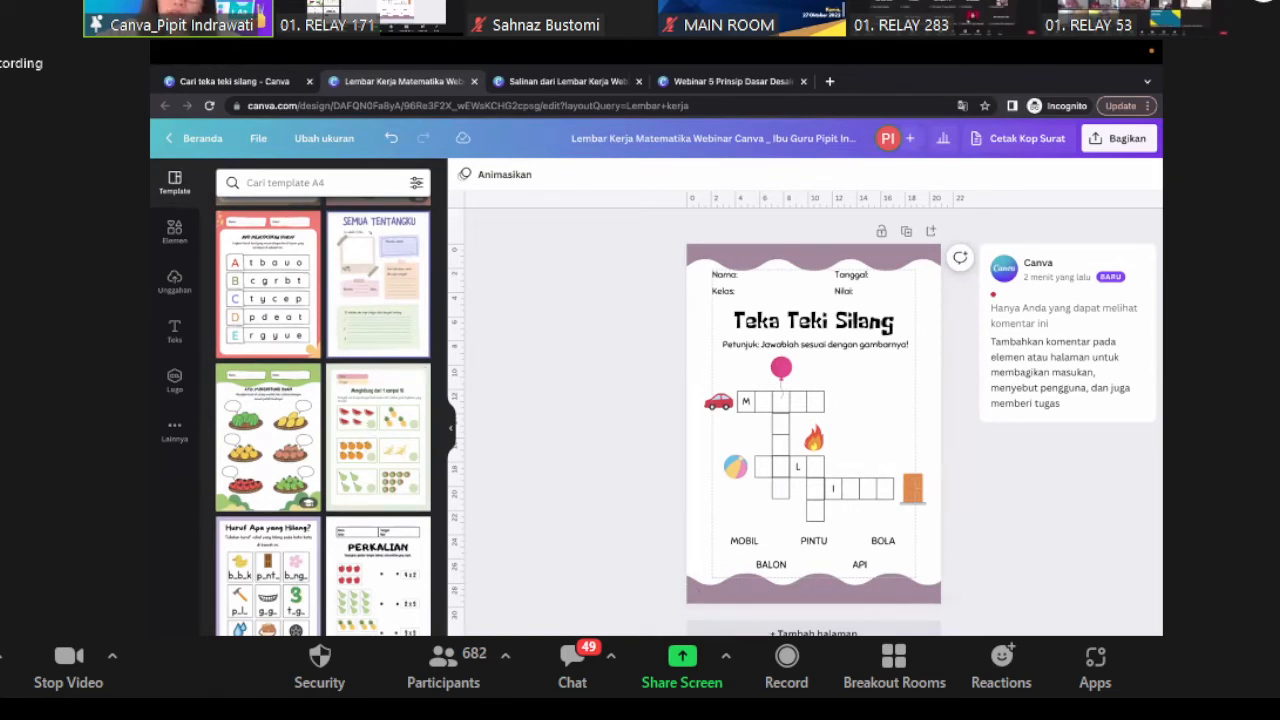
left_click(580, 413)
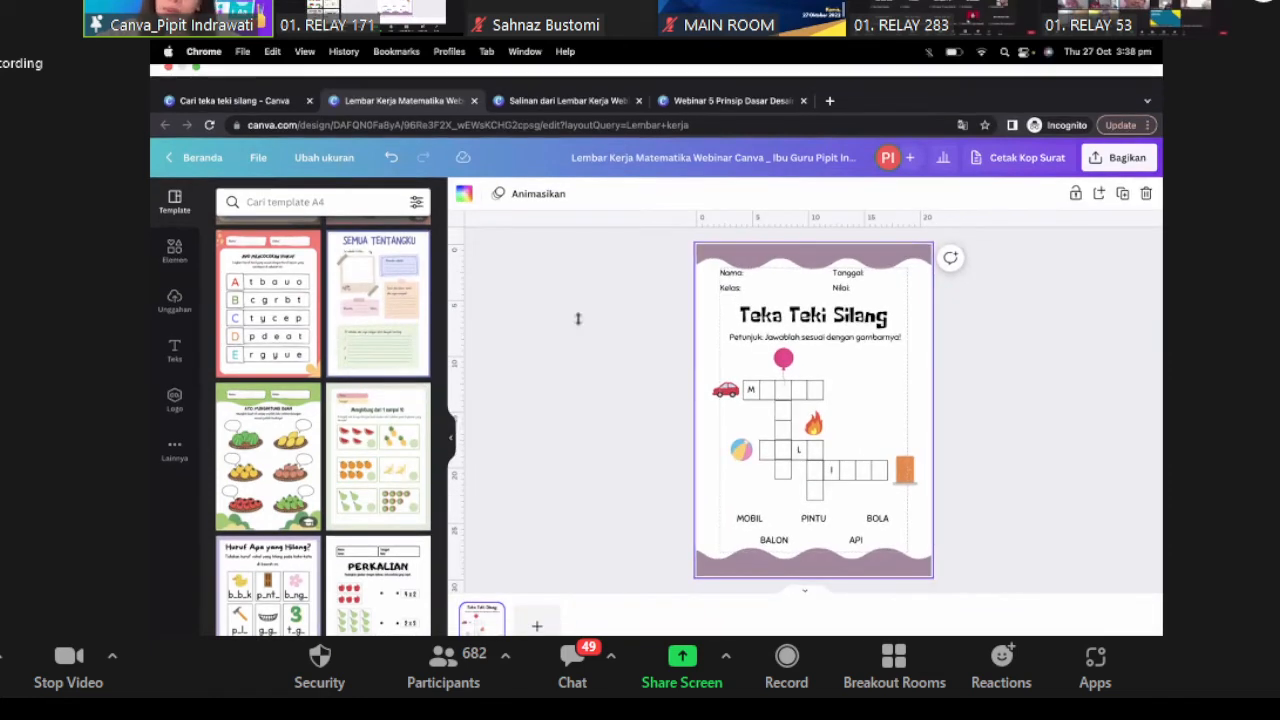
left_click(537, 627)
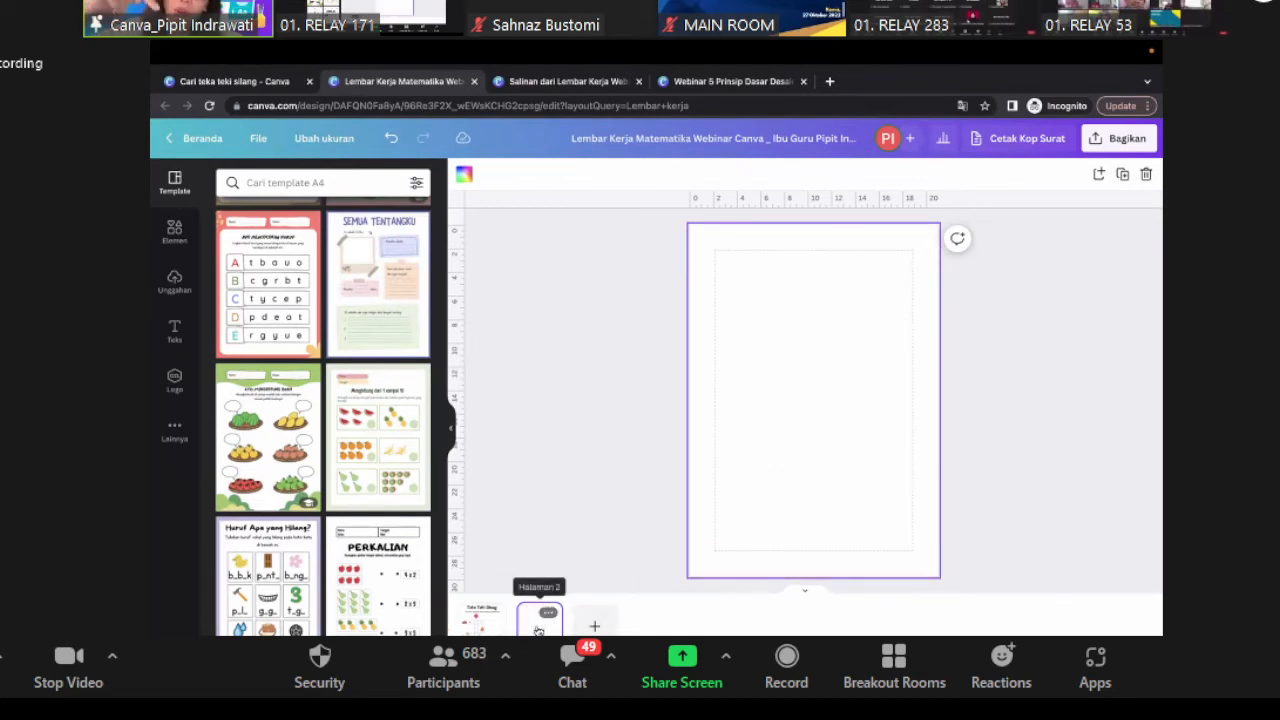
left_click(378, 438)
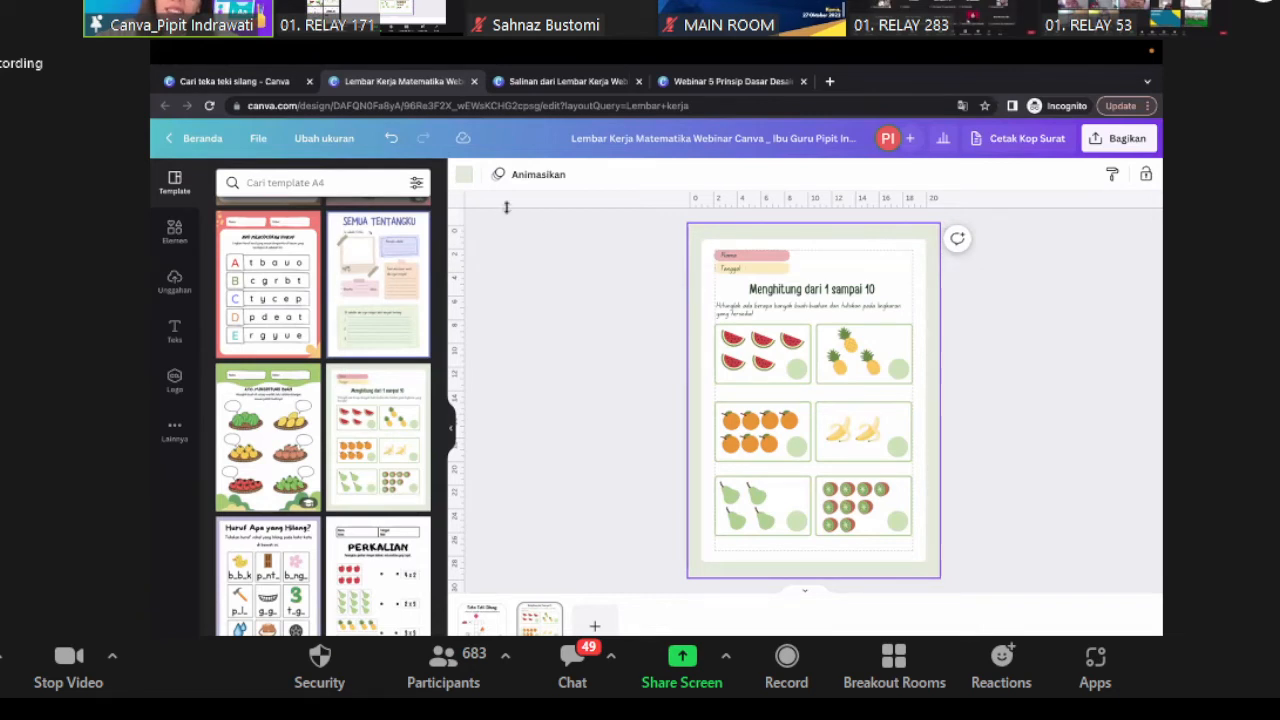
left_click(562, 318)
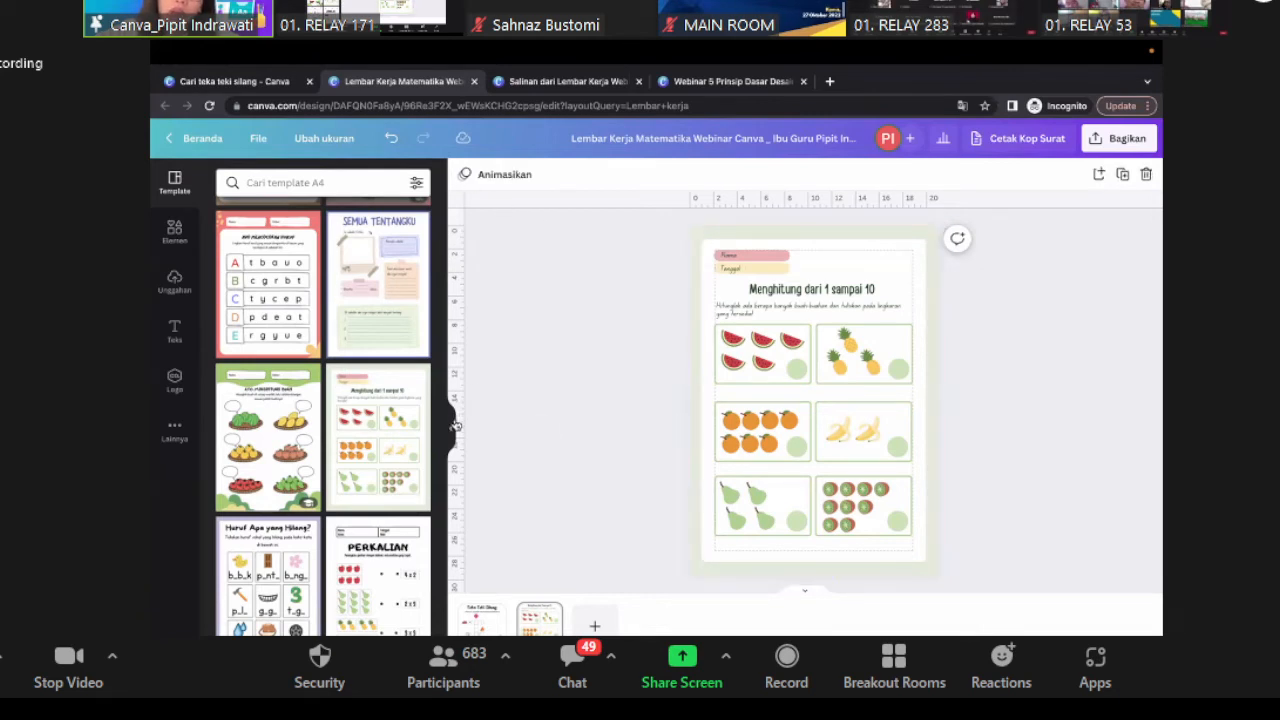
- Change the counting worksheet's background around the white area to the medium purple from the standard colours
left_click(697, 240)
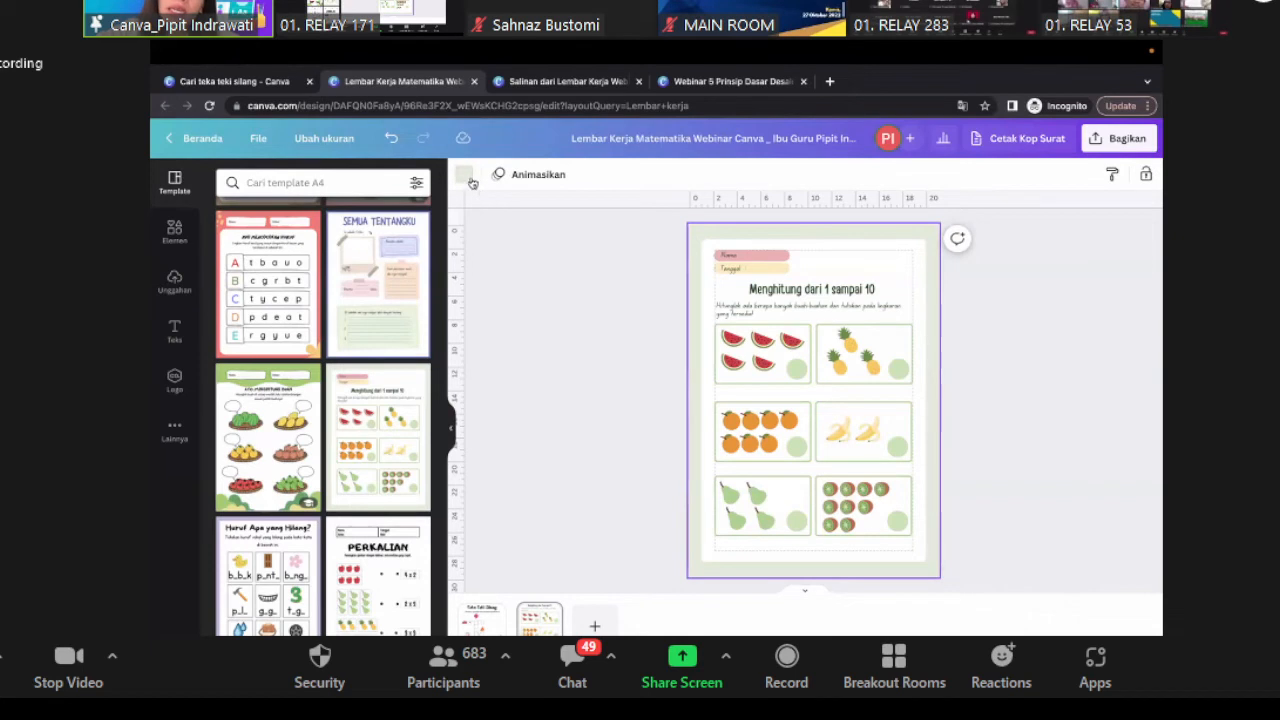
left_click(464, 175)
scroll(397, 458, "down", 3)
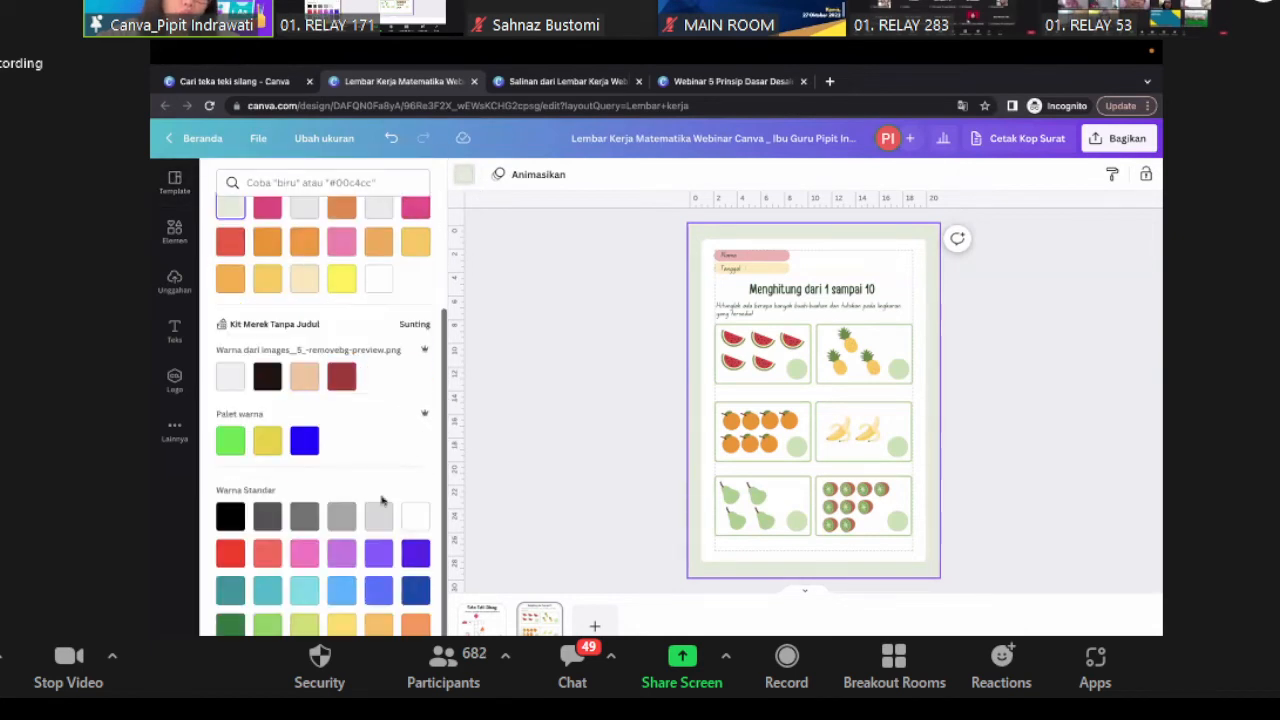
left_click(379, 555)
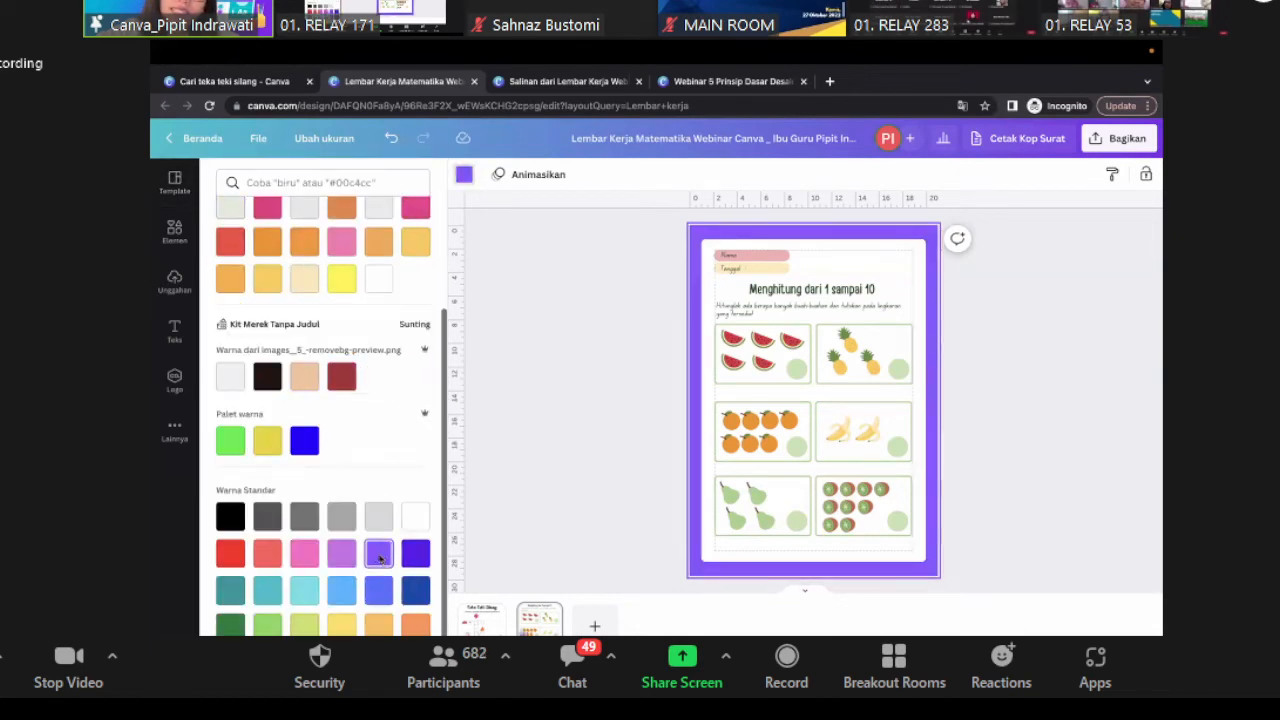
left_click(612, 295)
left_click(615, 332)
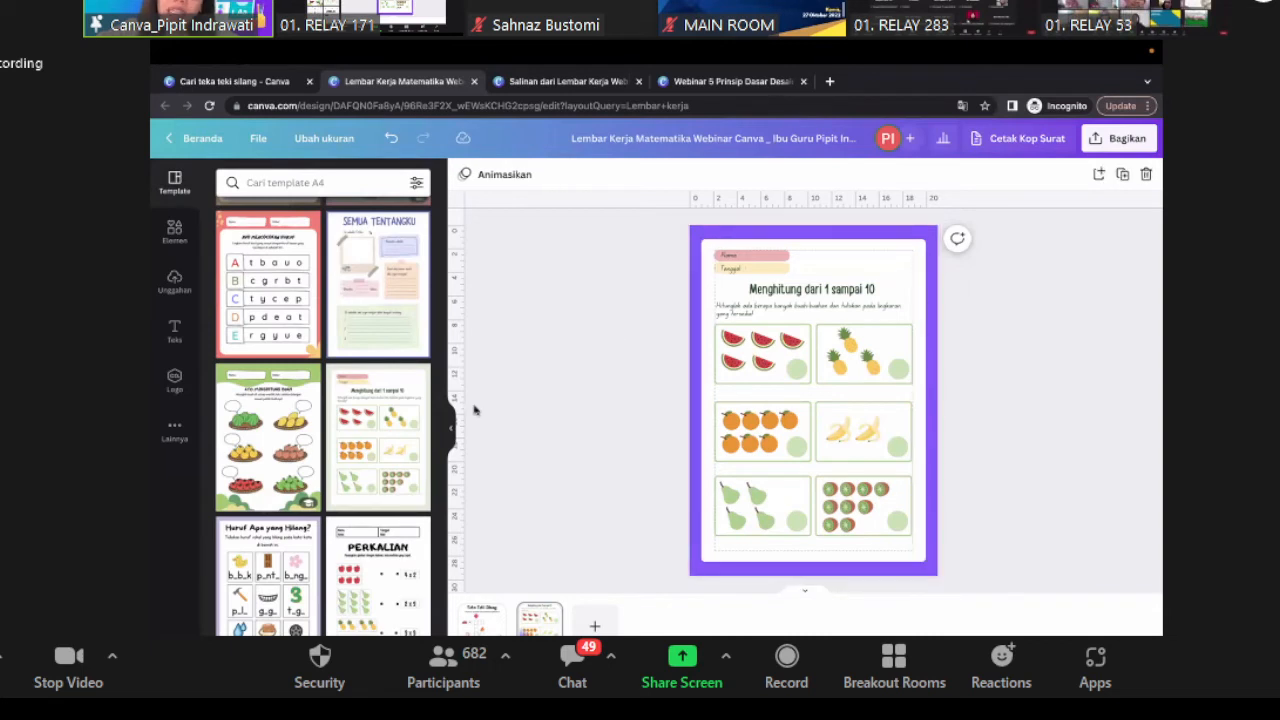
- Hide the template panel and compare the crossword page with the fruit-counting page
left_click(451, 424)
left_click(240, 614)
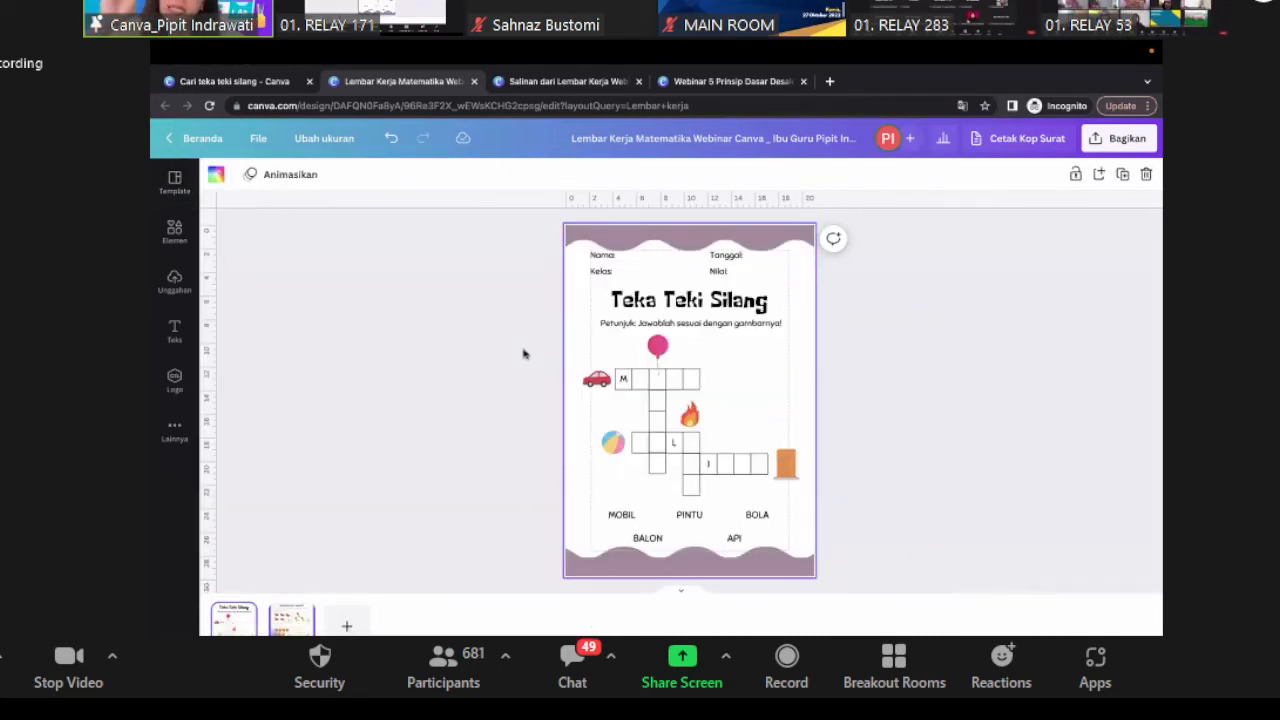
left_click(291, 618)
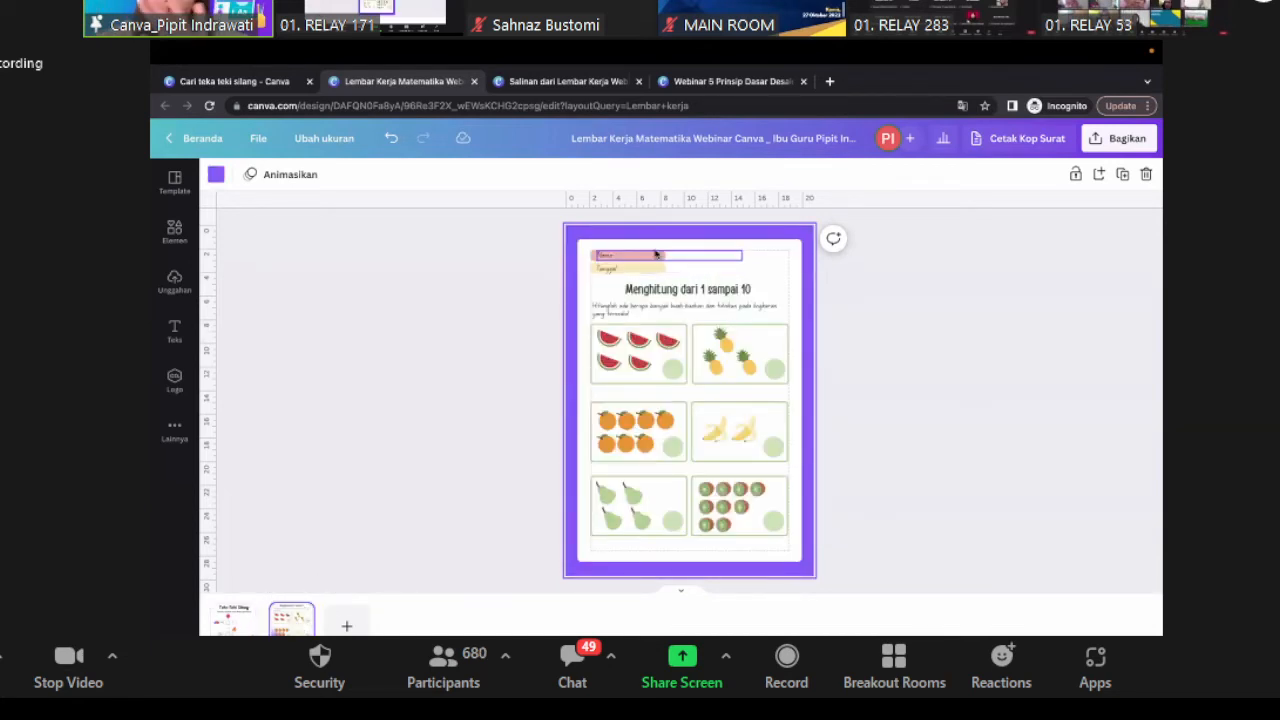
- Try deleting three watermelon slices from the first counting box, undo the deletion and select the purple background
left_click(608, 362)
key("Delete")
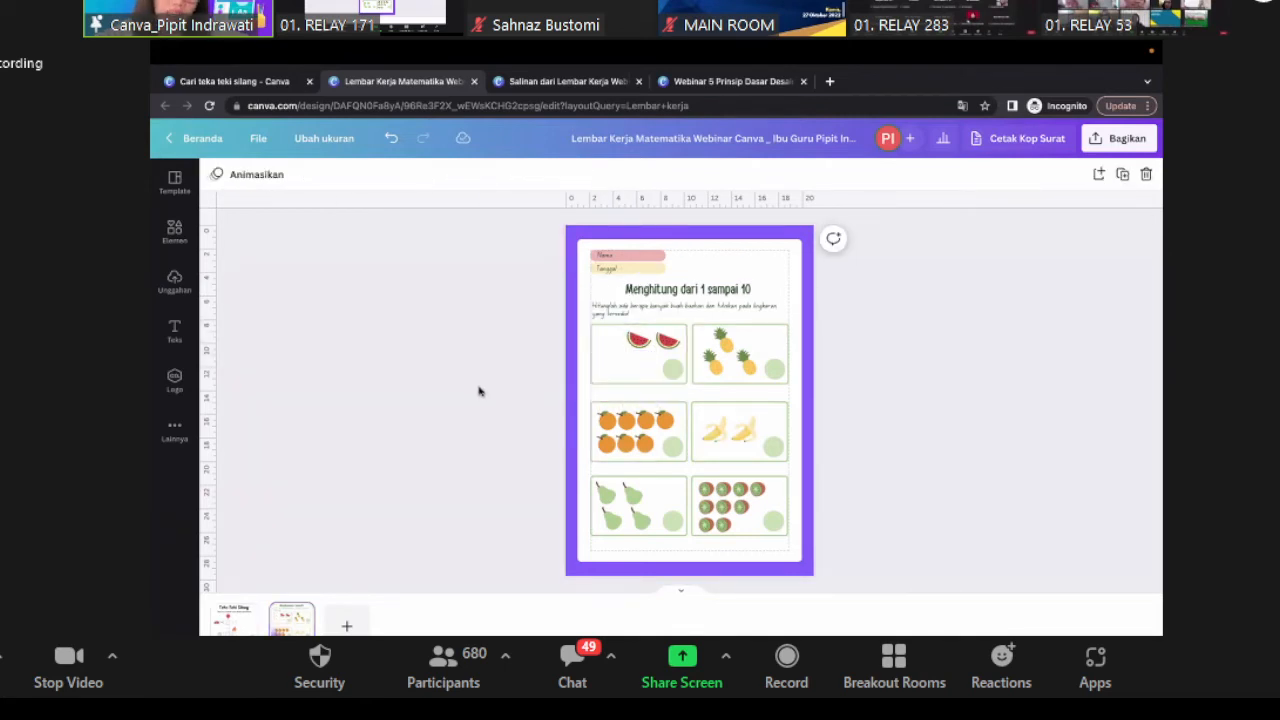
key("ctrl+z")
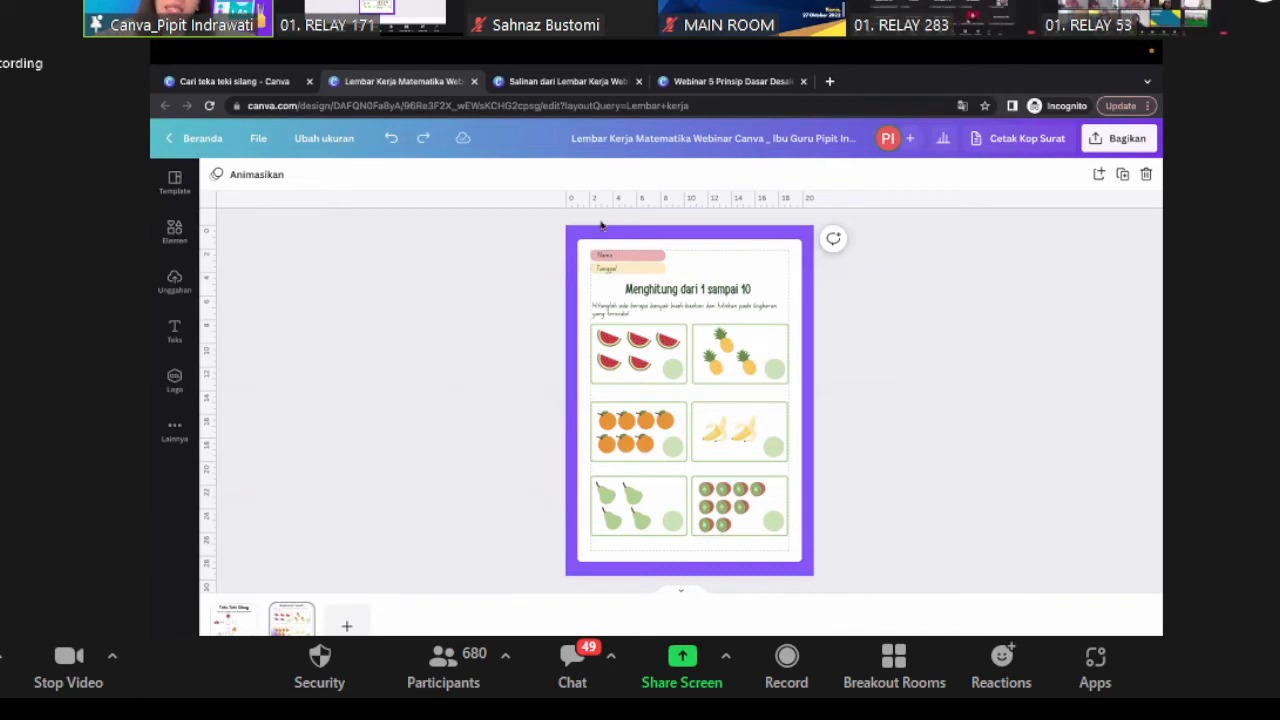
left_click(588, 248)
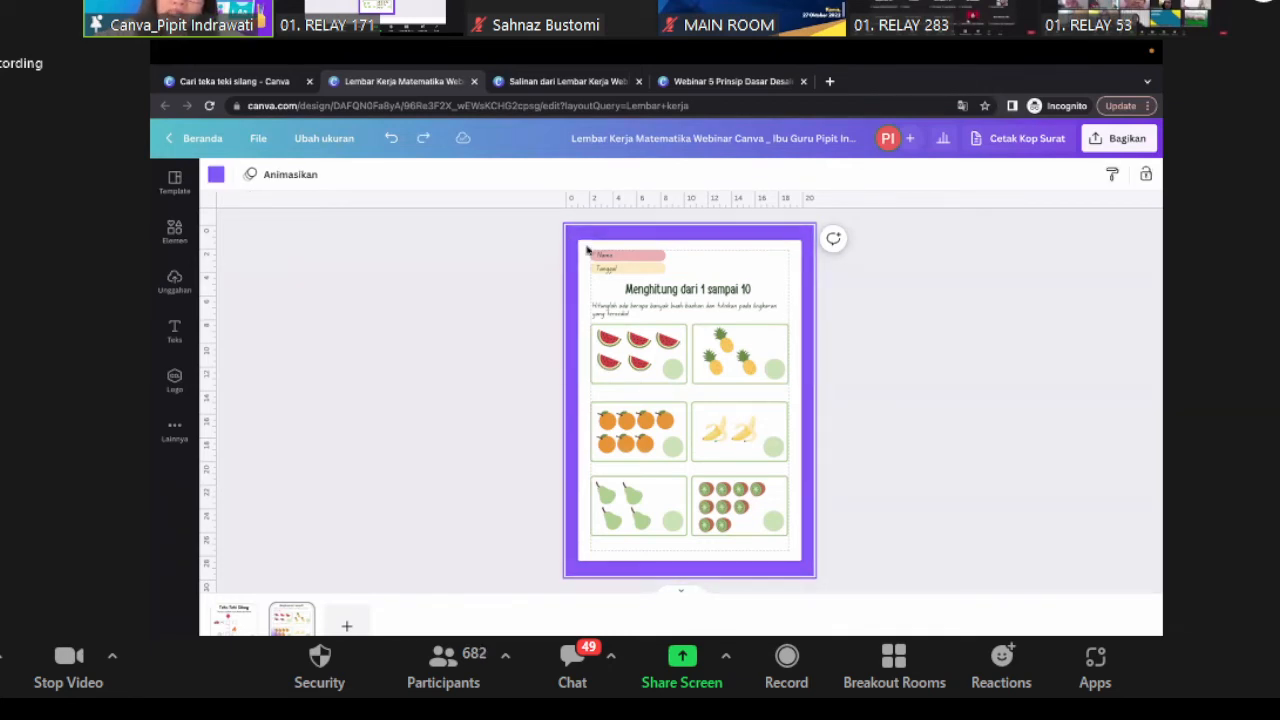
- Lock the white panel on the counting page and delete all the text labels, fruit pictures and boxes on top of it
left_click(590, 250)
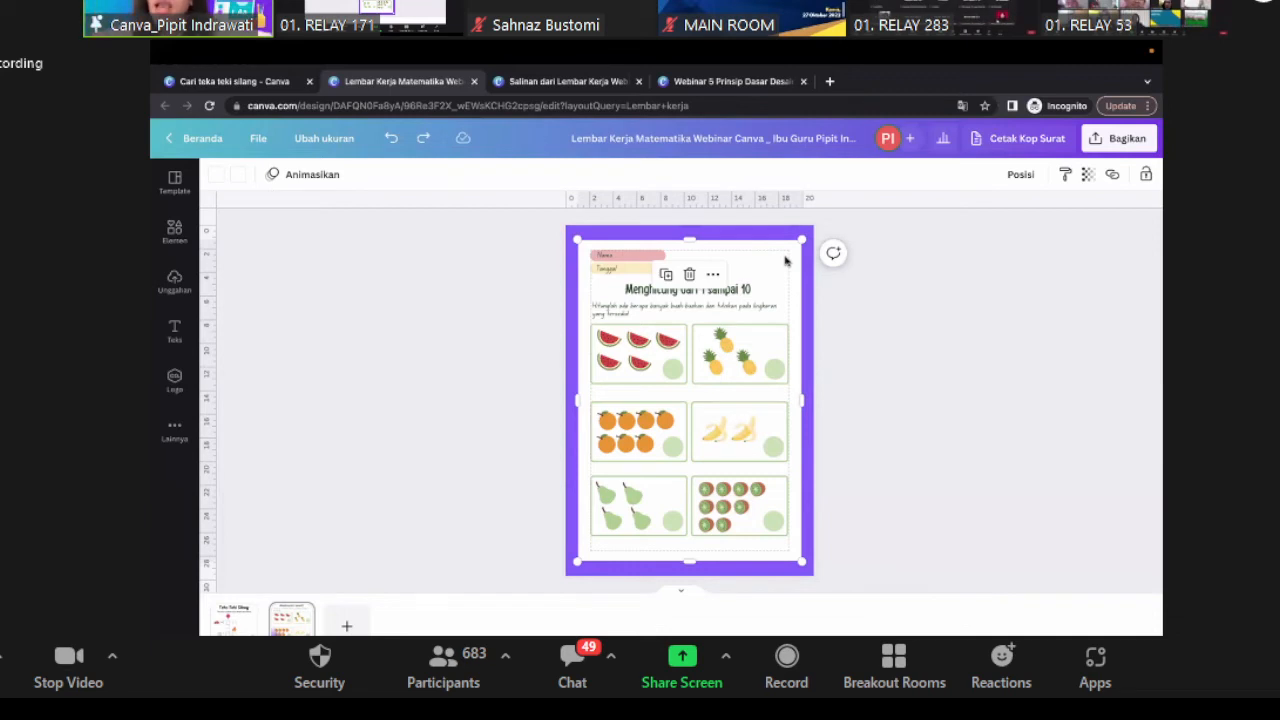
left_click(1148, 176)
left_click(1148, 176)
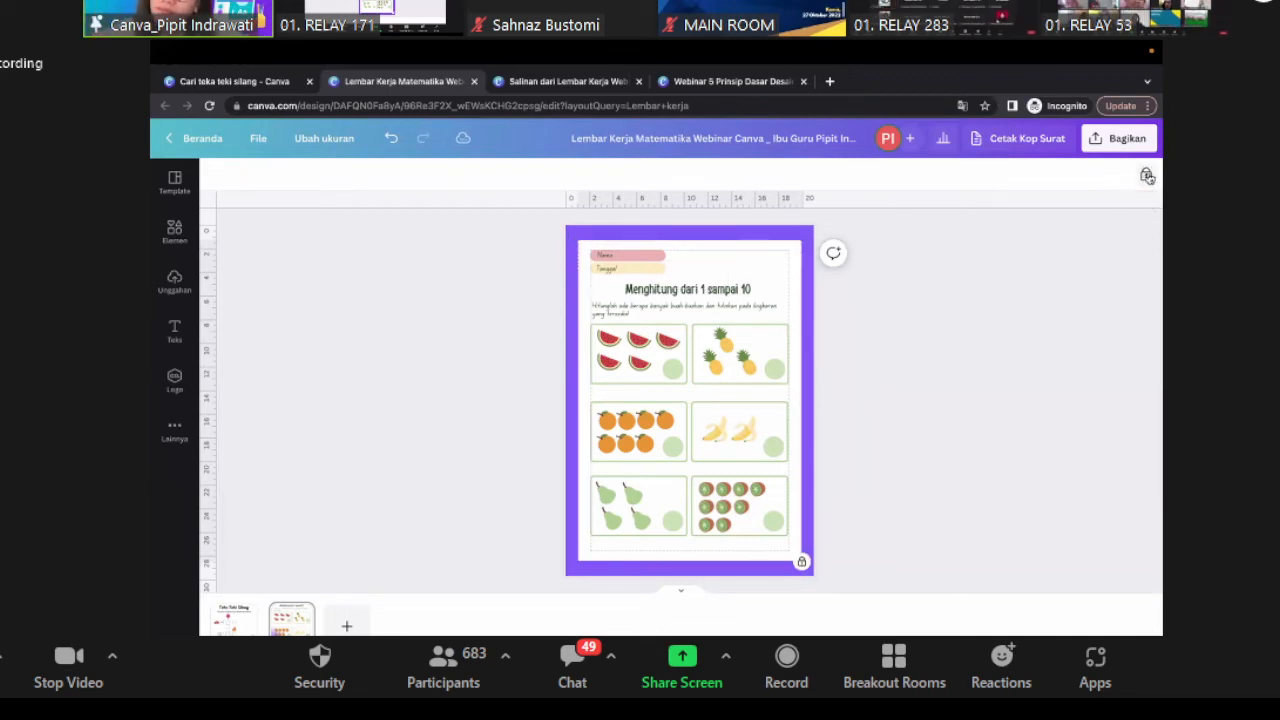
left_click(965, 254)
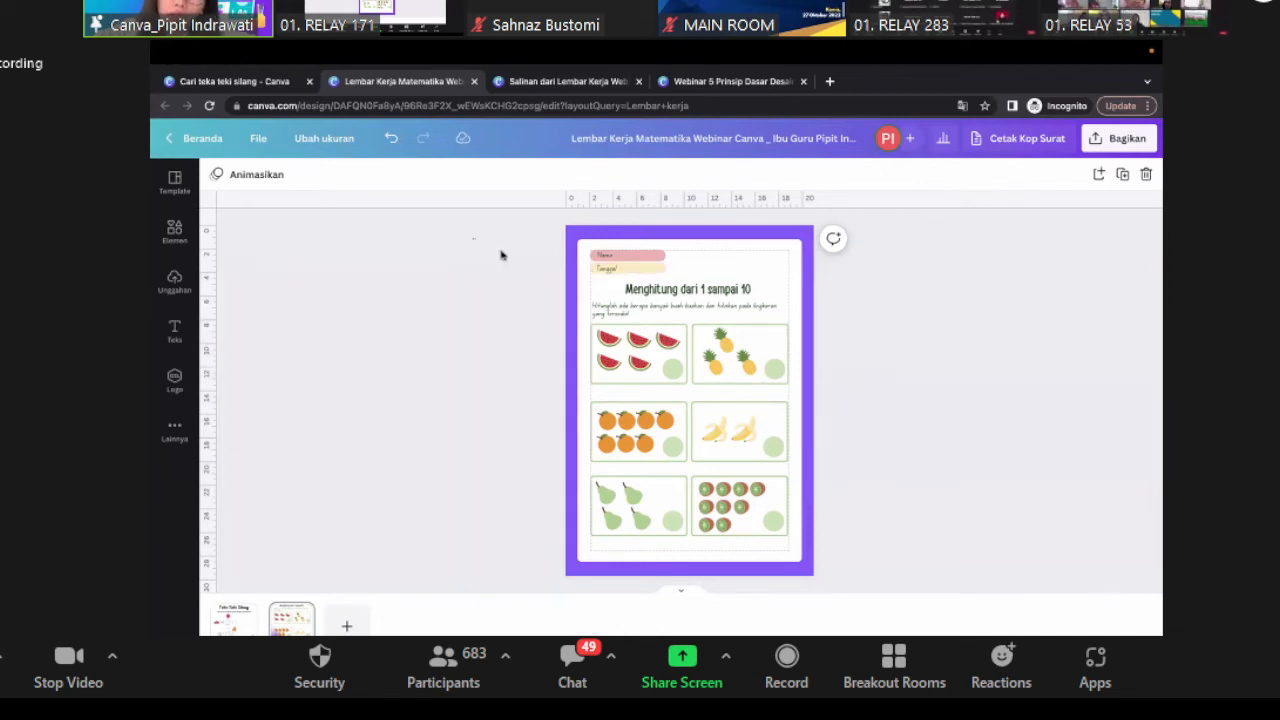
left_click_drag(472, 237, 848, 560)
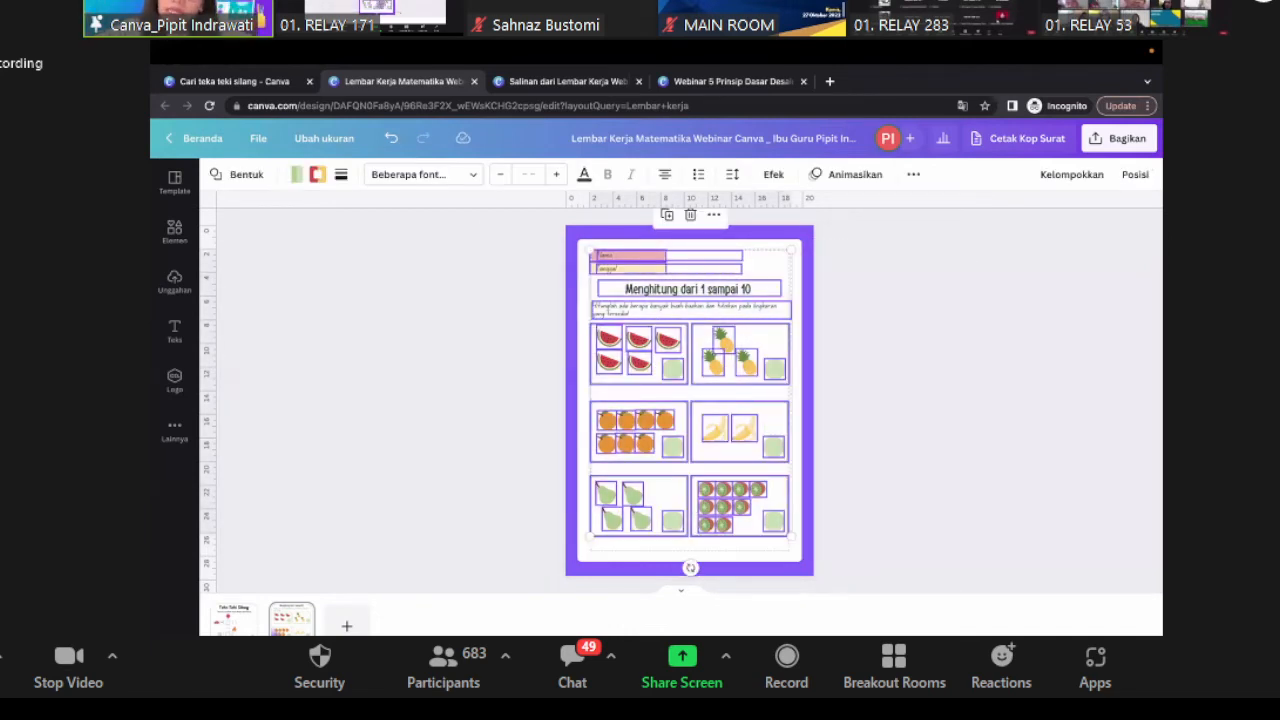
key("Delete")
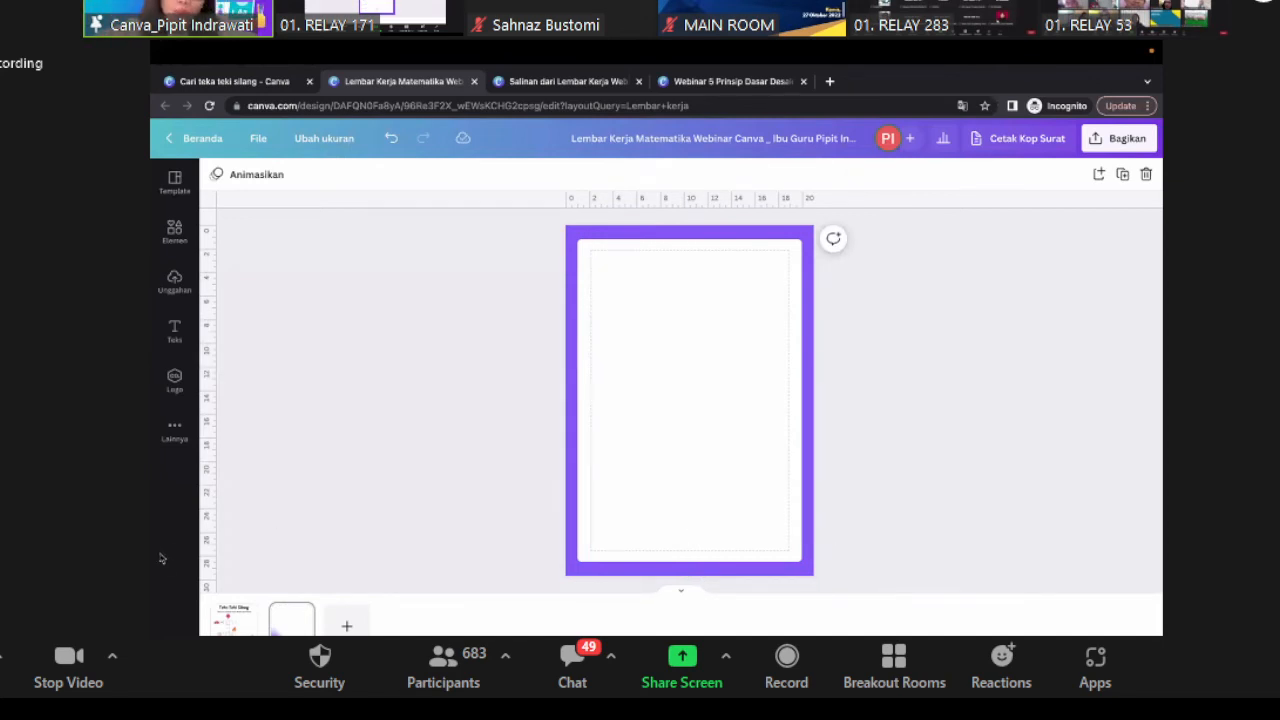
- Copy the "Teka Teki Silang" title, instruction, crossword grid, pictures and answer words from the first page onto the emptied purple page
key("ctrl+z")
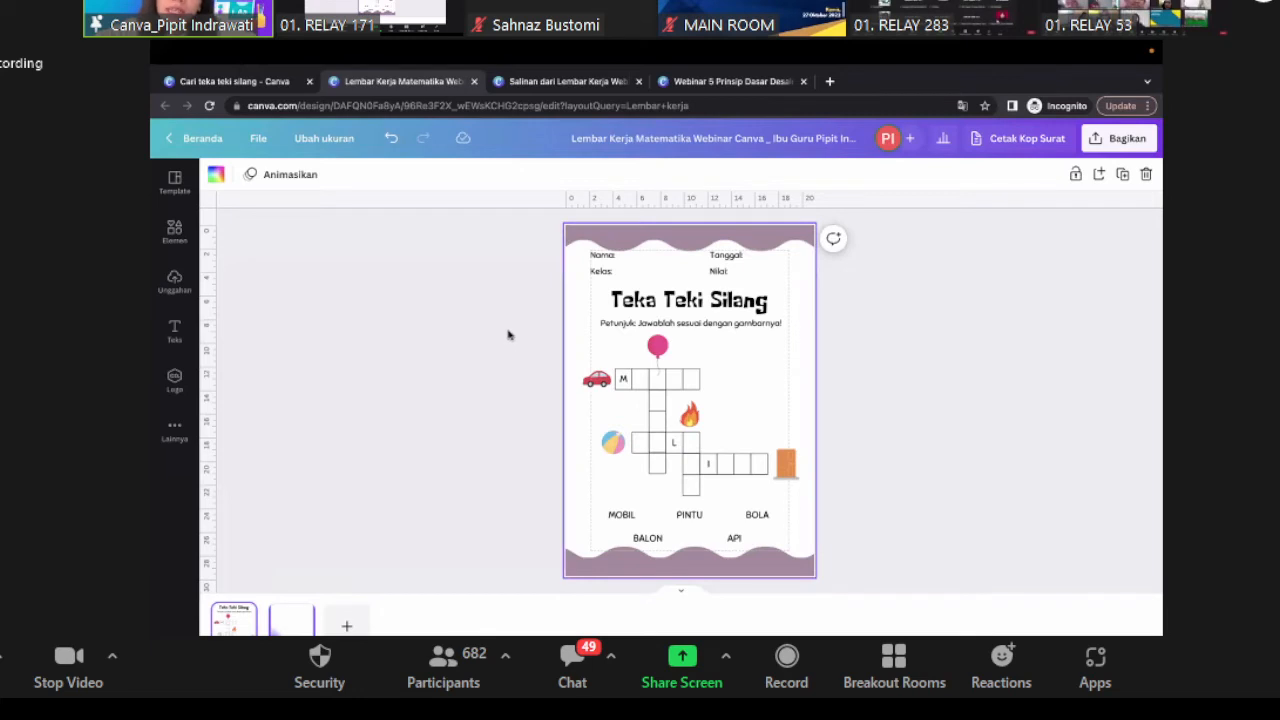
left_click_drag(515, 296, 856, 540)
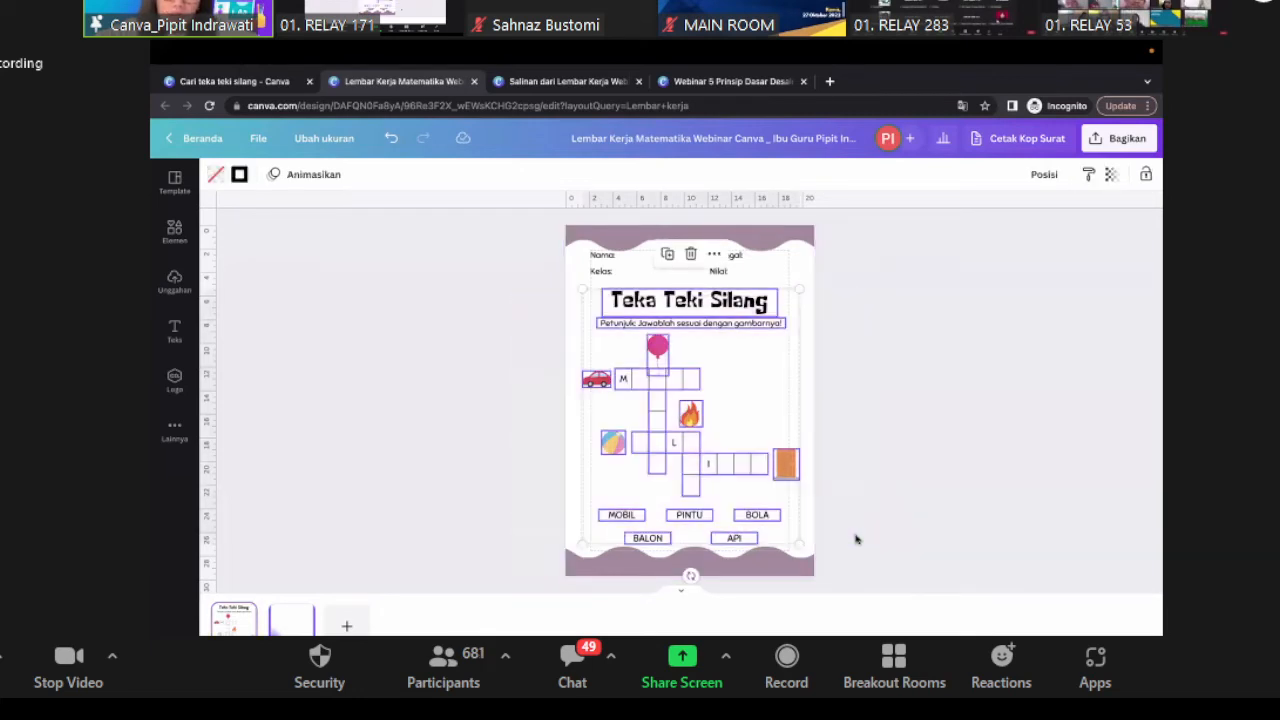
key("Delete")
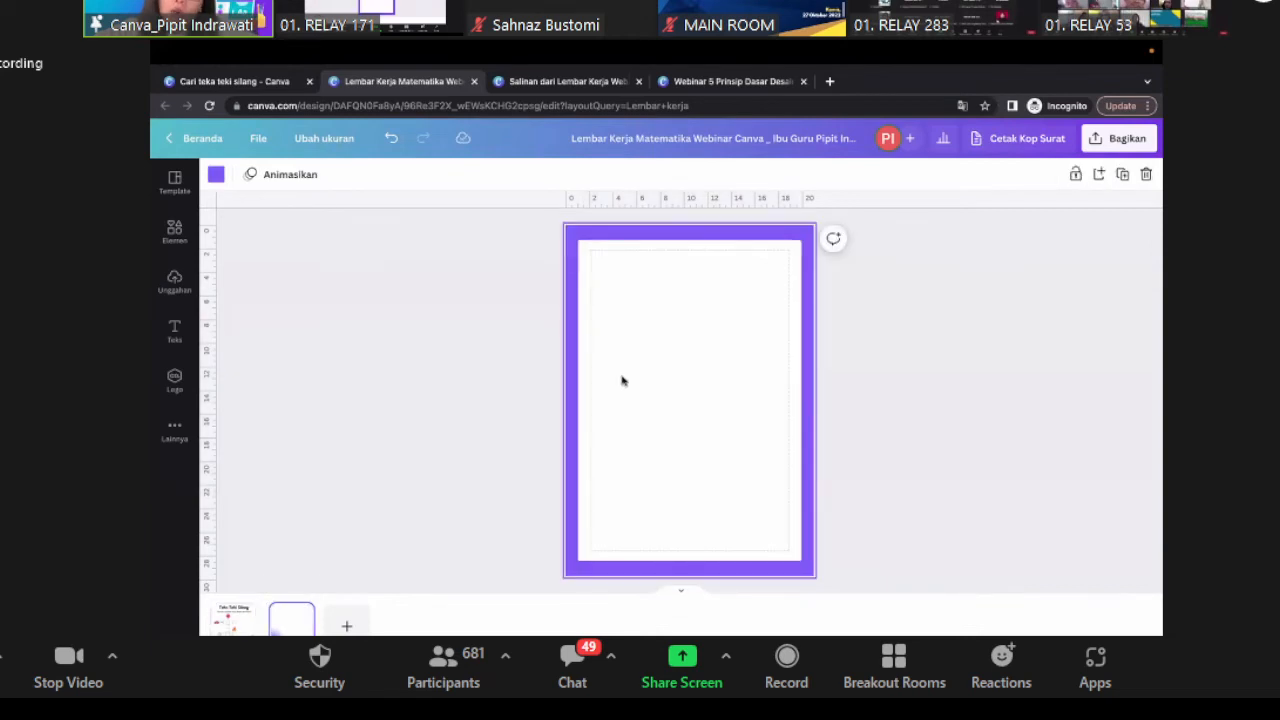
key("ctrl+z")
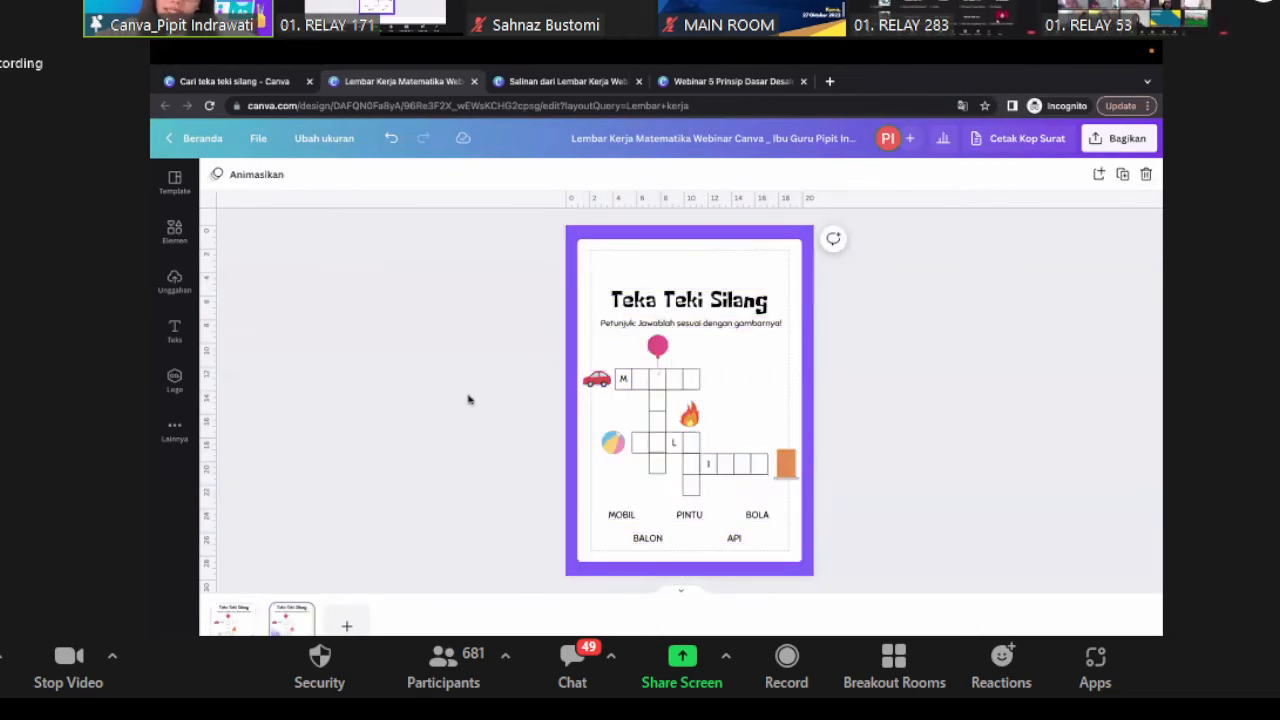
- Copy the Nama, Kelas, Tanggal and Nilai labels from the original crossword page onto the purple page
left_click(238, 616)
left_click_drag(514, 249, 748, 278)
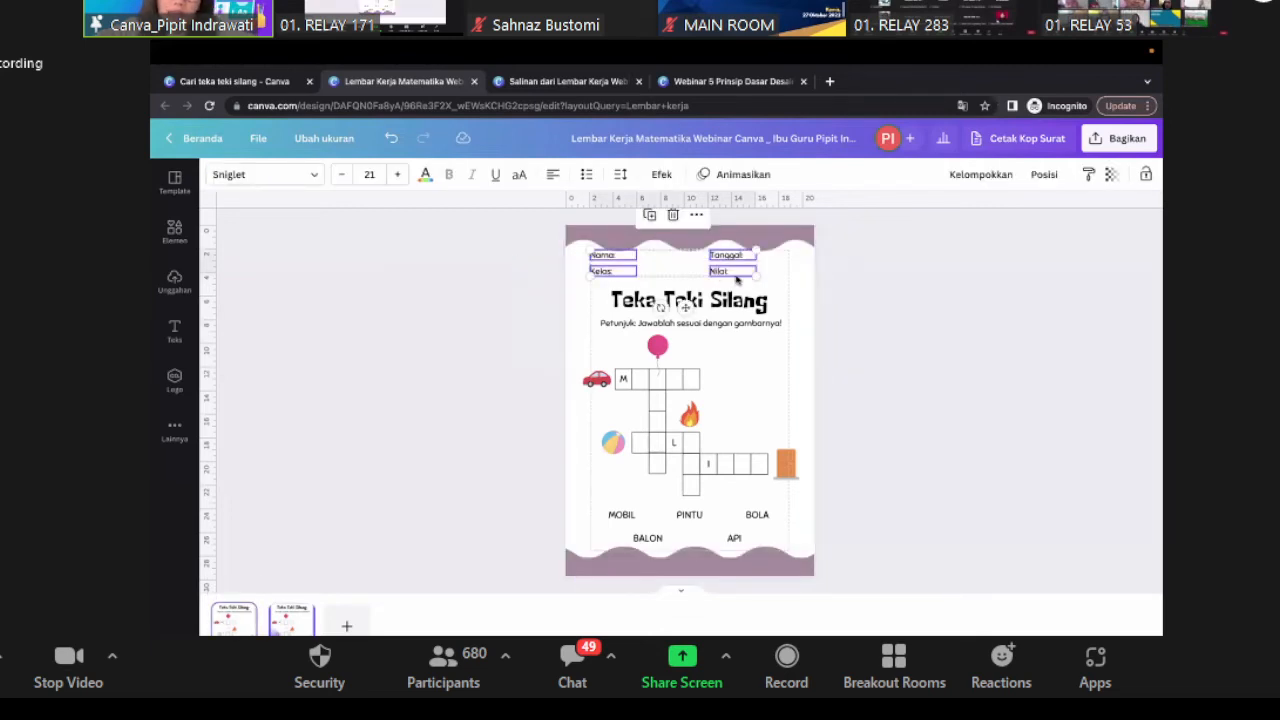
left_click(295, 617)
key("ctrl+v")
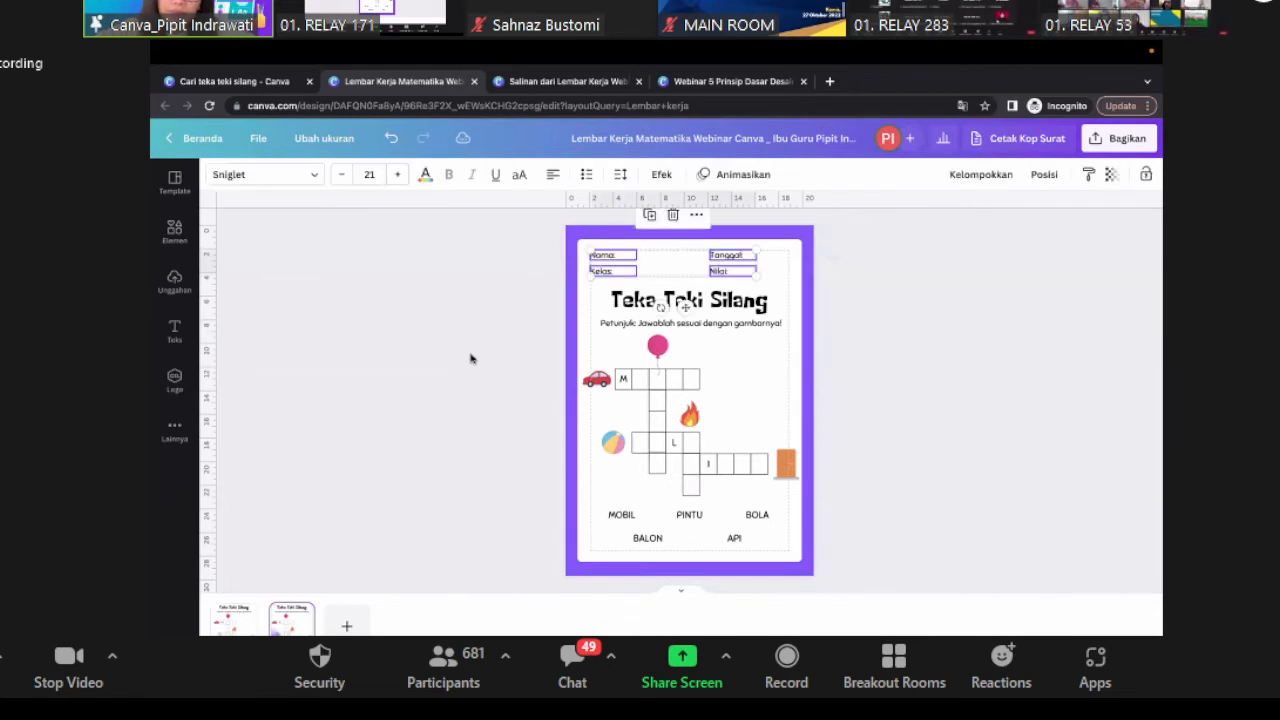
left_click(471, 358)
- Delete the original crossword page with the wavy borders
left_click(240, 625)
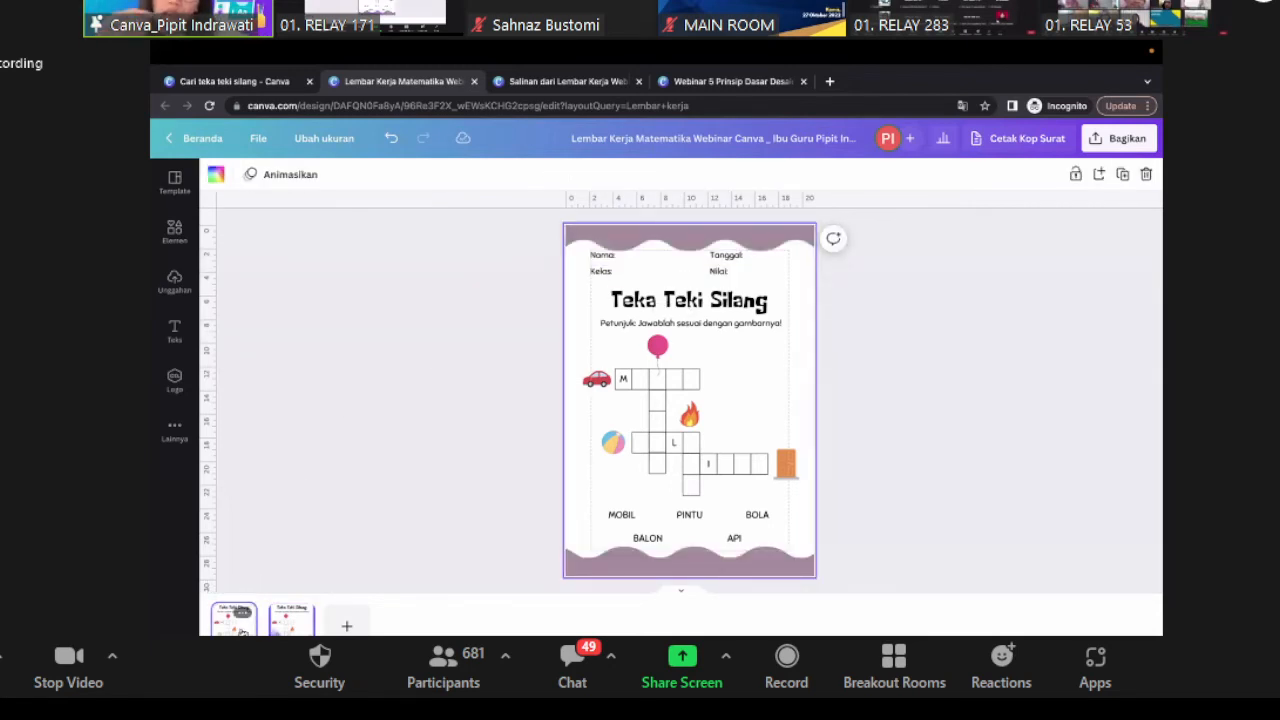
key("Delete")
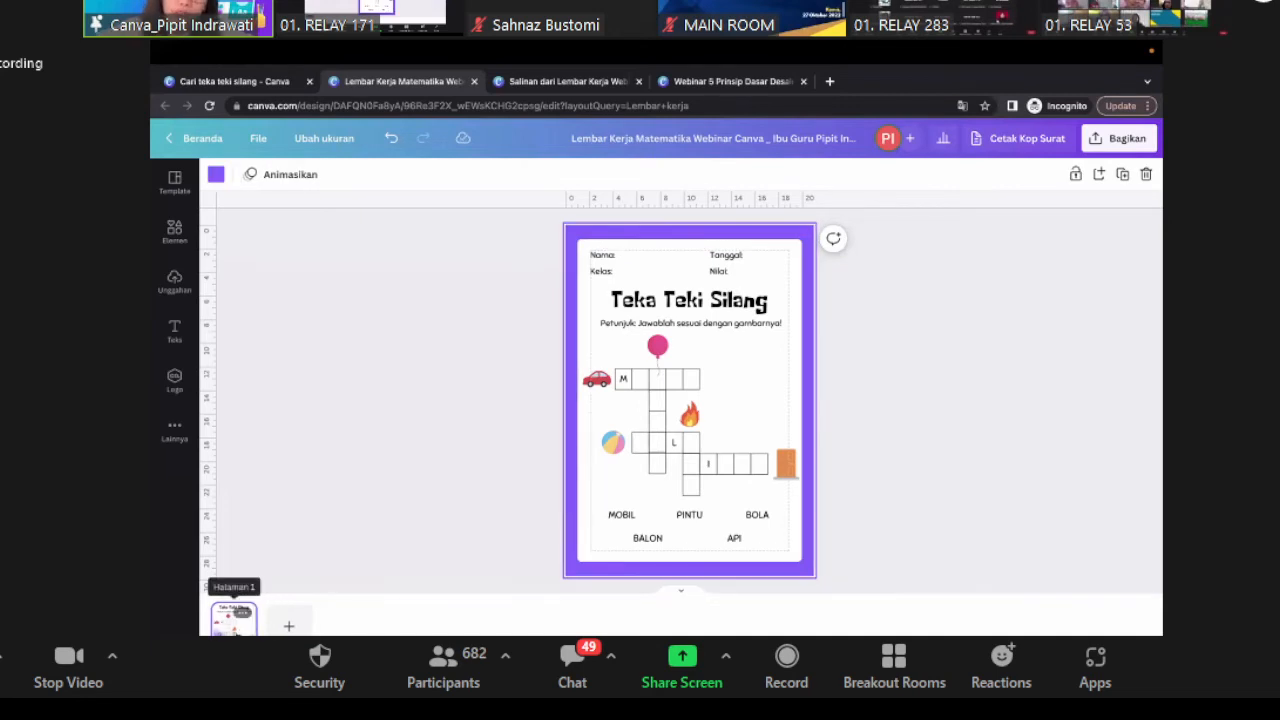
left_click(403, 436)
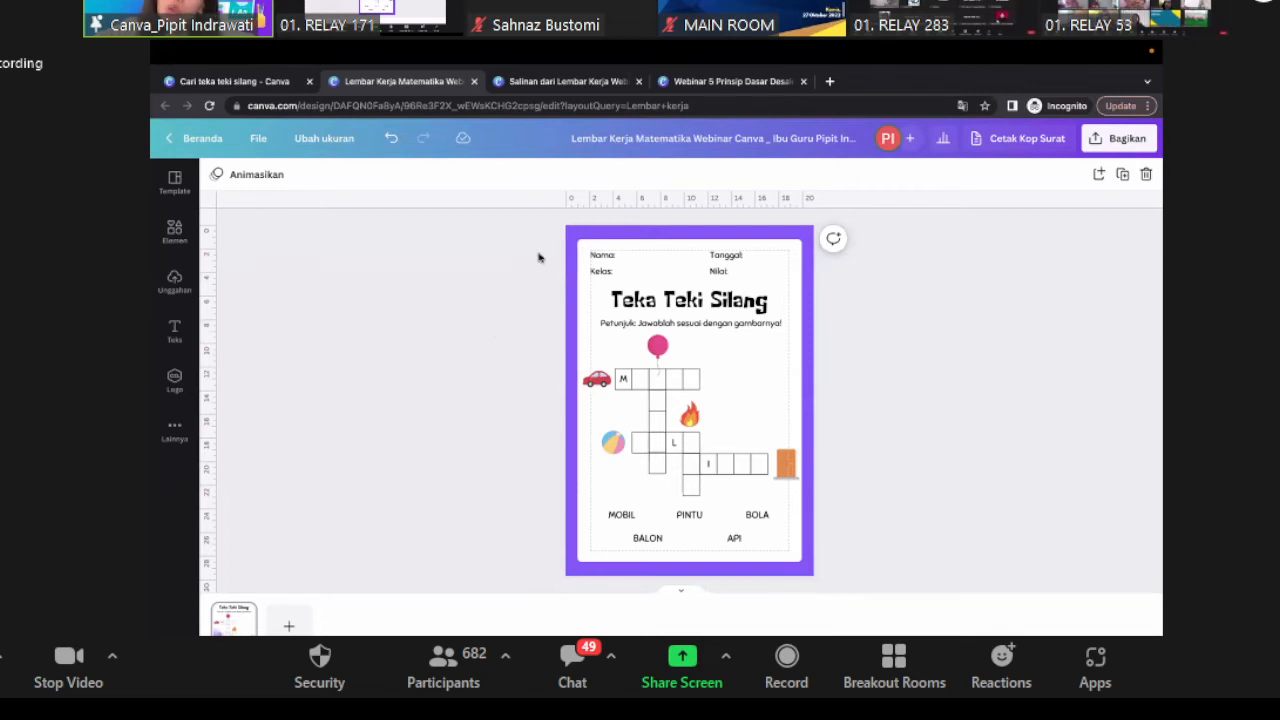
left_click_drag(530, 255, 818, 540)
left_click(500, 334)
left_click_drag(500, 264, 752, 314)
left_click(447, 389)
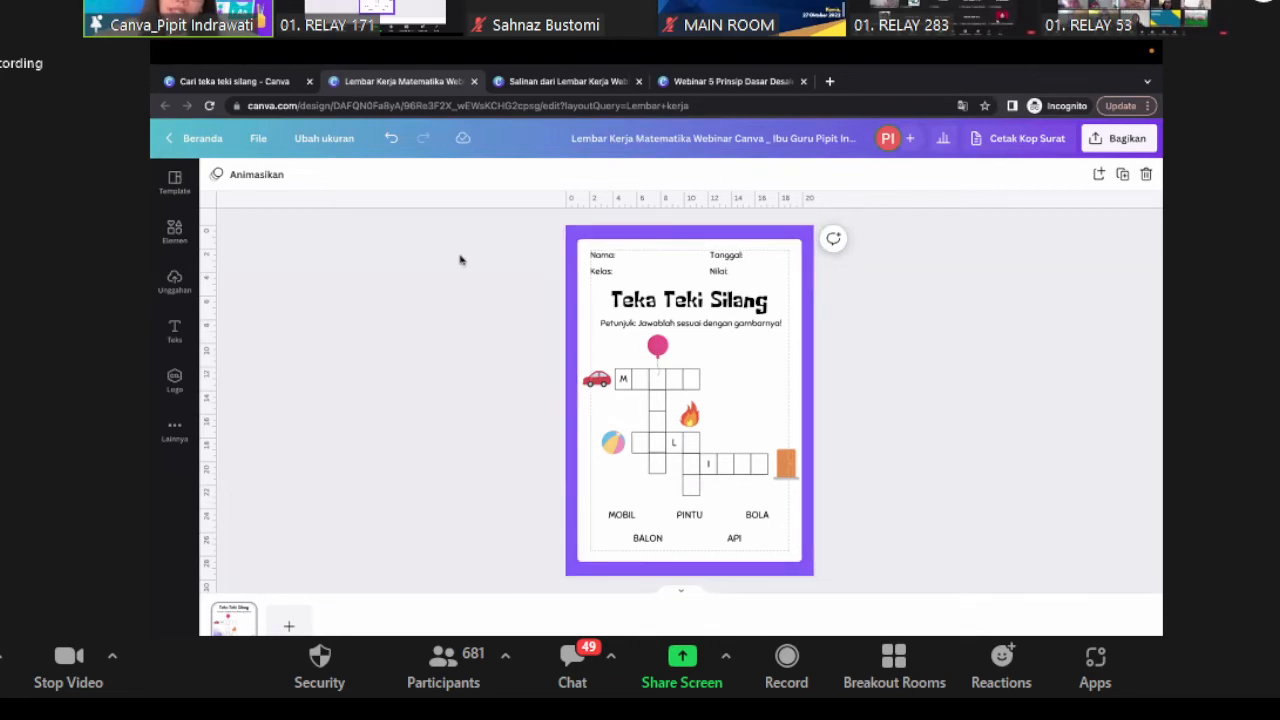
- Move all the crossword content together slightly lower on the page to free space above the Nama and Tanggal labels
left_click_drag(460, 260, 834, 548)
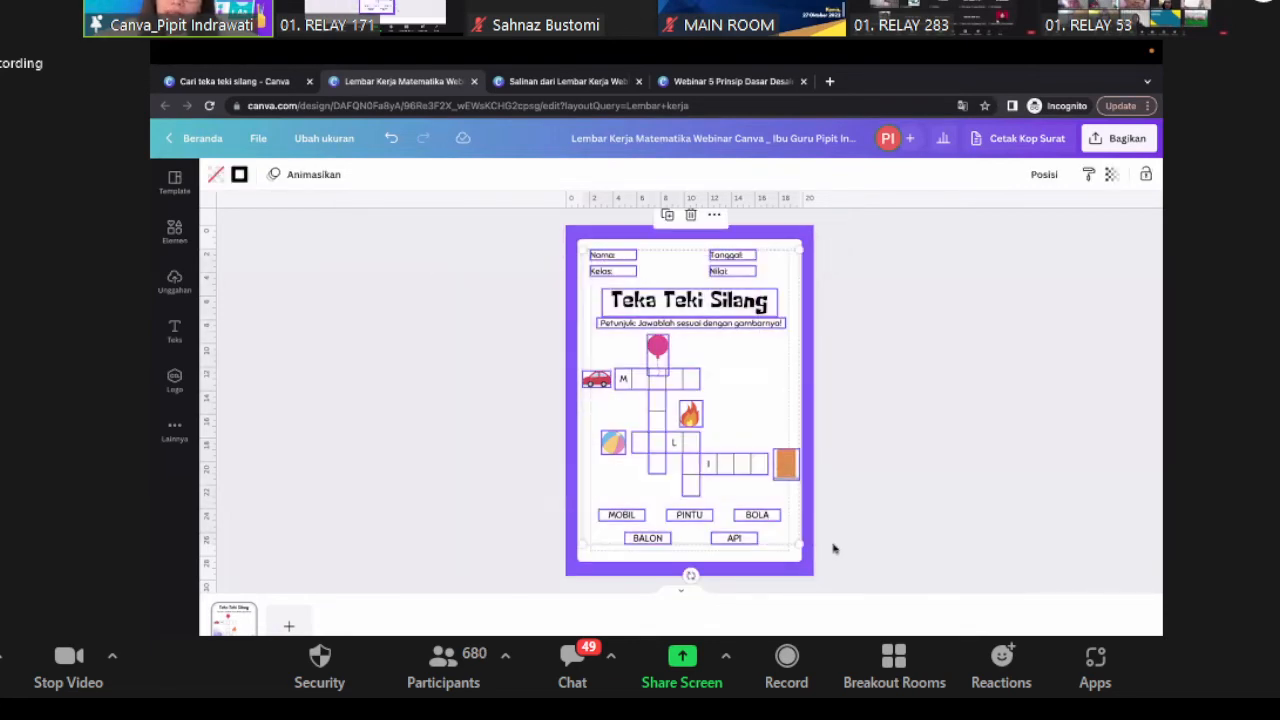
key("Down")
key("Down")
key("Down")
key("Down")
key("Down")
key("Down")
key("Down")
key("Down")
key("Down")
key("Down")
key("Up")
key("Up")
key("Up")
key("Up")
key("Up")
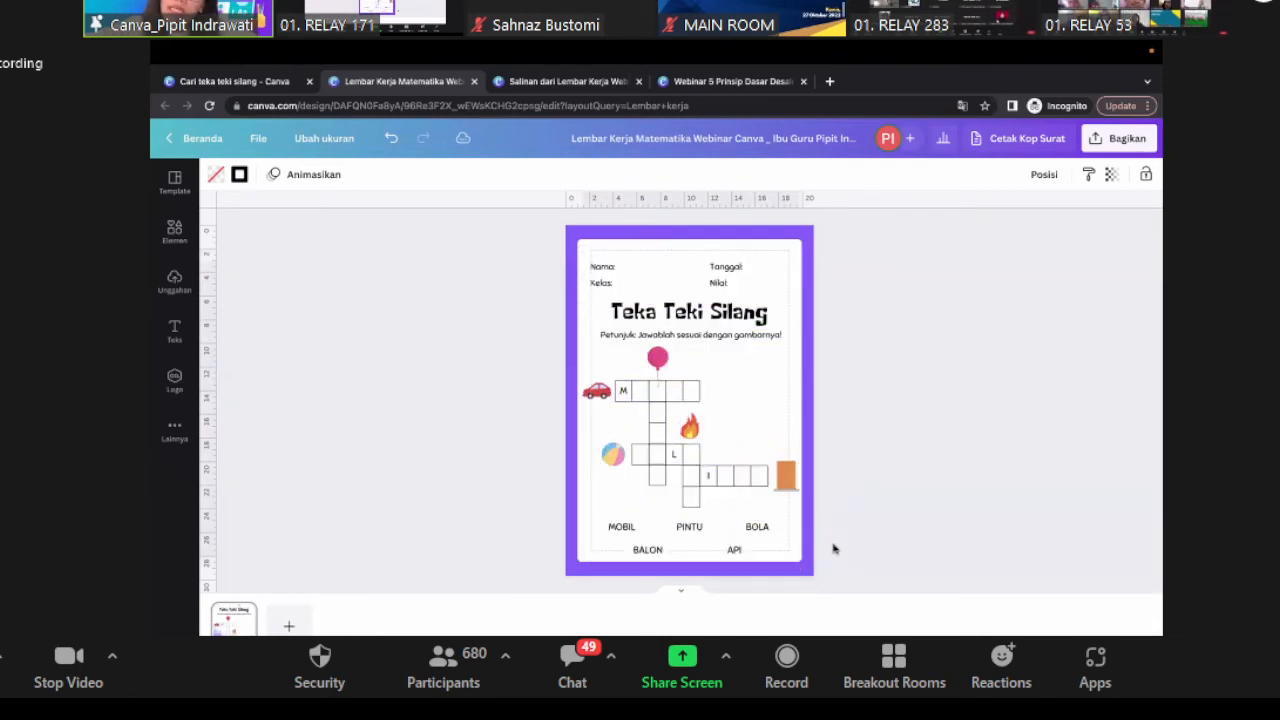
left_click(880, 519)
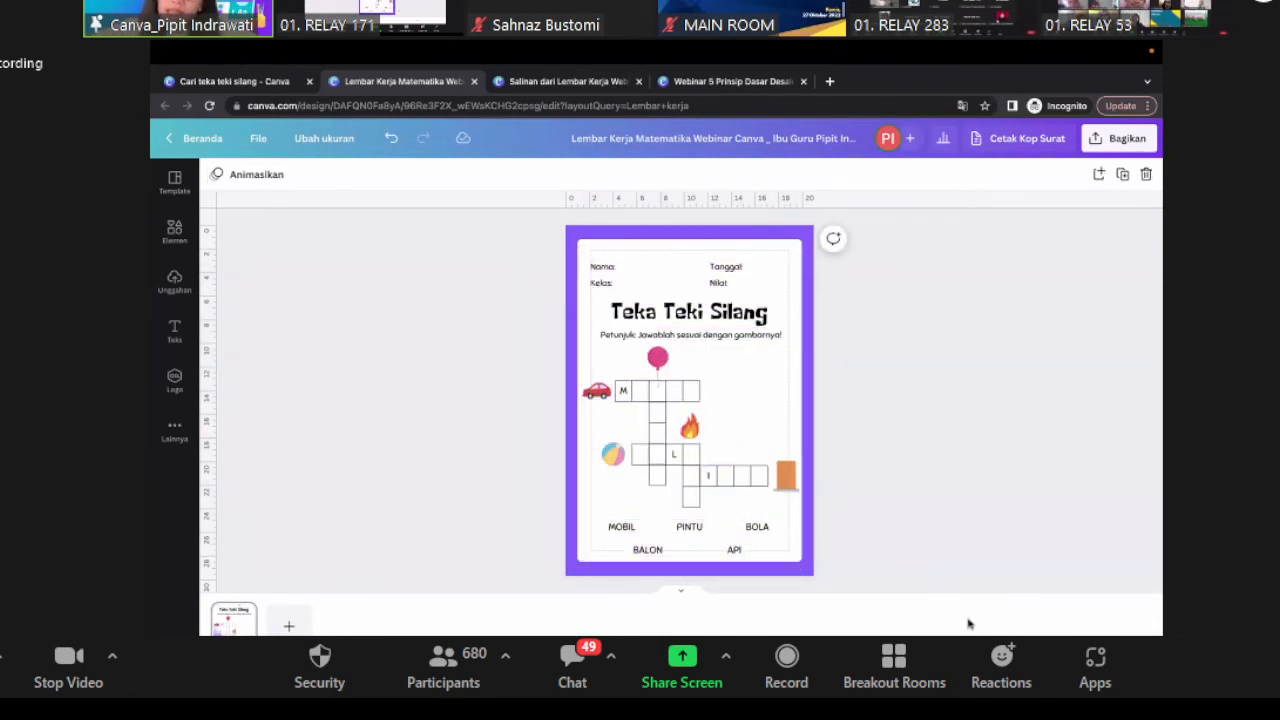
- Duplicate the Tanggal label and place the copy above the Nama label
scroll(894, 449, "up", 5)
scroll(896, 449, "up", 4)
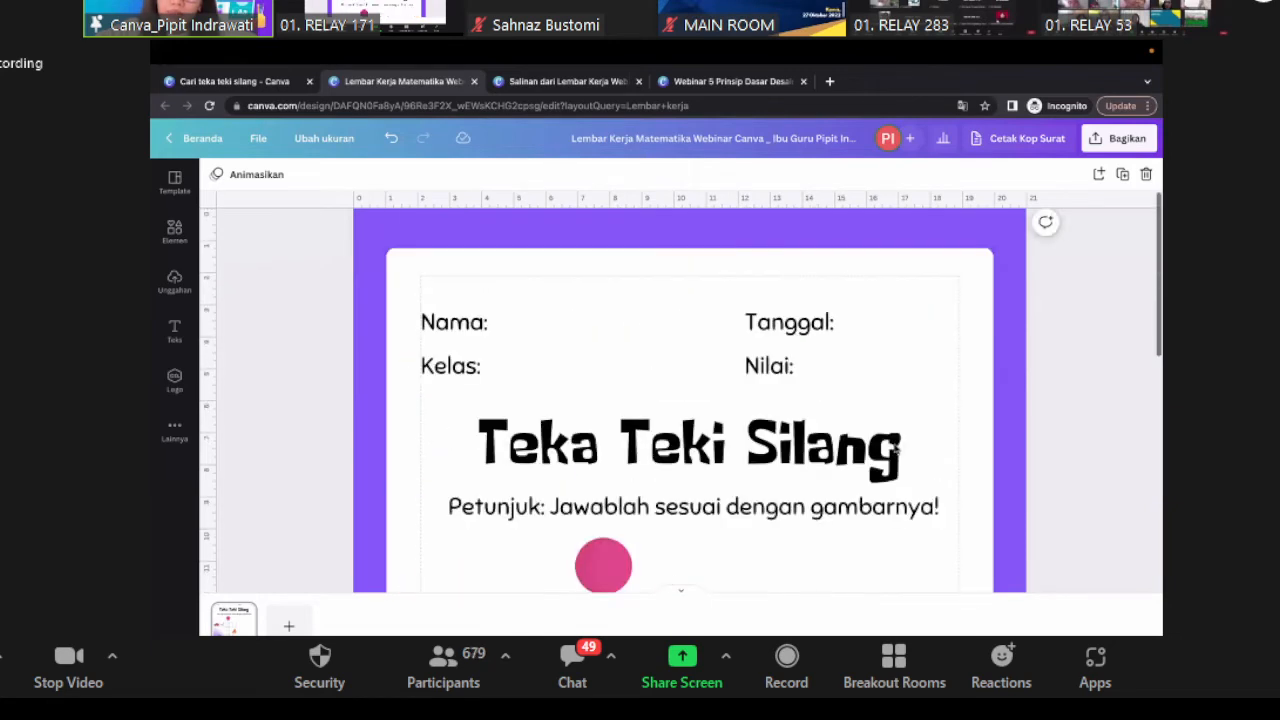
left_click(801, 319)
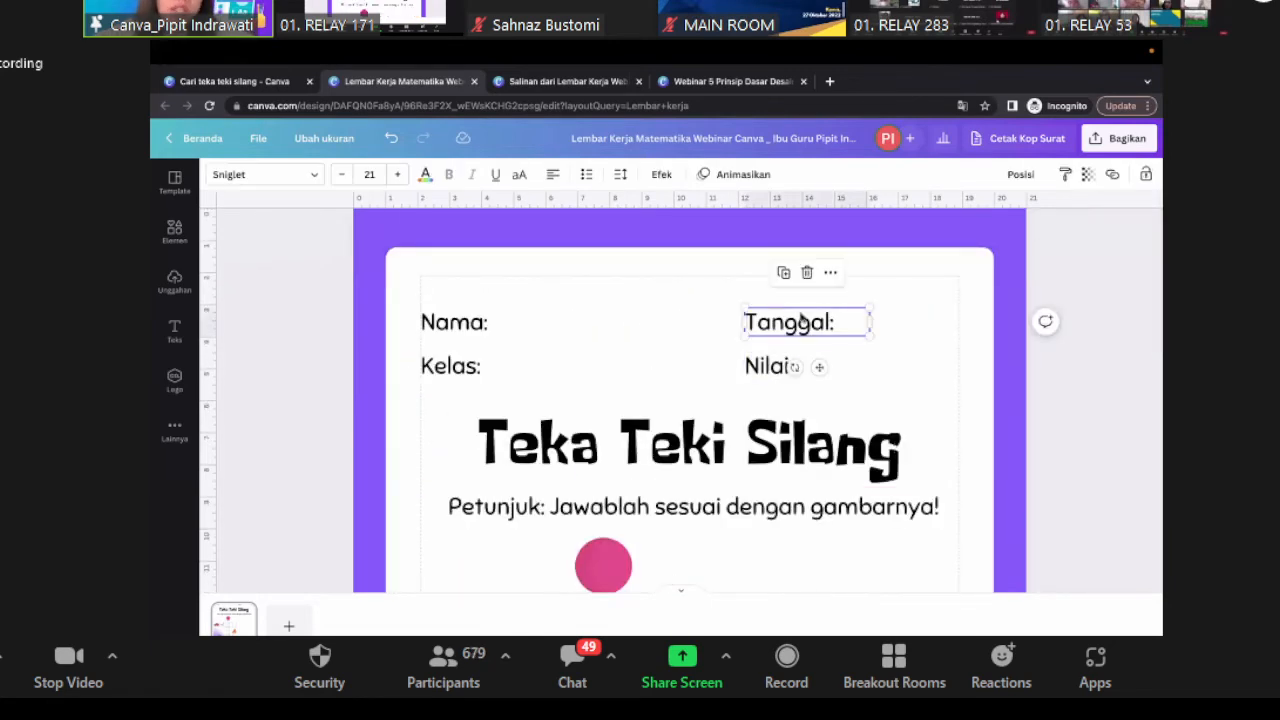
key("ctrl+d")
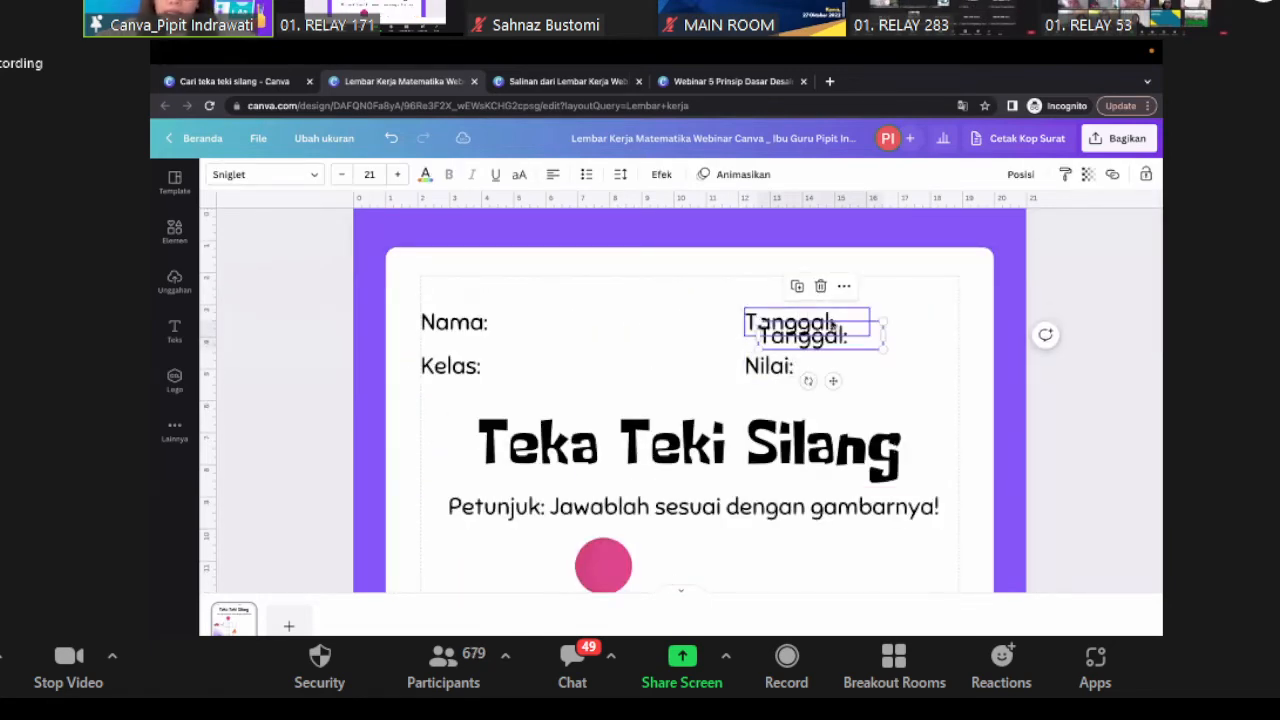
left_click_drag(835, 334, 489, 262)
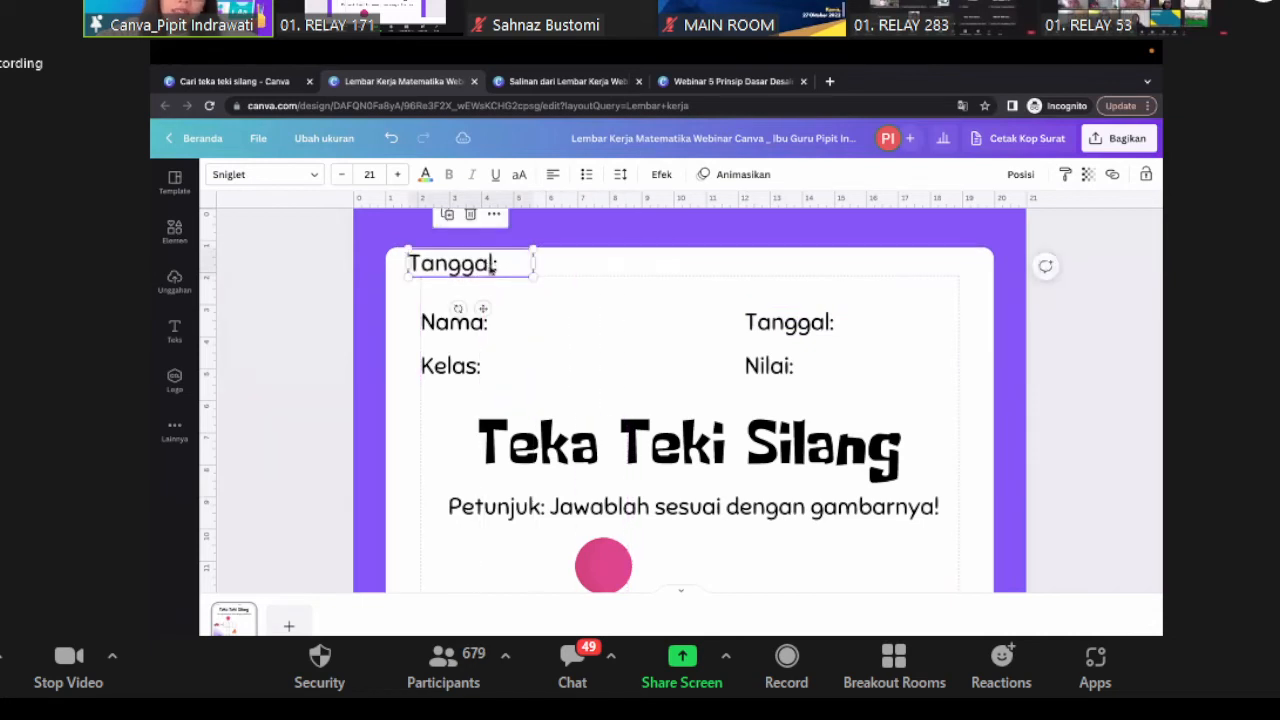
- Replace the copied label's text with "SMAN 28 Jakarta" and widen its text box to fit on one line
double_click(489, 262)
type("SMAN ")
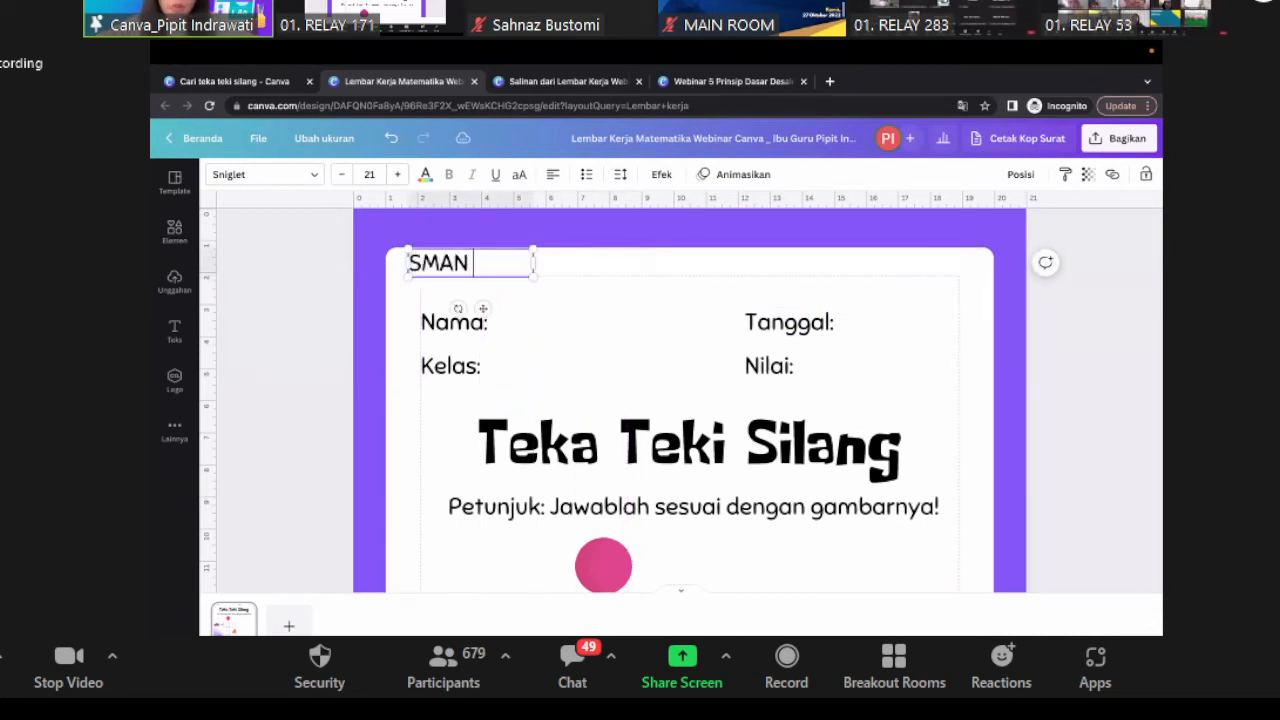
type("28")
key("Return")
type("Jak")
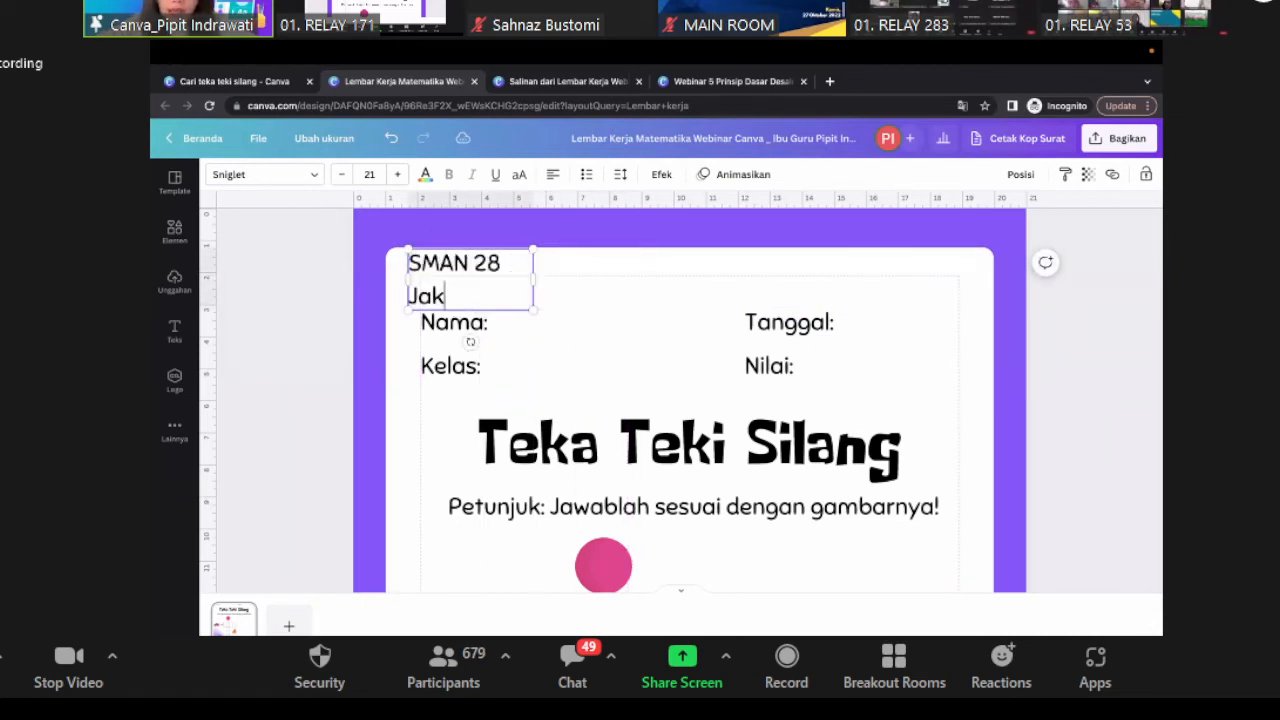
type("rtarta")
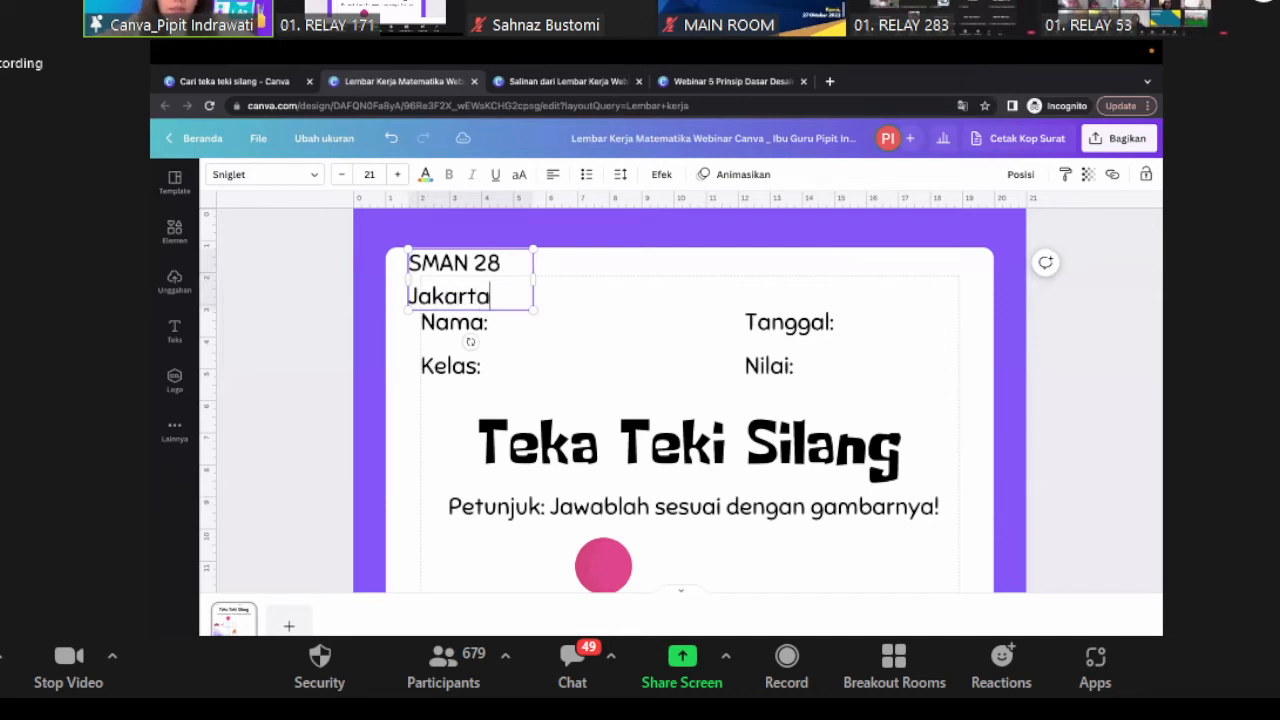
left_click_drag(533, 278, 593, 263)
left_click(626, 322)
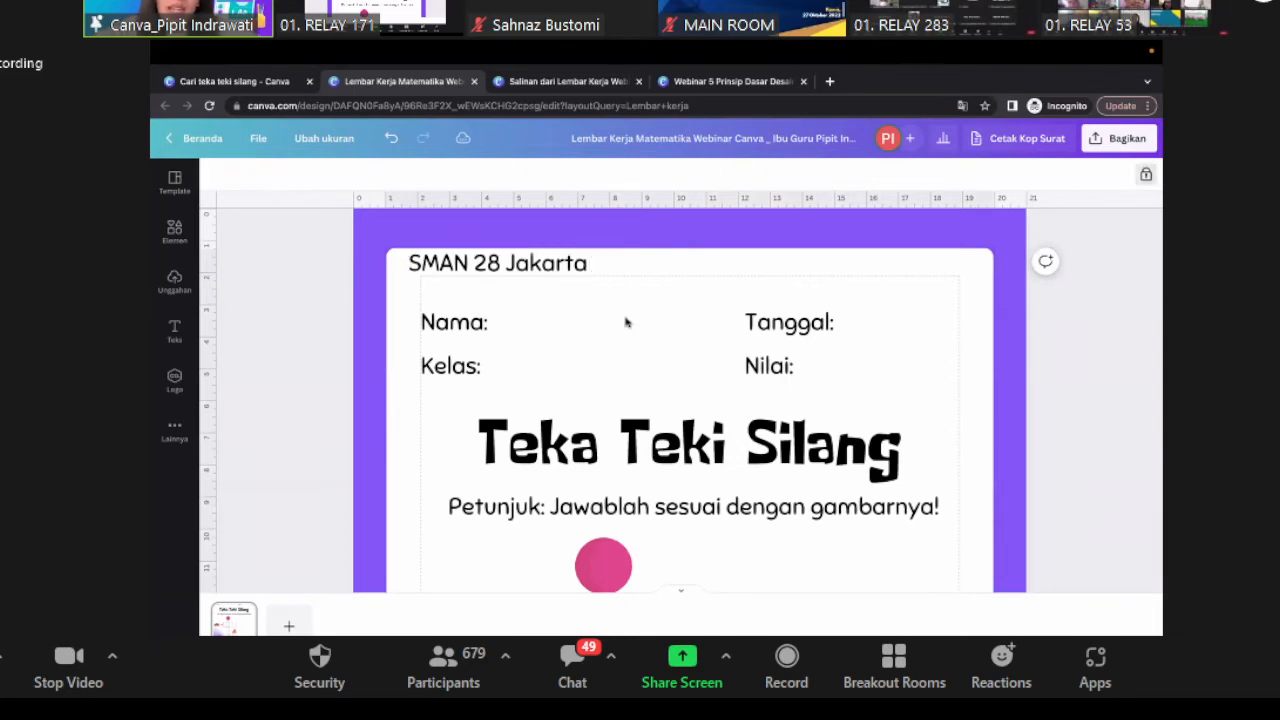
- Fit the whole page in view and move the "SMAN 28 Jakarta" label inside the margin guides, in line with the Nama label
left_click(546, 270)
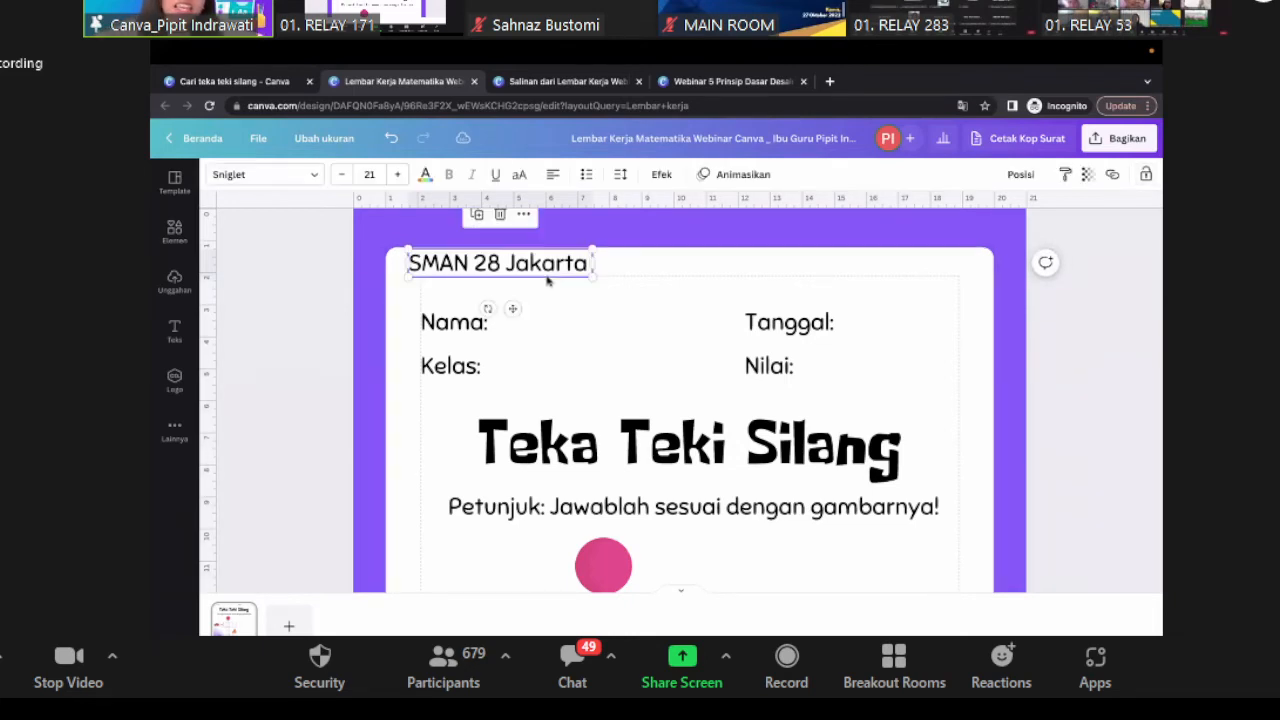
left_click(880, 625)
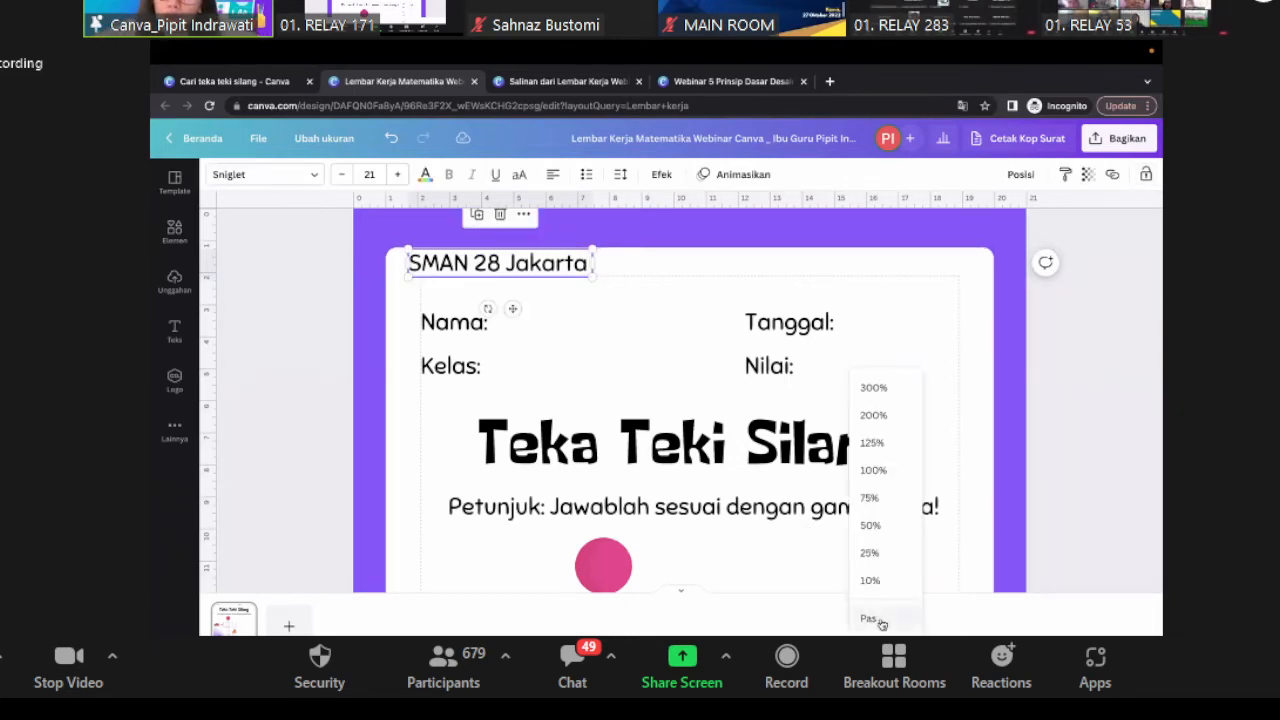
left_click(883, 614)
left_click(735, 267)
left_click(886, 354)
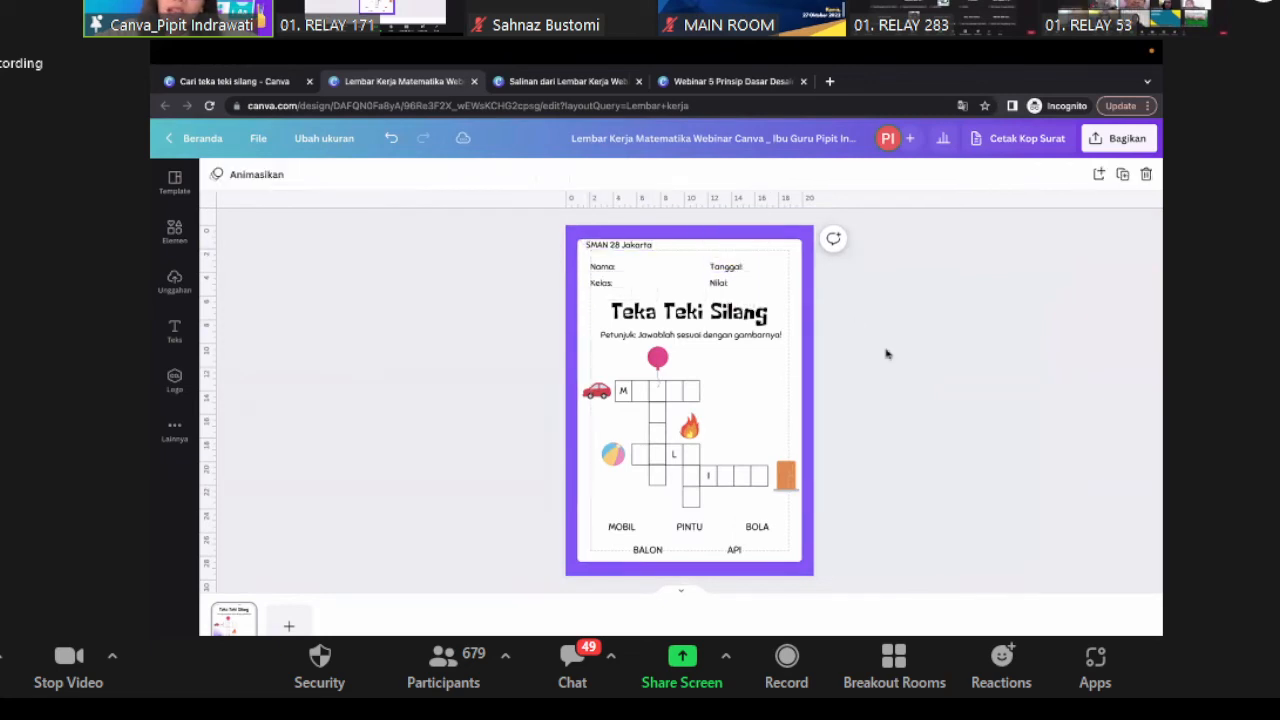
left_click_drag(651, 246, 657, 251)
left_click(483, 256)
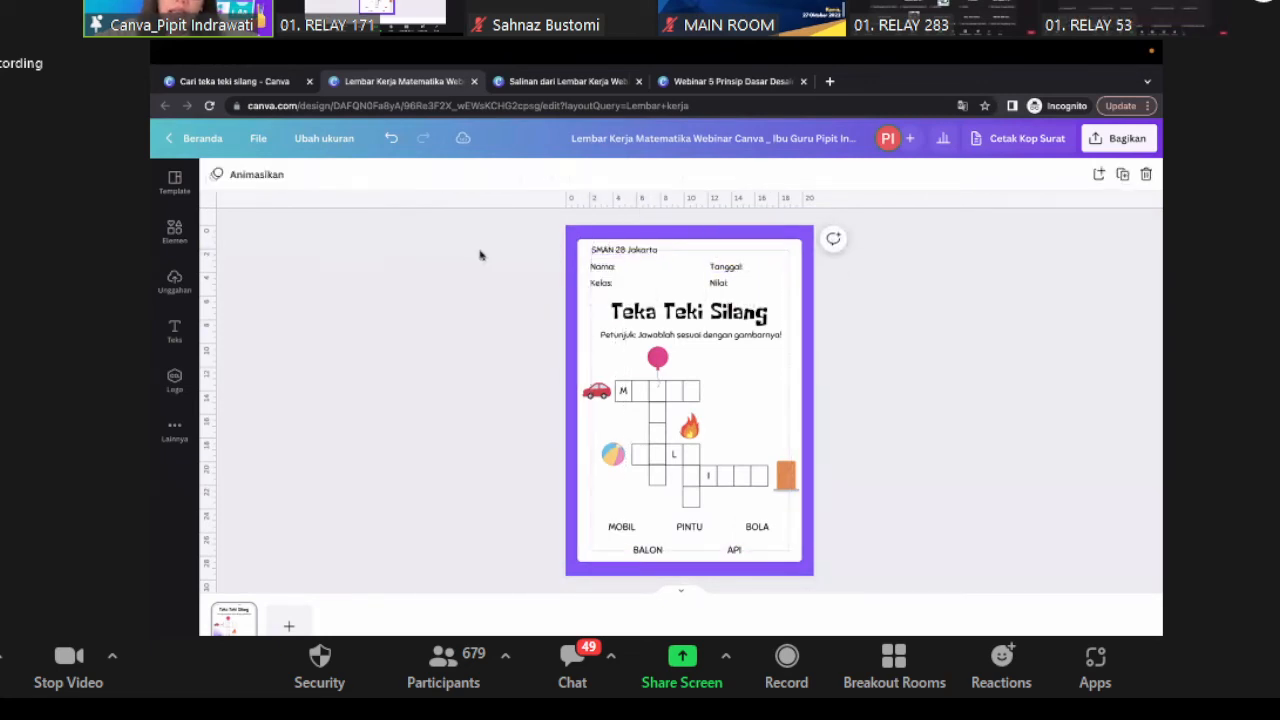
- Reduce the font size of the "SMAN 28 Jakarta" label to 12
left_click(603, 250)
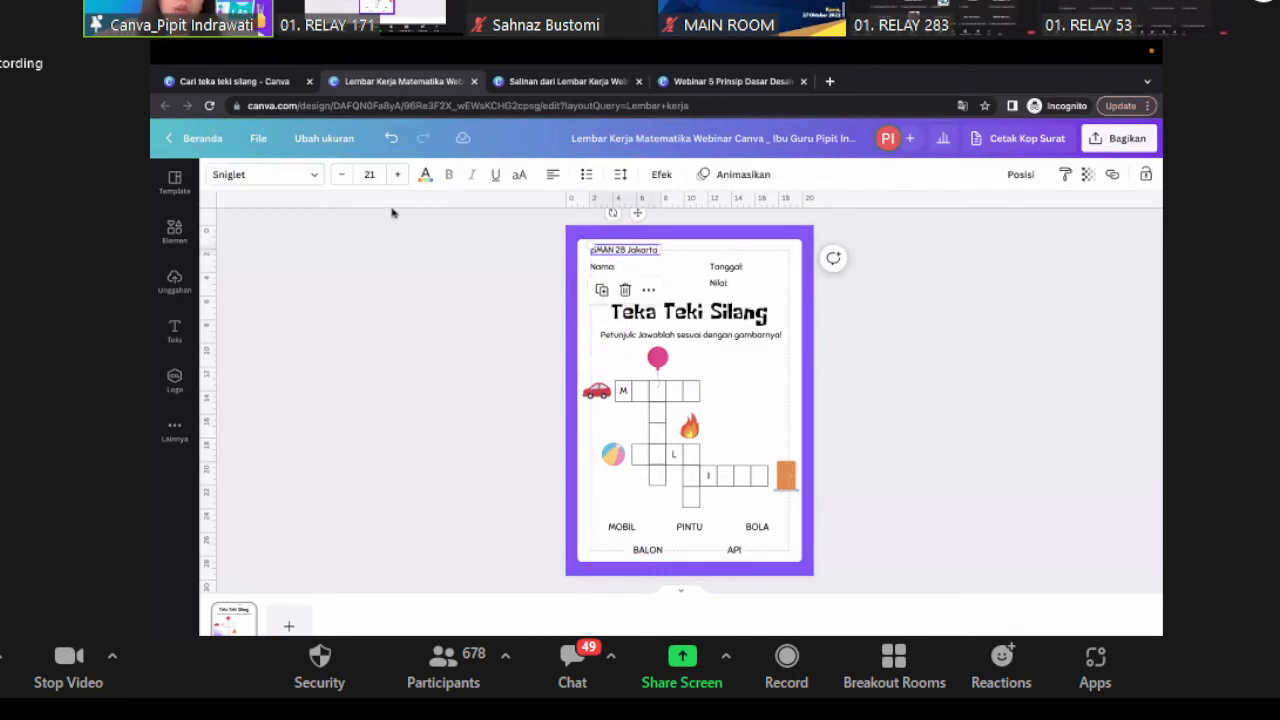
left_click(339, 180)
left_click(339, 180)
left_click(339, 180)
left_click(339, 180)
left_click(339, 180)
left_click(339, 180)
left_click(339, 180)
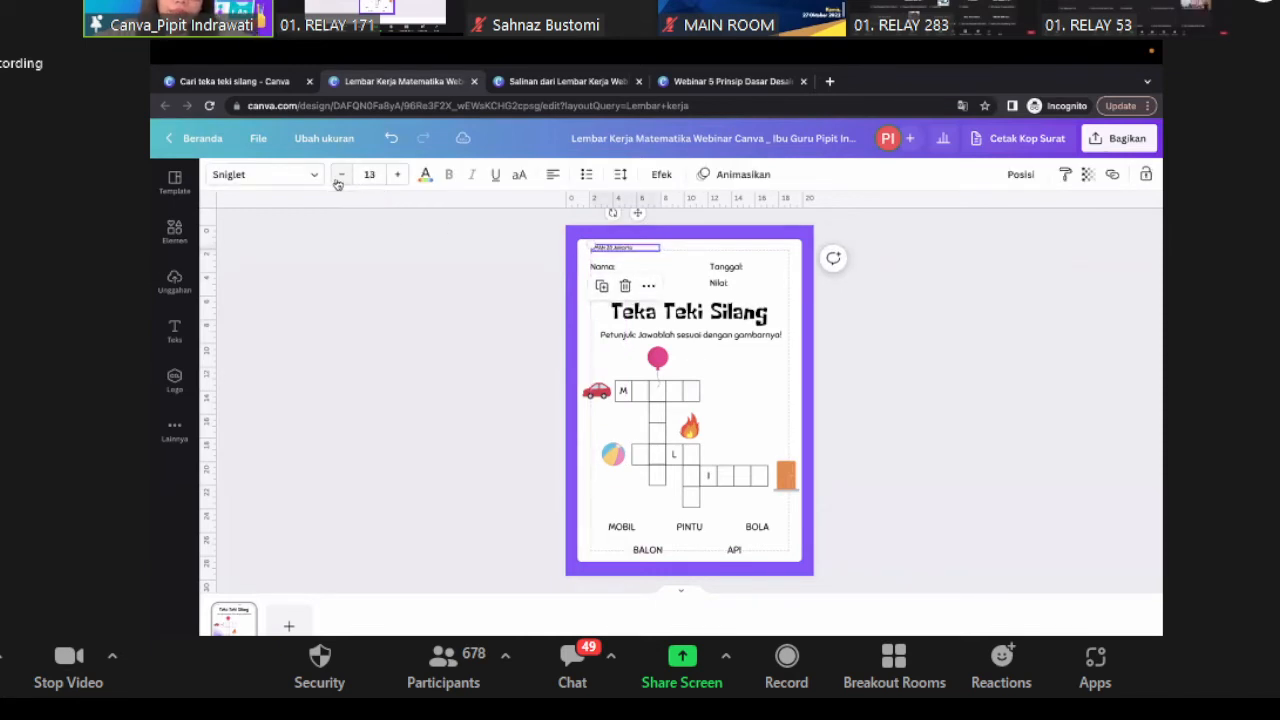
left_click(339, 180)
left_click(339, 180)
left_click(339, 180)
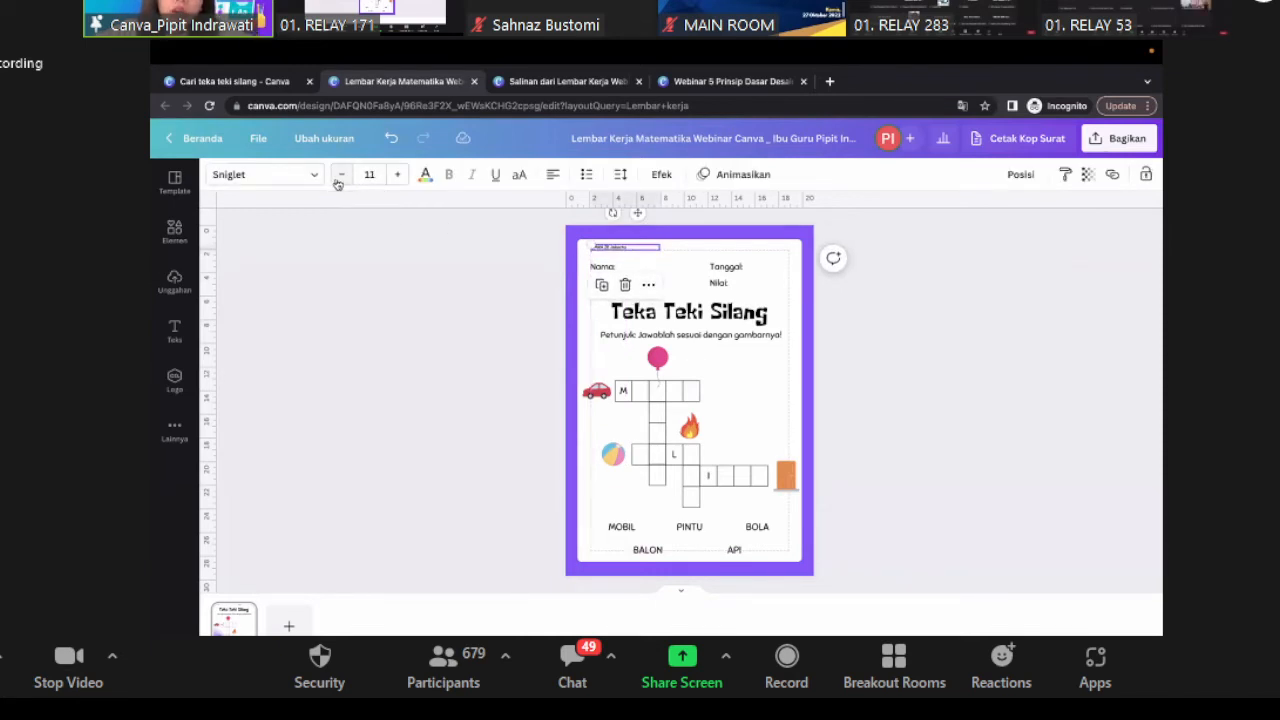
left_click(396, 175)
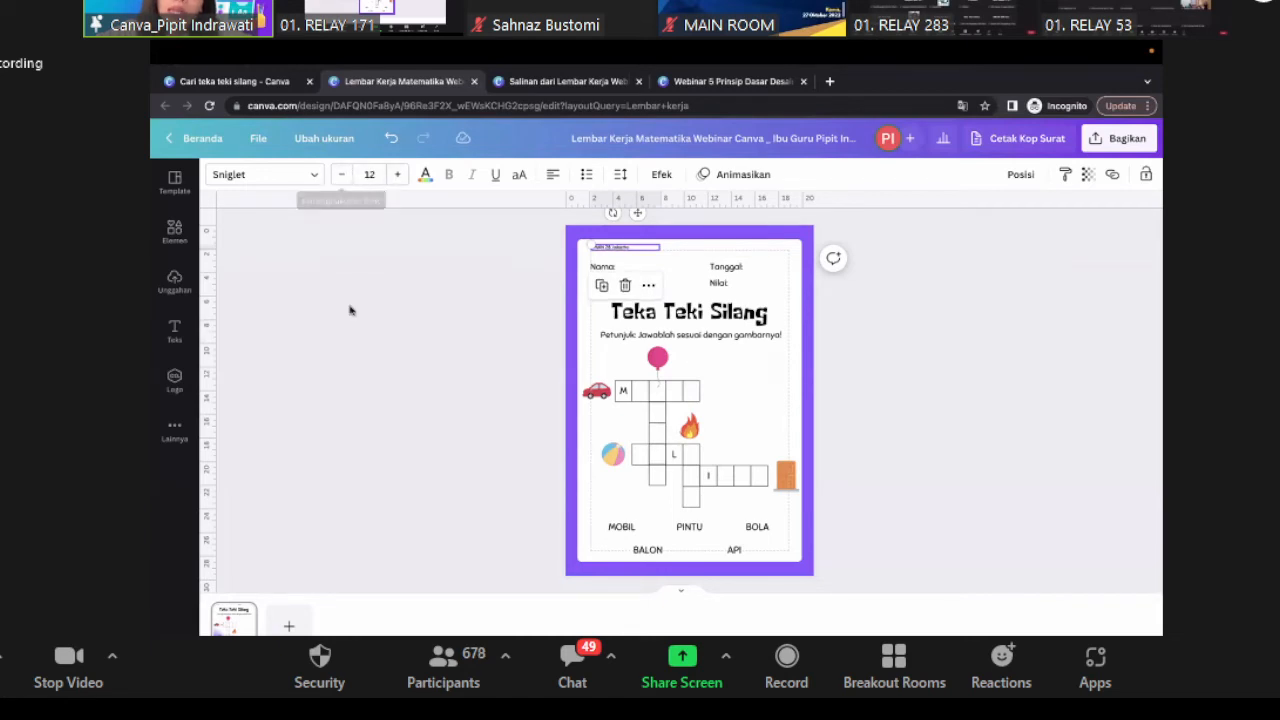
left_click(350, 306)
left_click(610, 247)
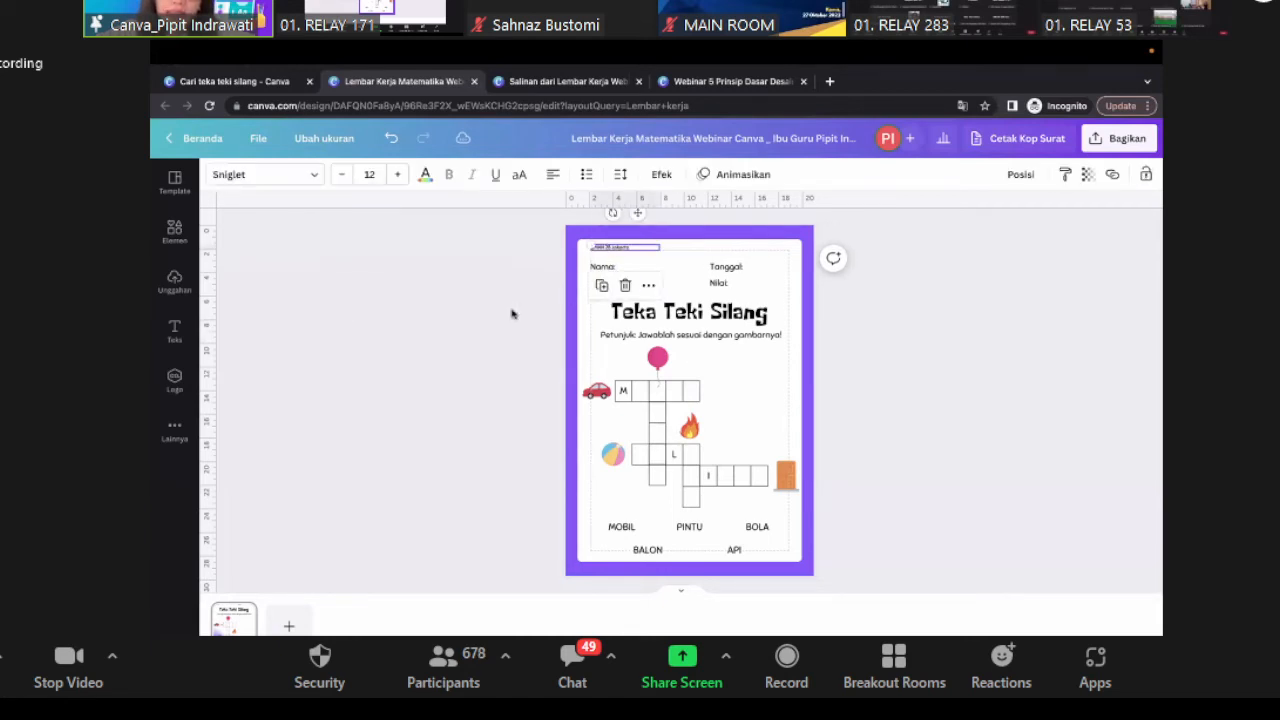
- Narrow the "SMAN 28 Jakarta" label's text box so that it closely fits its text
left_click(464, 342)
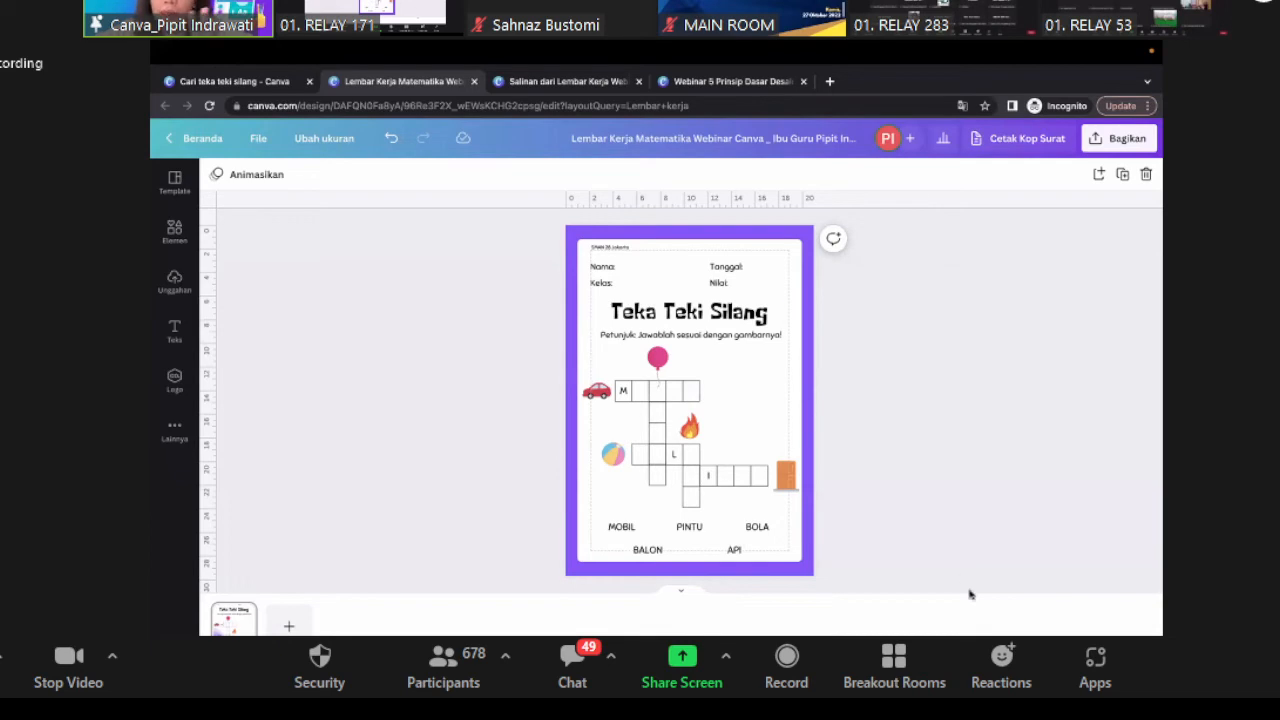
key("super+0")
scroll(796, 394, "up", 3)
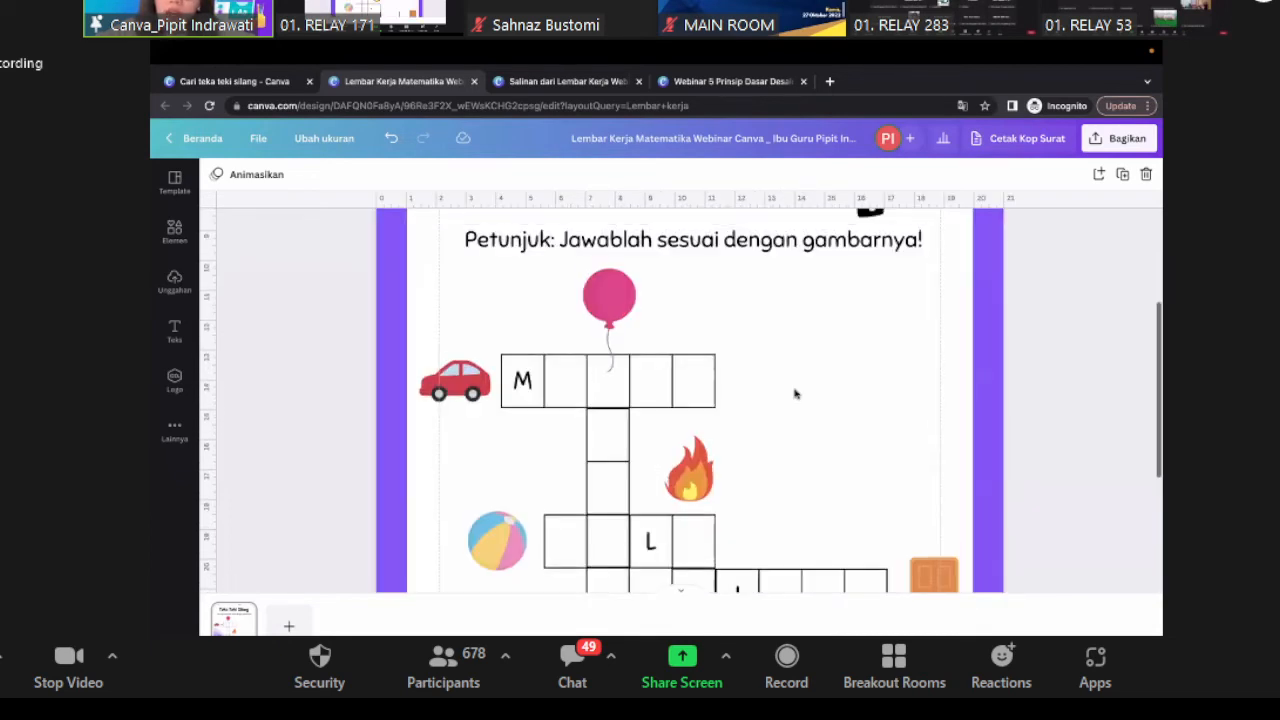
left_click(530, 265)
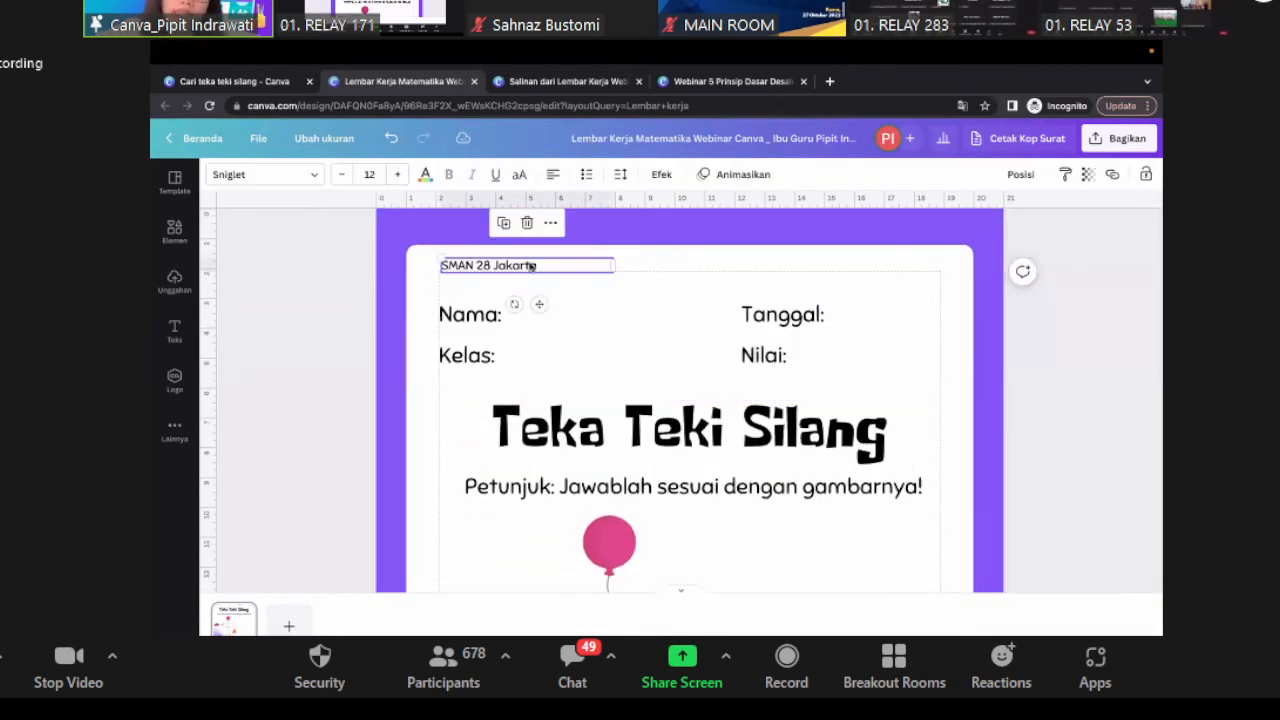
left_click_drag(617, 265, 545, 266)
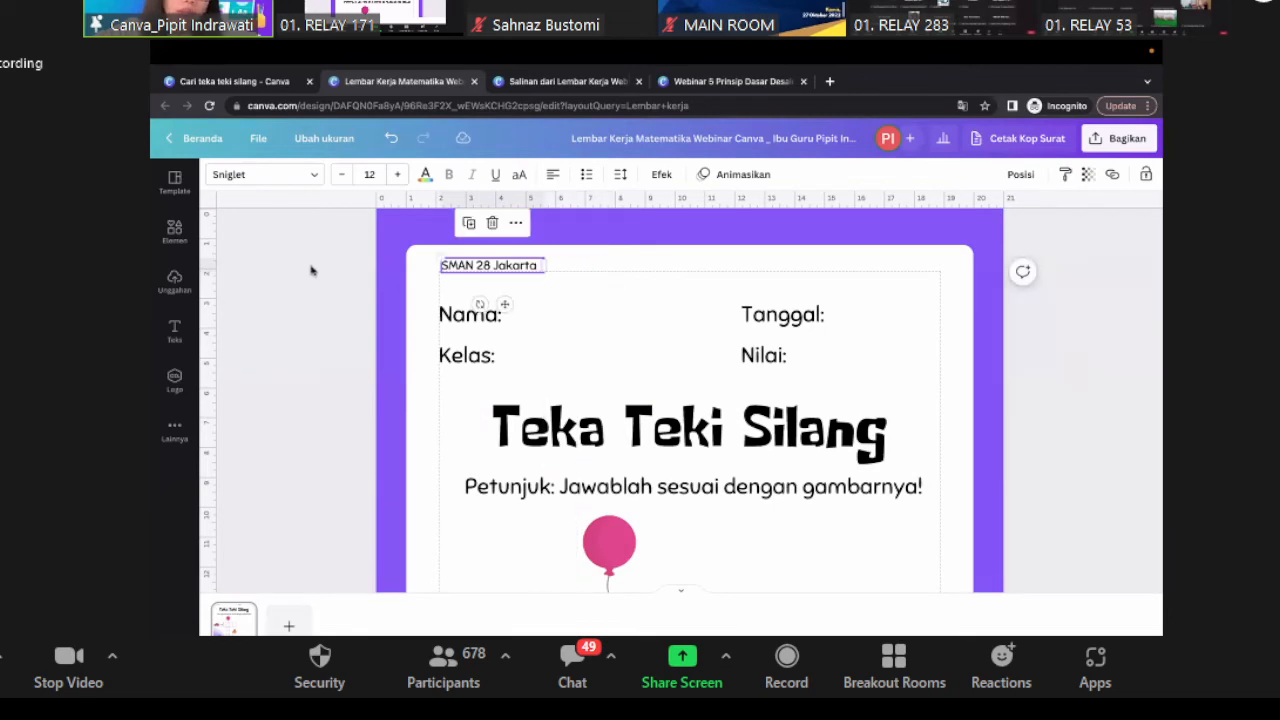
- Add a circle shape to the worksheet and shrink it to about 1 cm across as a logo placeholder
left_click(175, 280)
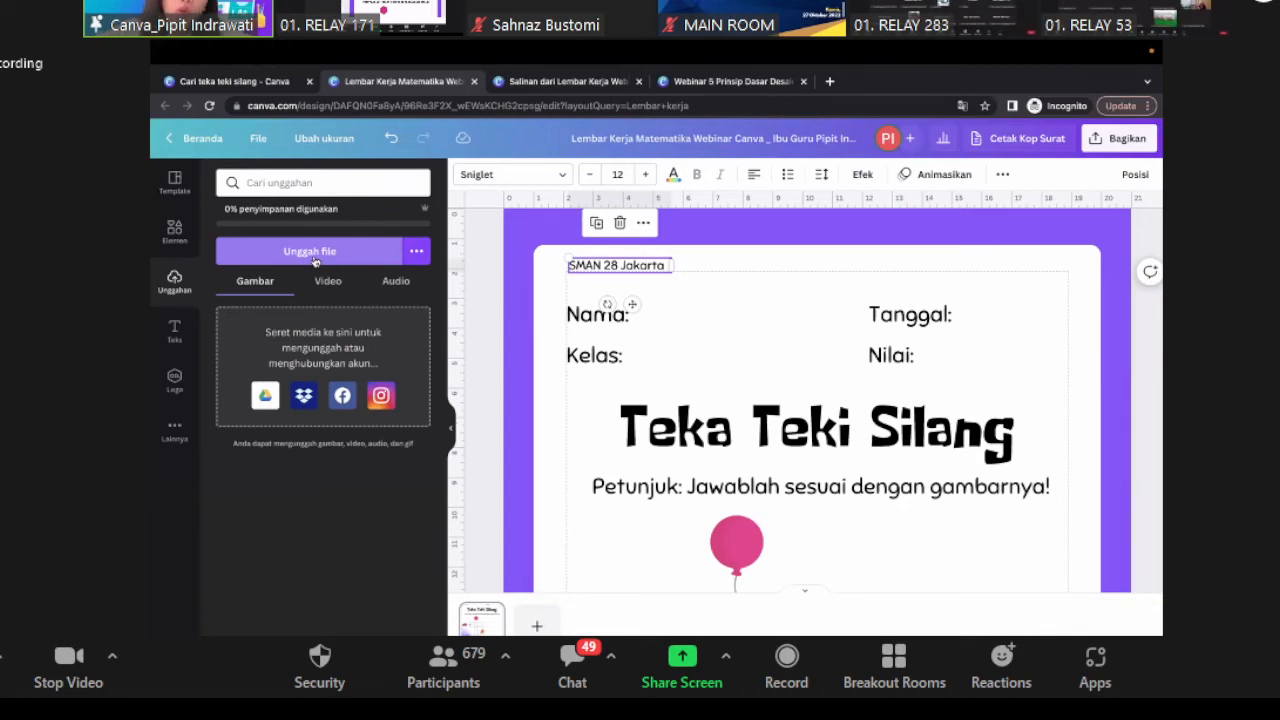
left_click(175, 230)
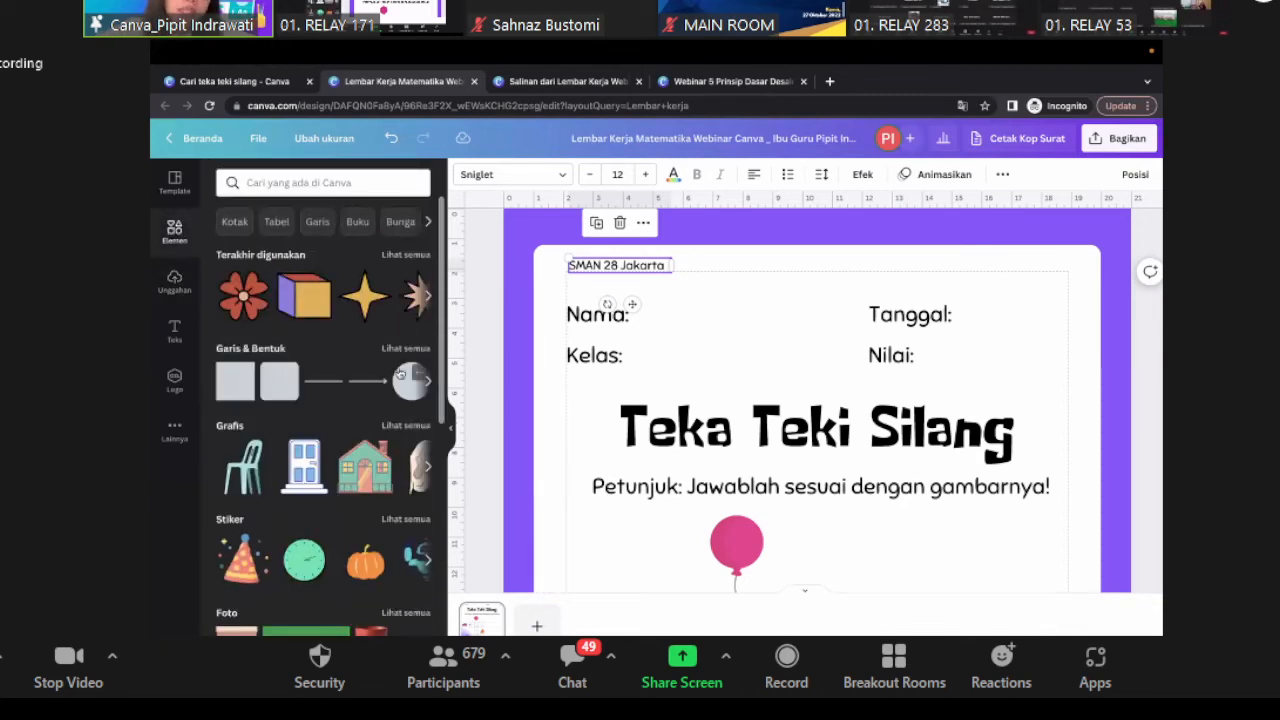
left_click(404, 392)
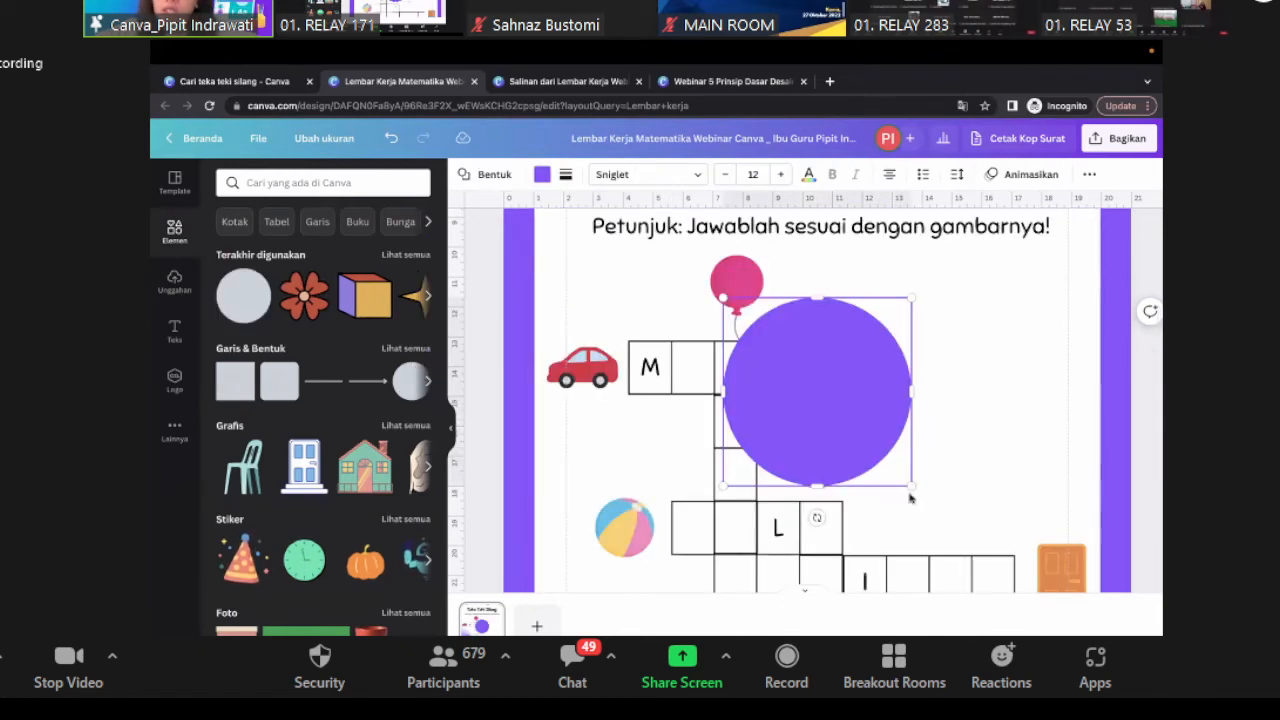
left_click_drag(910, 484, 754, 327)
left_click(863, 311)
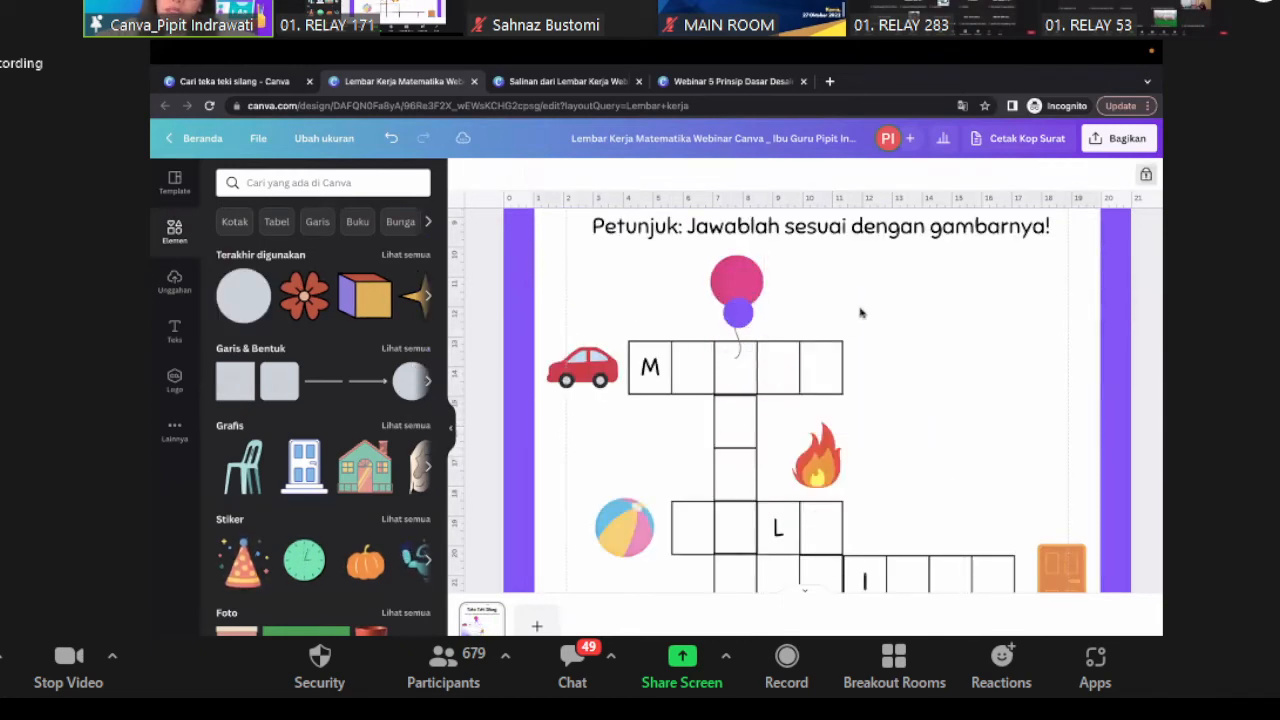
- Place the purple circle at the left margin beside the "SMAN 28 Jakarta" label, with the label directly to its right
scroll(862, 312, "up", 3)
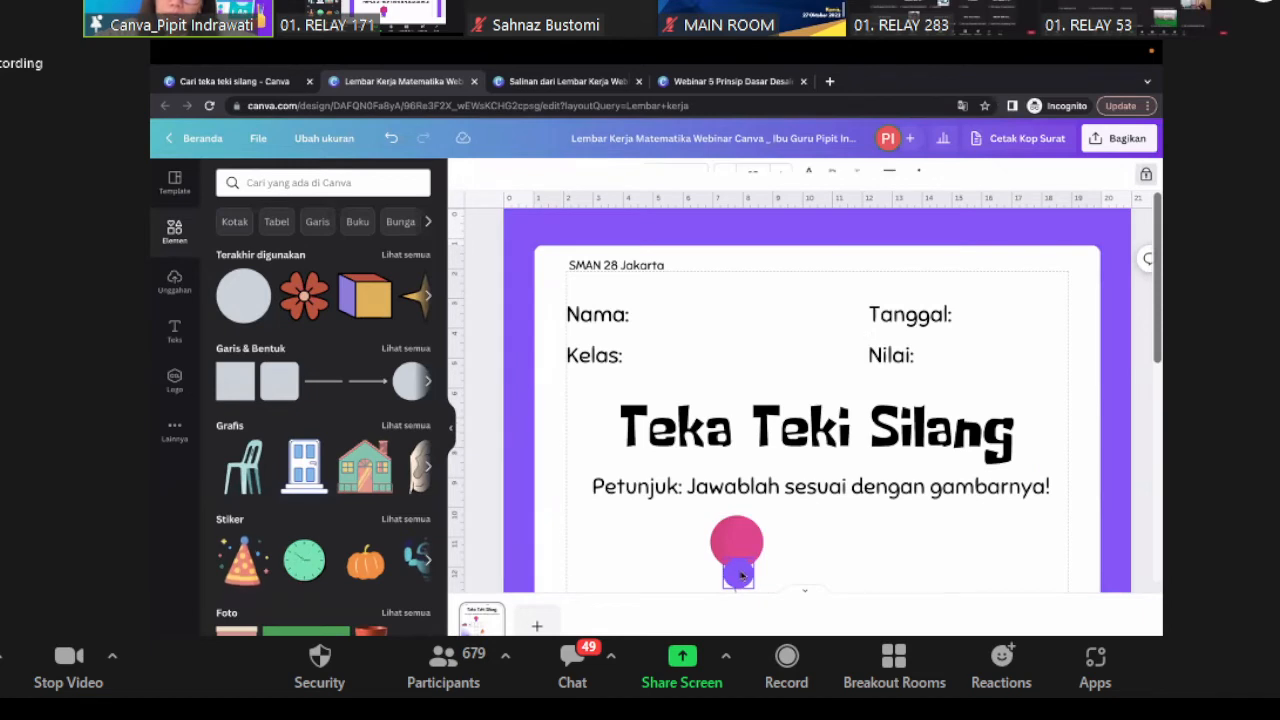
left_click_drag(737, 572, 666, 272)
left_click(634, 268)
left_click(771, 294)
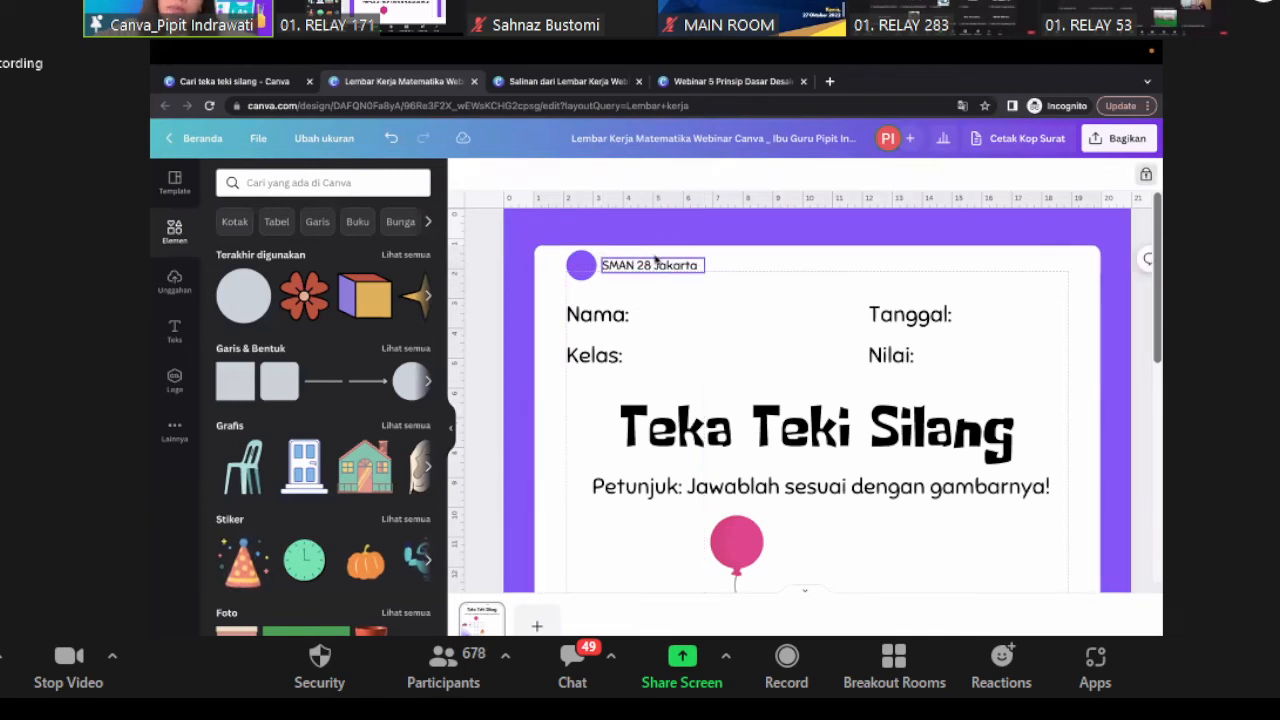
- Select the purple circle and school label together and check their alignment options
left_click(656, 262)
left_click(581, 265, "shift")
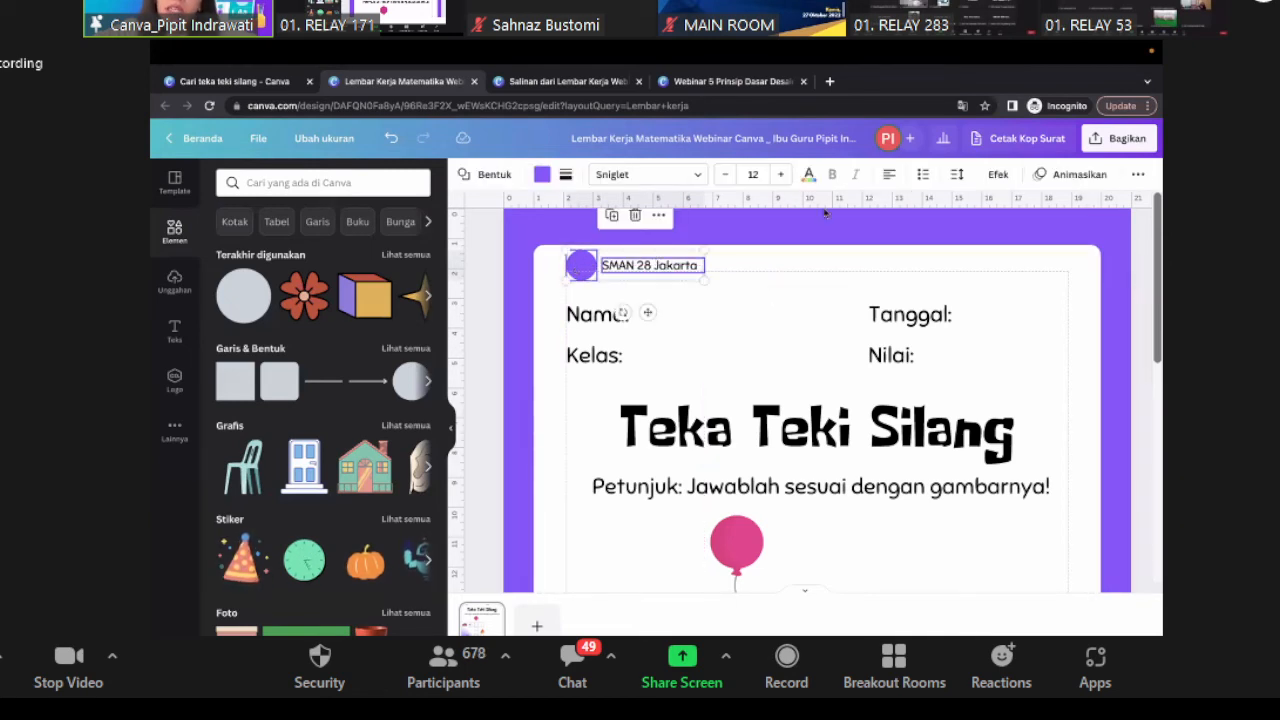
left_click(1138, 174)
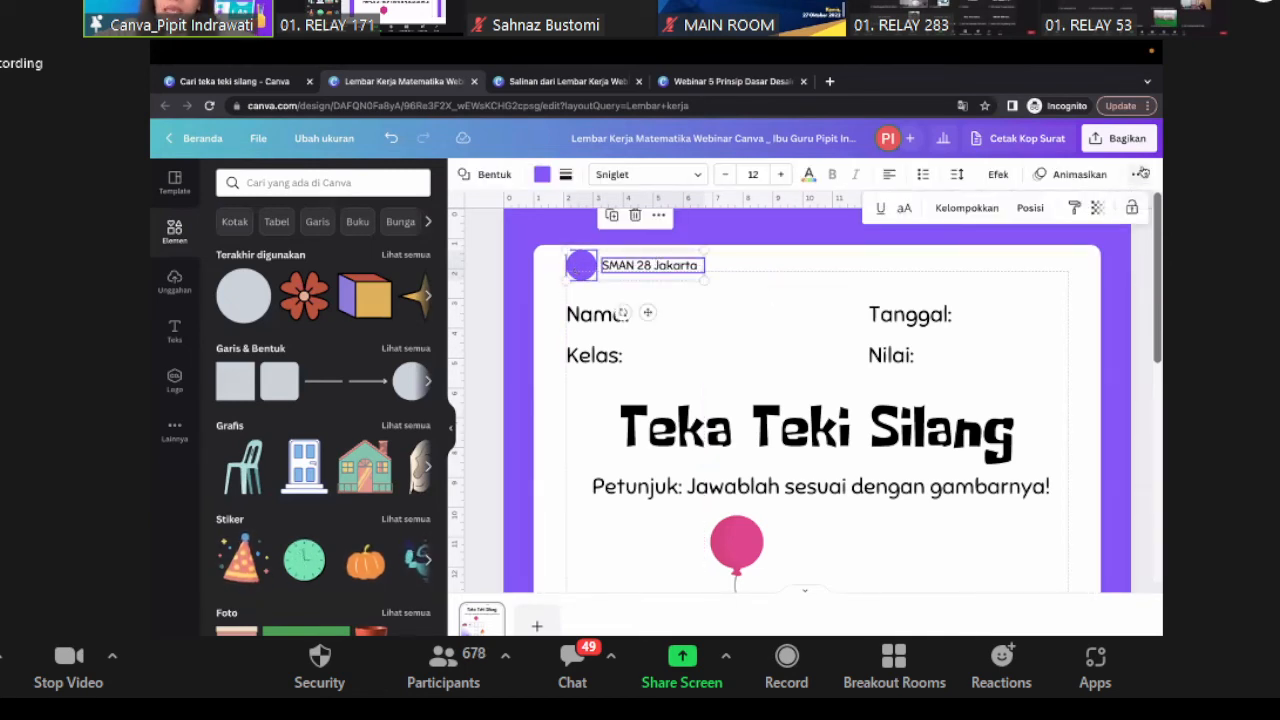
left_click(1030, 207)
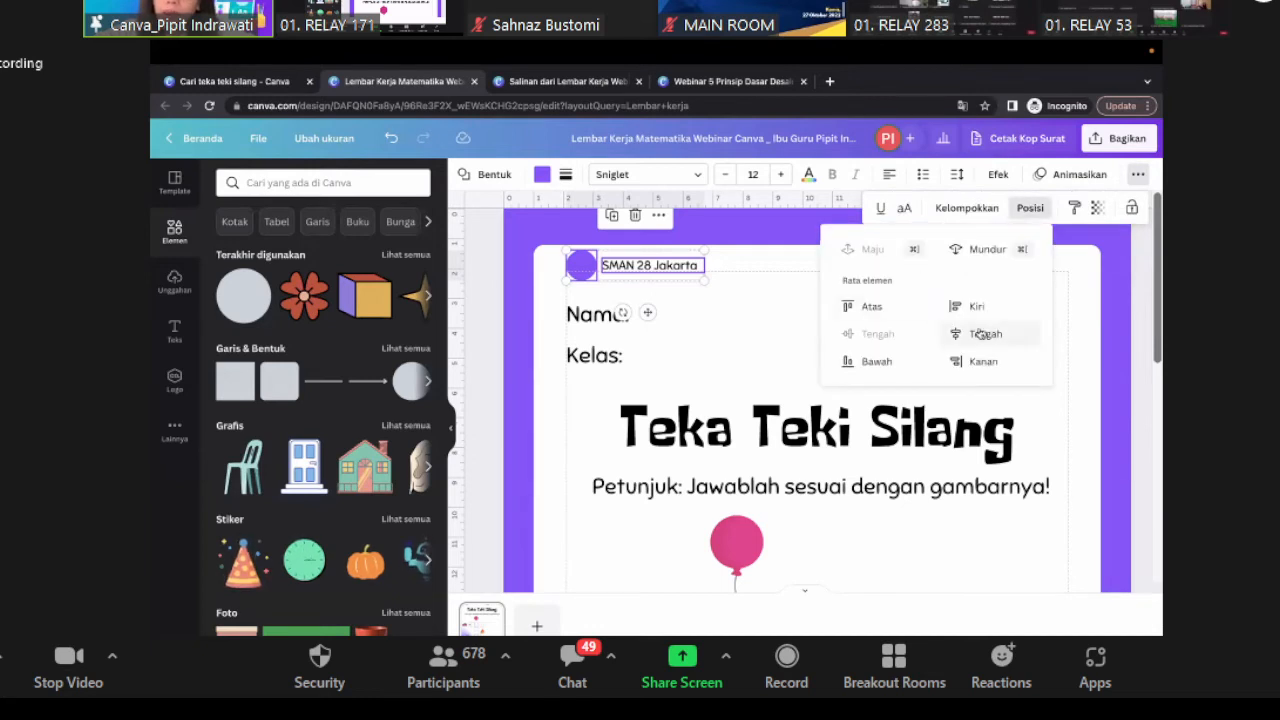
left_click(710, 326)
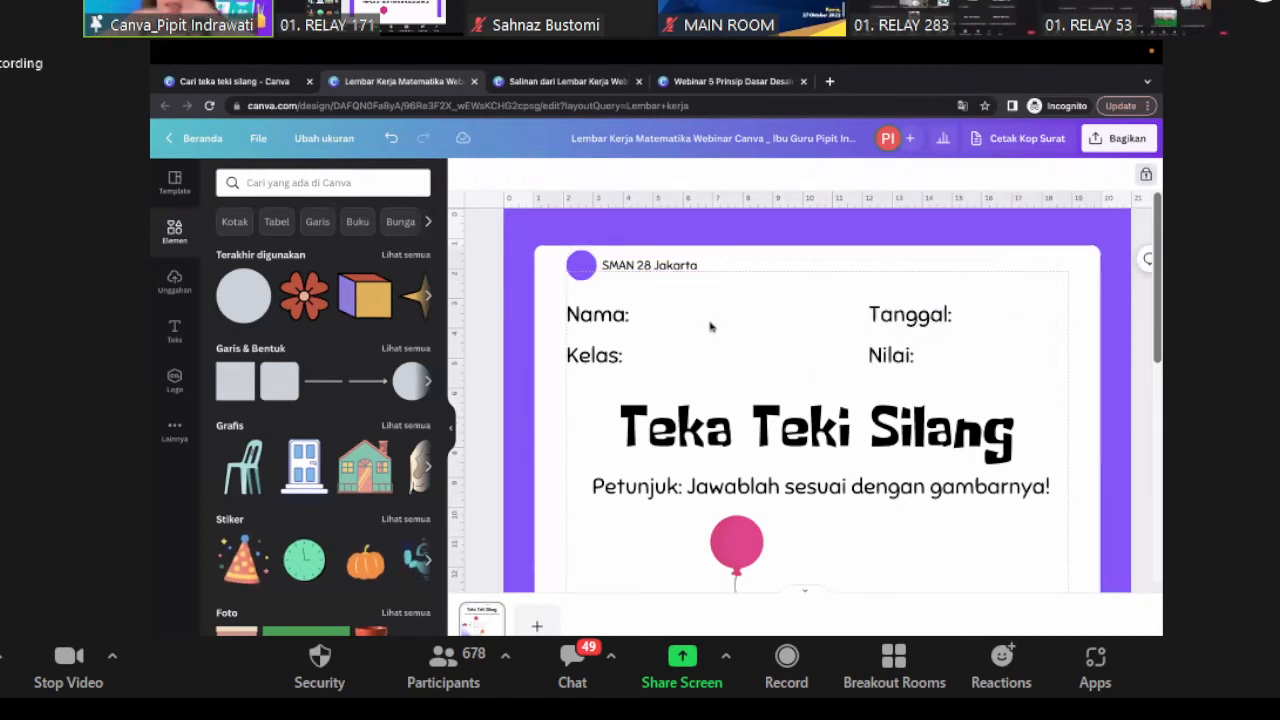
- Duplicate the "SMAN 28 Jakarta" label and place the copy against the right margin on the same line
left_click(687, 267)
left_click_drag(687, 267, 1019, 266)
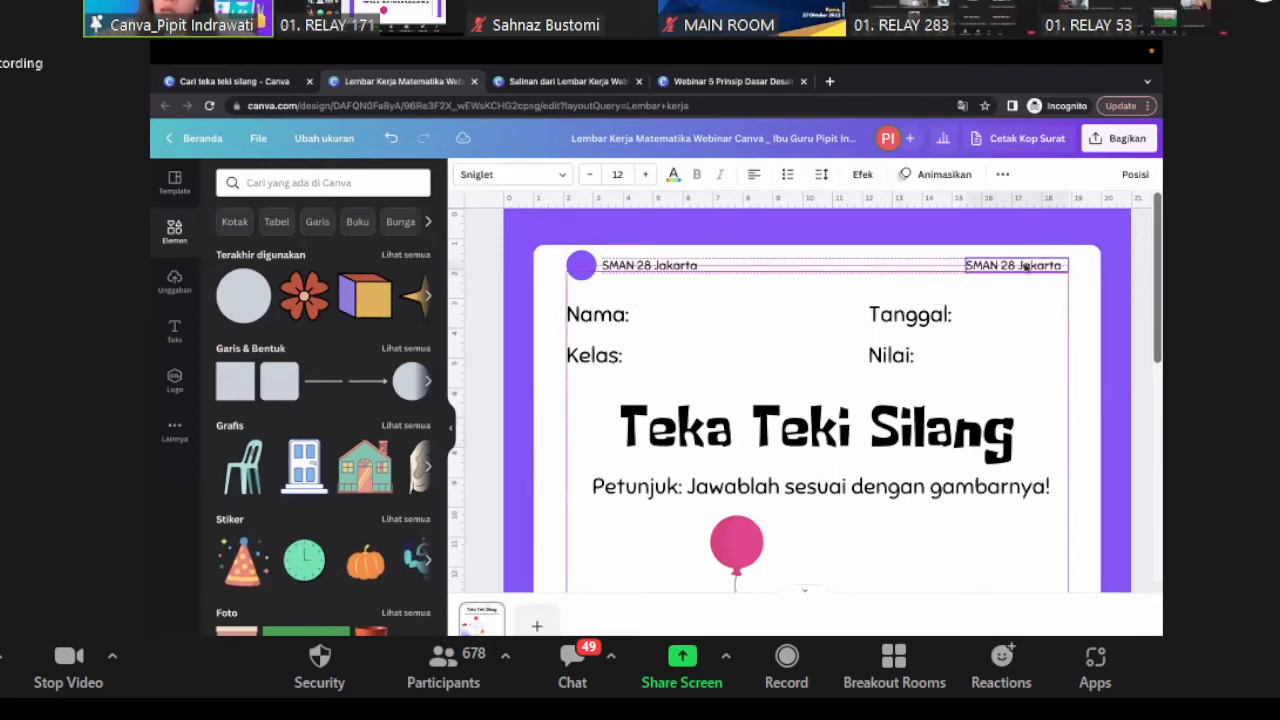
left_click(772, 315)
left_click(450, 427)
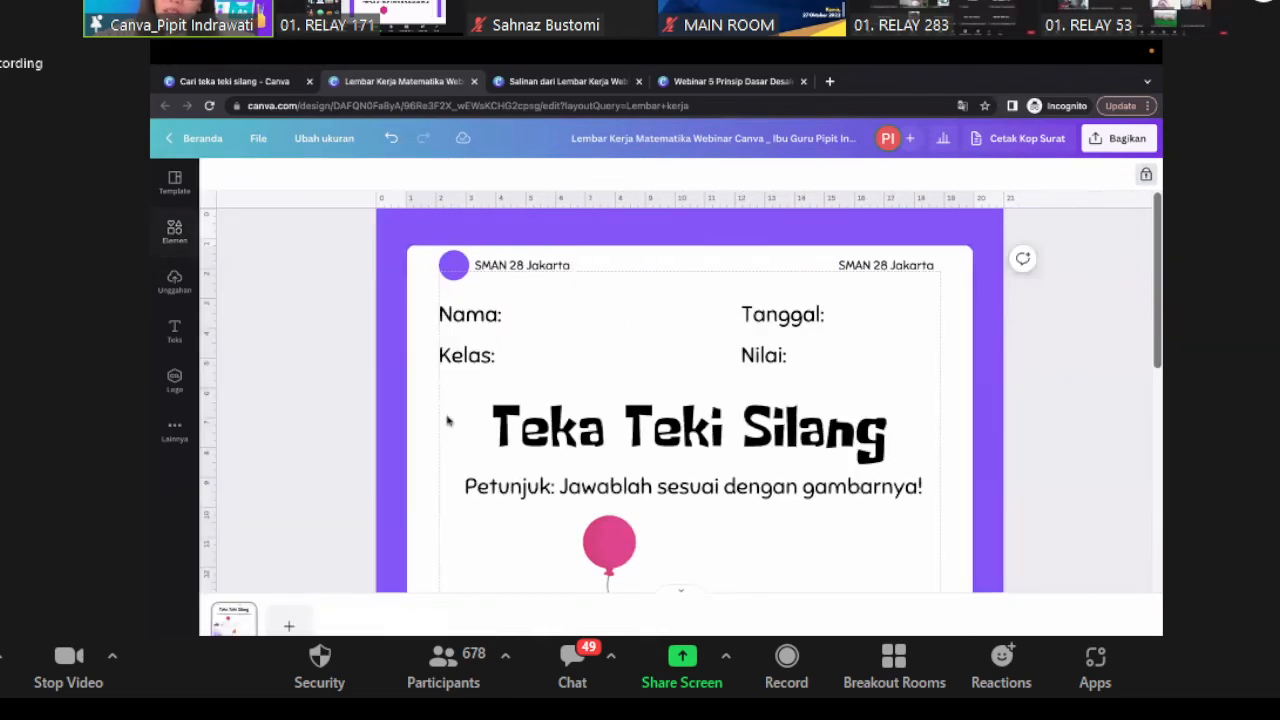
- Scatter the answer words MOBIL, BALON, API, PINTU and BOLA in the empty area to the right of the crossword
left_click(884, 627)
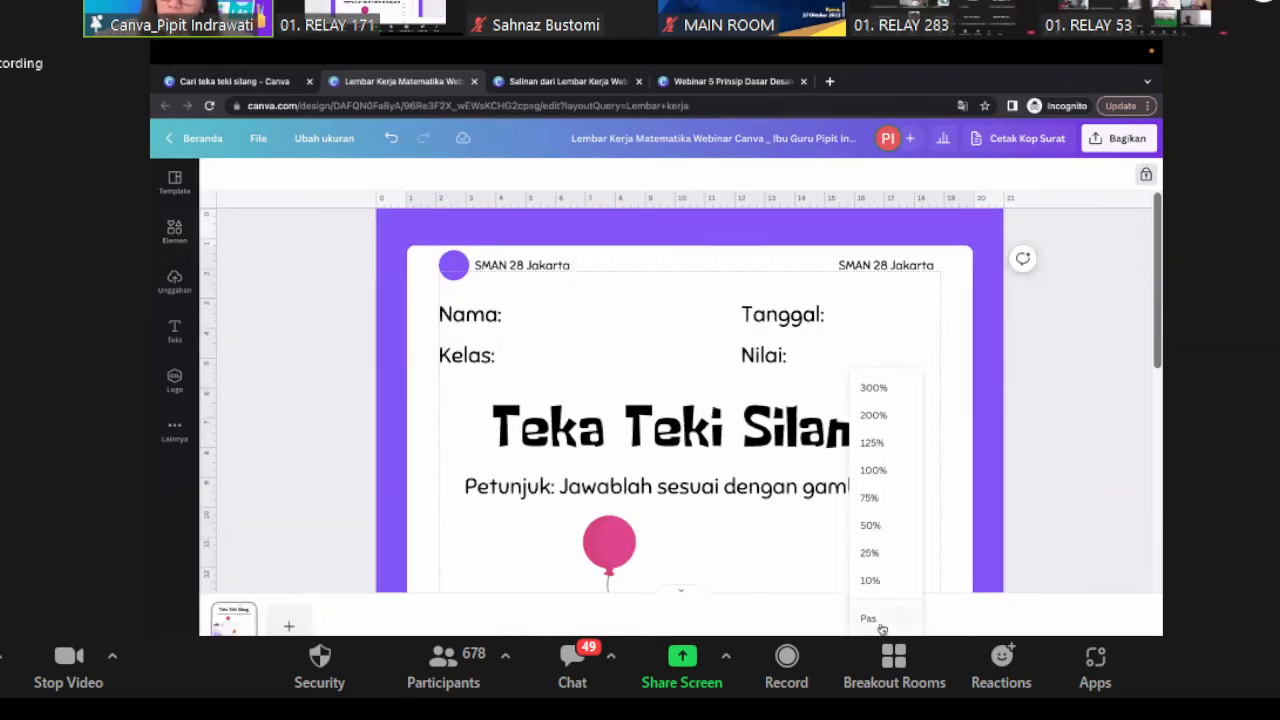
left_click(878, 614)
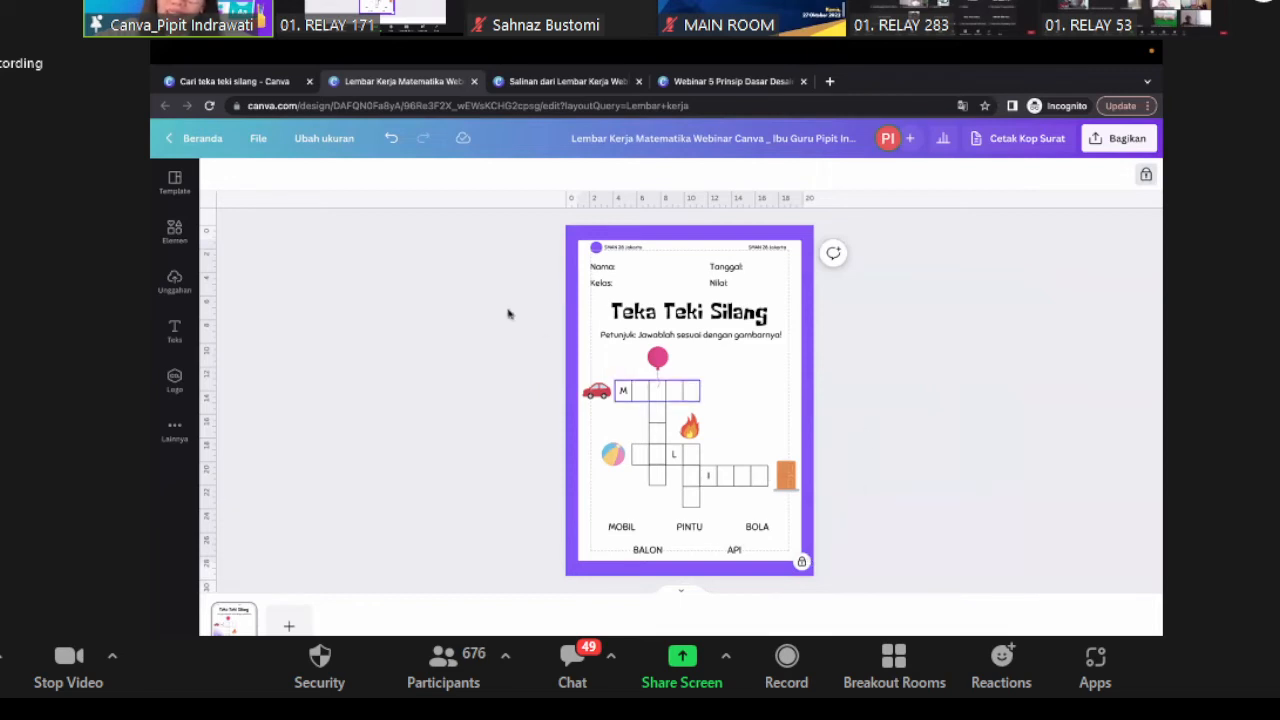
left_click_drag(509, 270, 768, 554)
left_click_drag(608, 530, 742, 449)
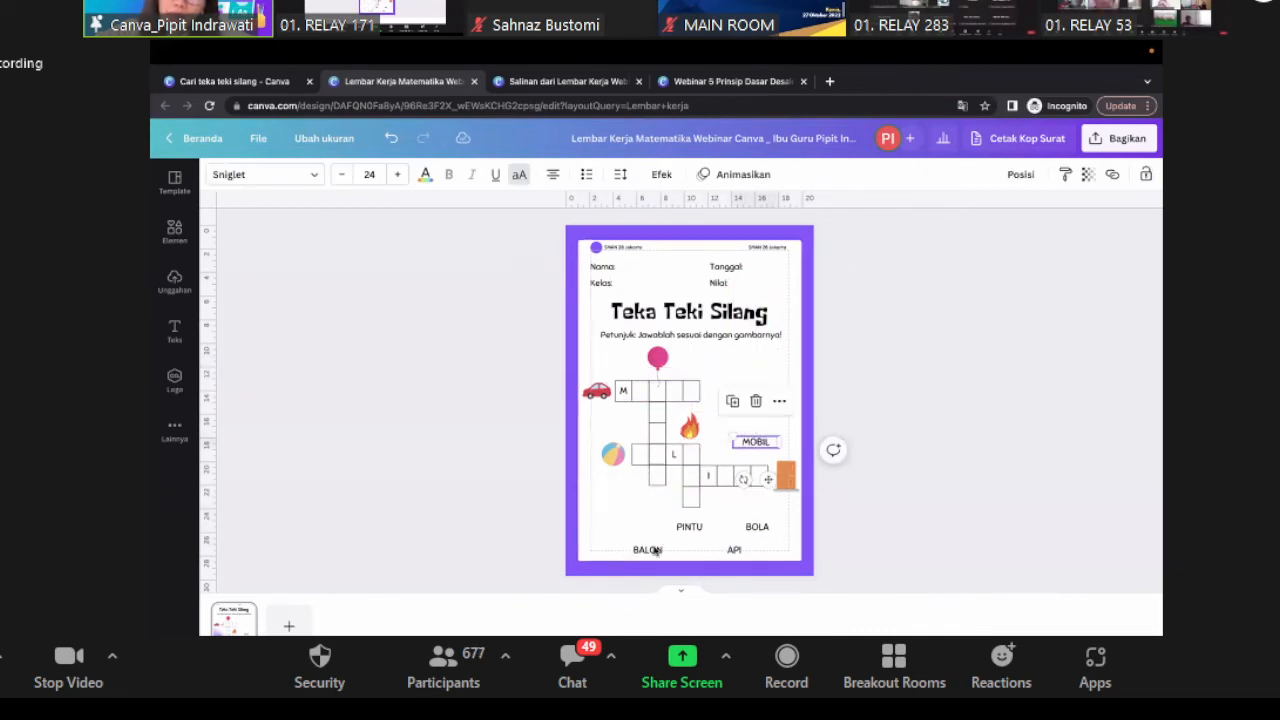
left_click_drag(647, 549, 732, 382)
left_click_drag(734, 549, 750, 411)
left_click_drag(690, 527, 757, 361)
left_click_drag(760, 529, 769, 396)
left_click(828, 453)
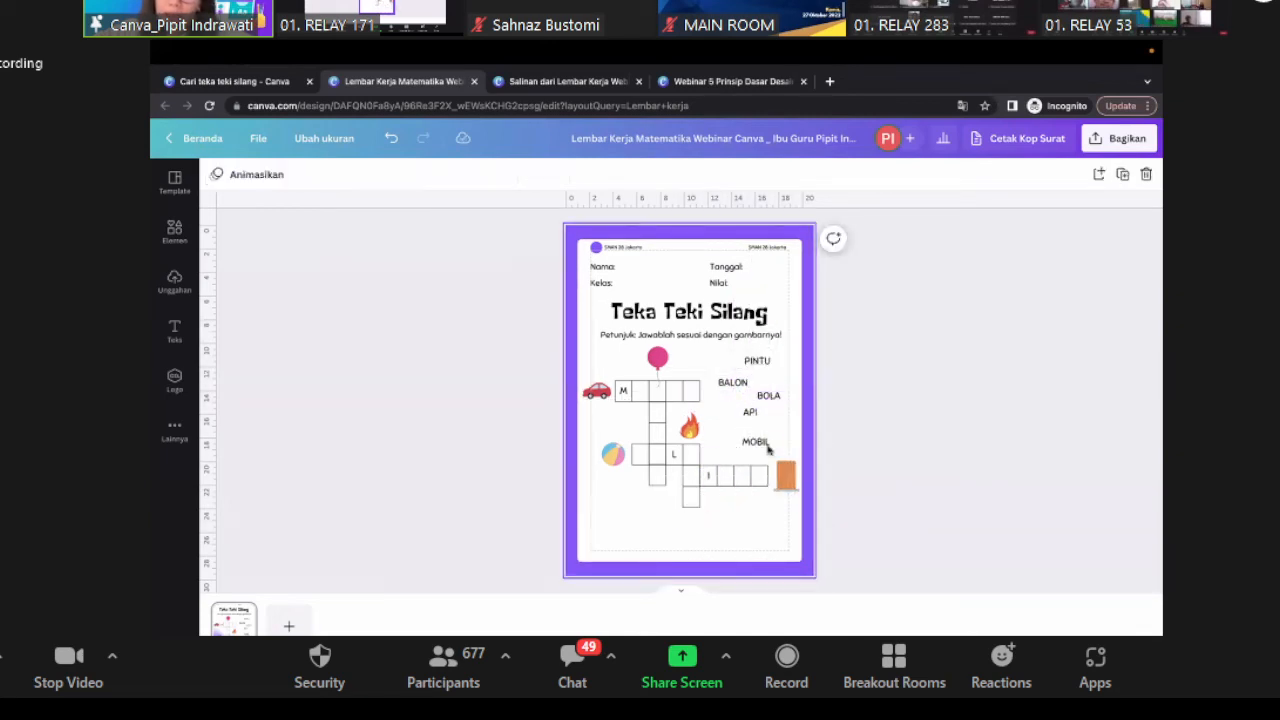
- Shift the word MOBIL slightly left so it sits beneath API
left_click(757, 445)
left_click_drag(757, 445, 749, 413)
left_click(783, 441)
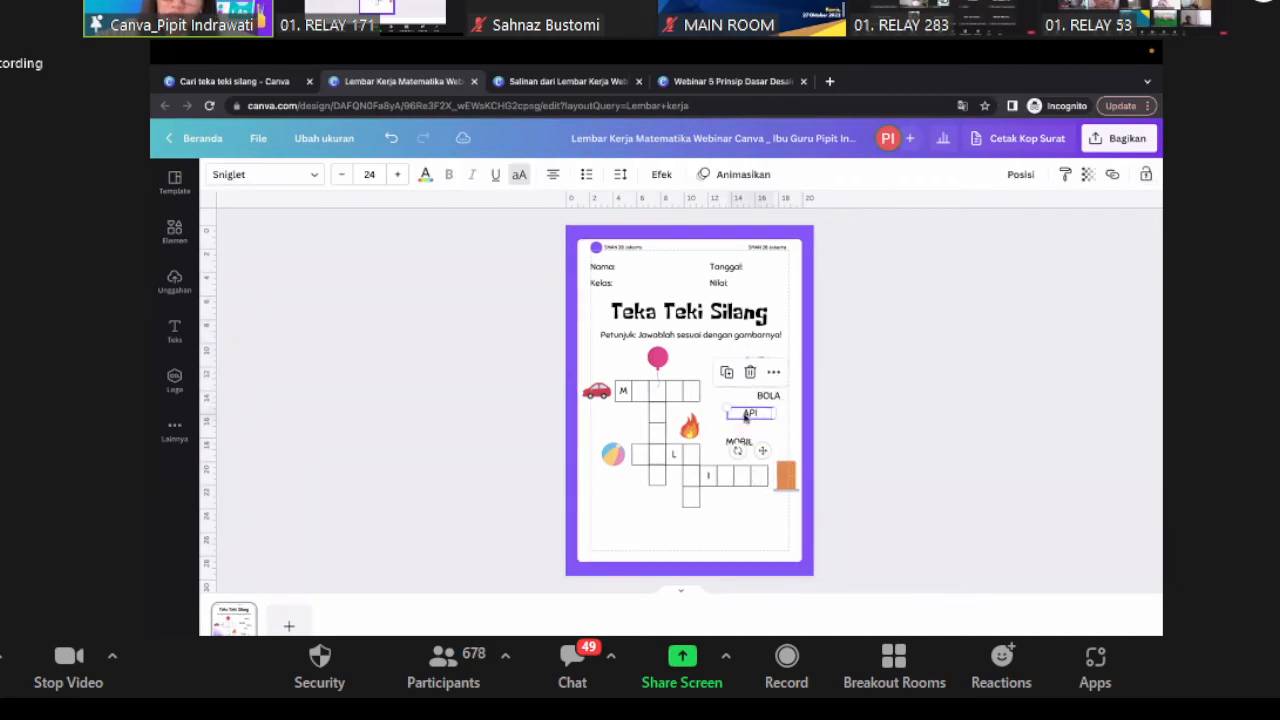
left_click(834, 423)
- Copy the right-hand school label to the page's lower-right margin corner and delete the upper-right one
left_click(785, 249)
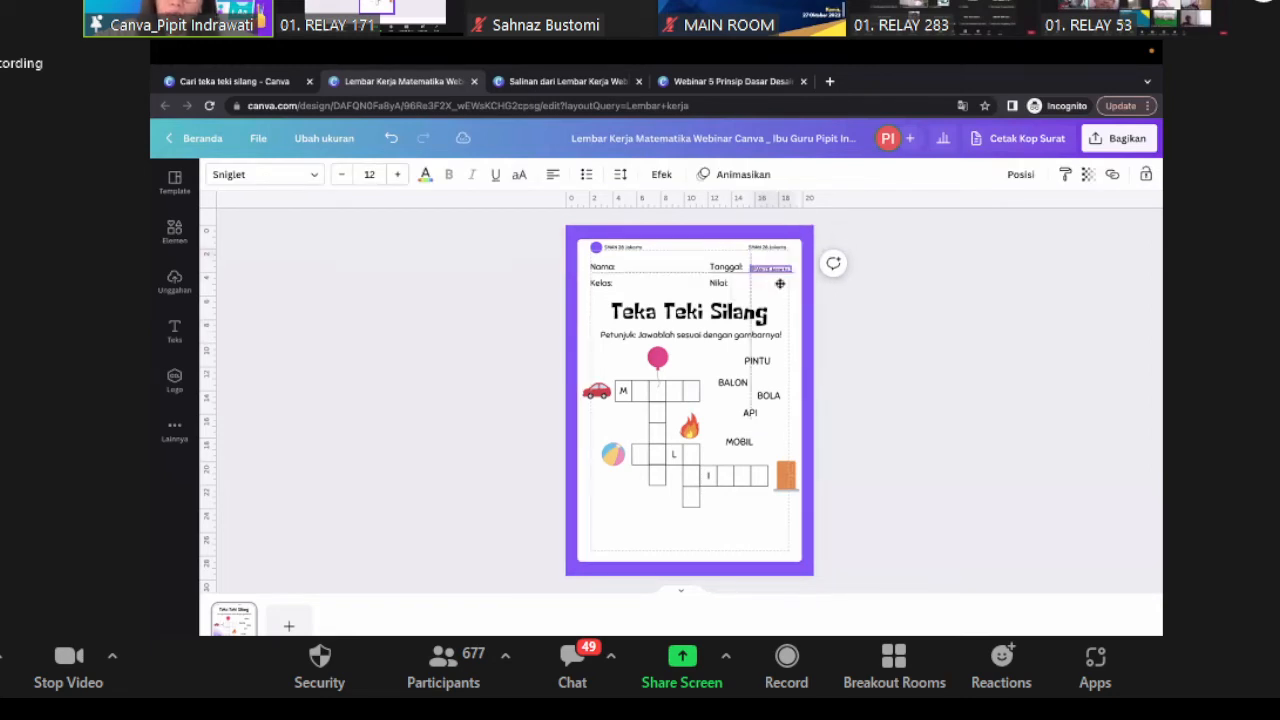
left_click_drag(785, 249, 777, 548)
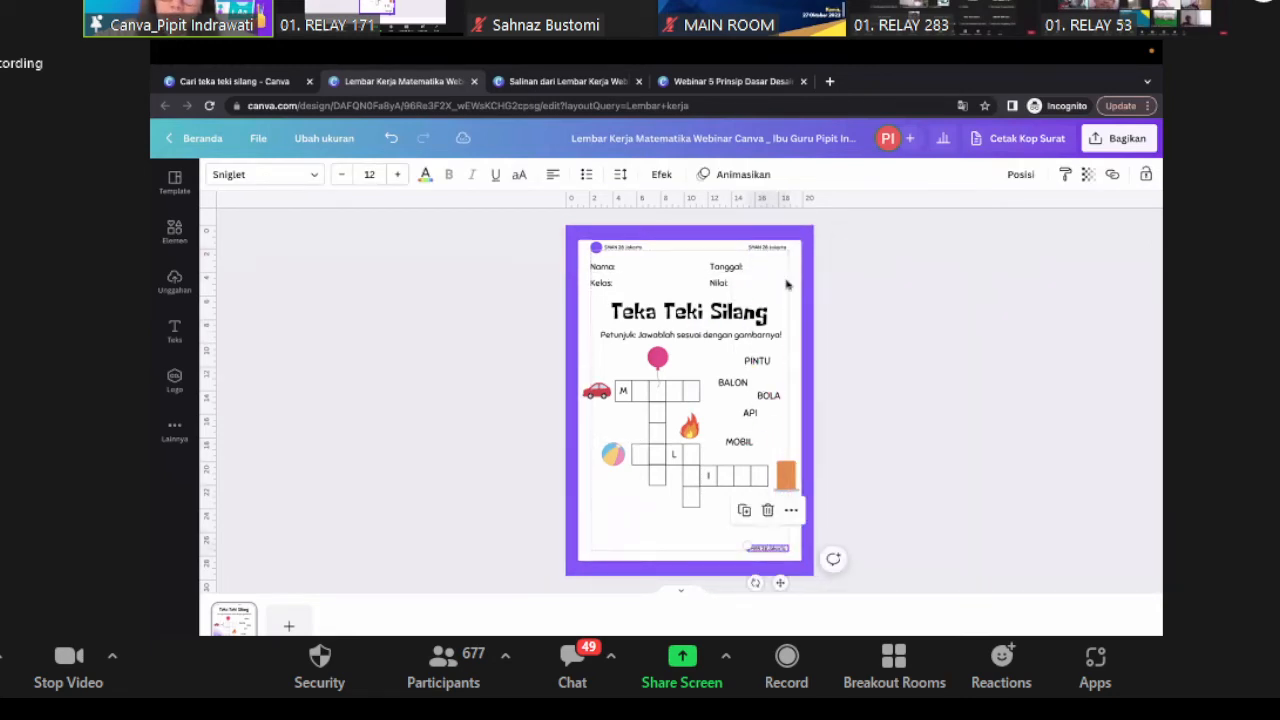
left_click(778, 251)
key("Delete")
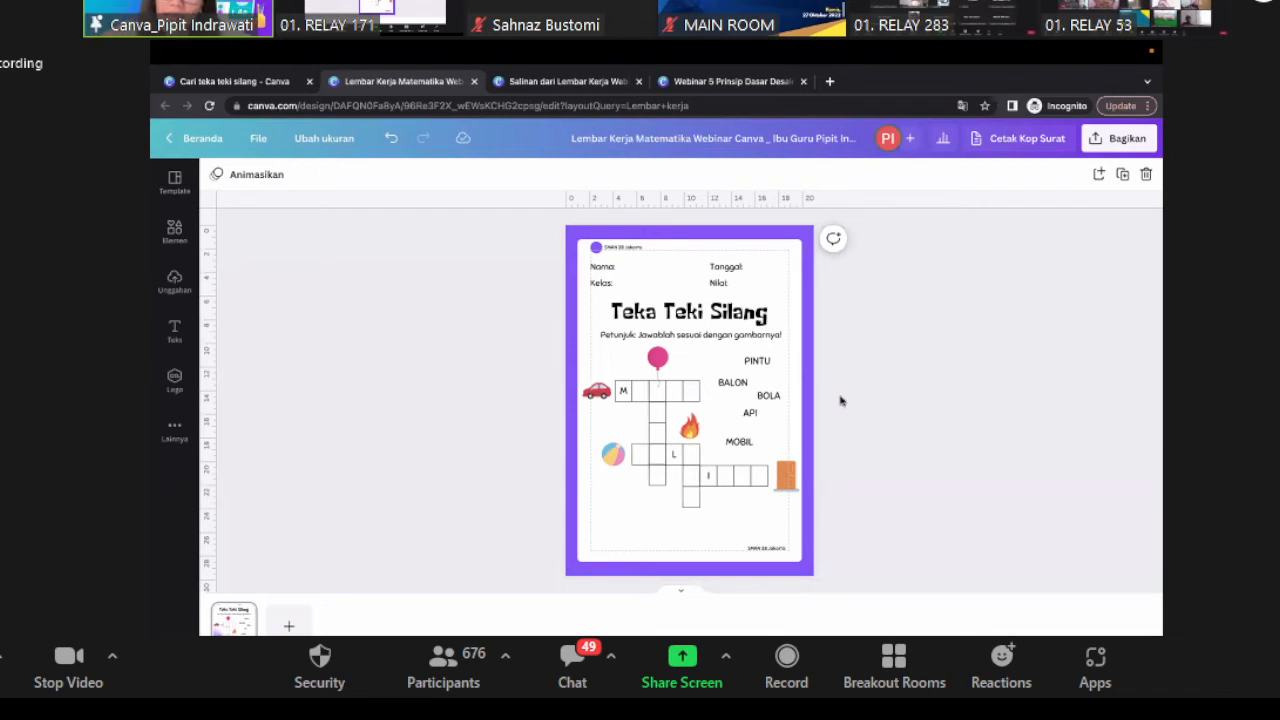
- Replace the lower-right label's text with "Dibuat oleh:" followed by the teacher's full name and title
scroll(840, 400, "up", 3)
scroll(843, 405, "down", 3)
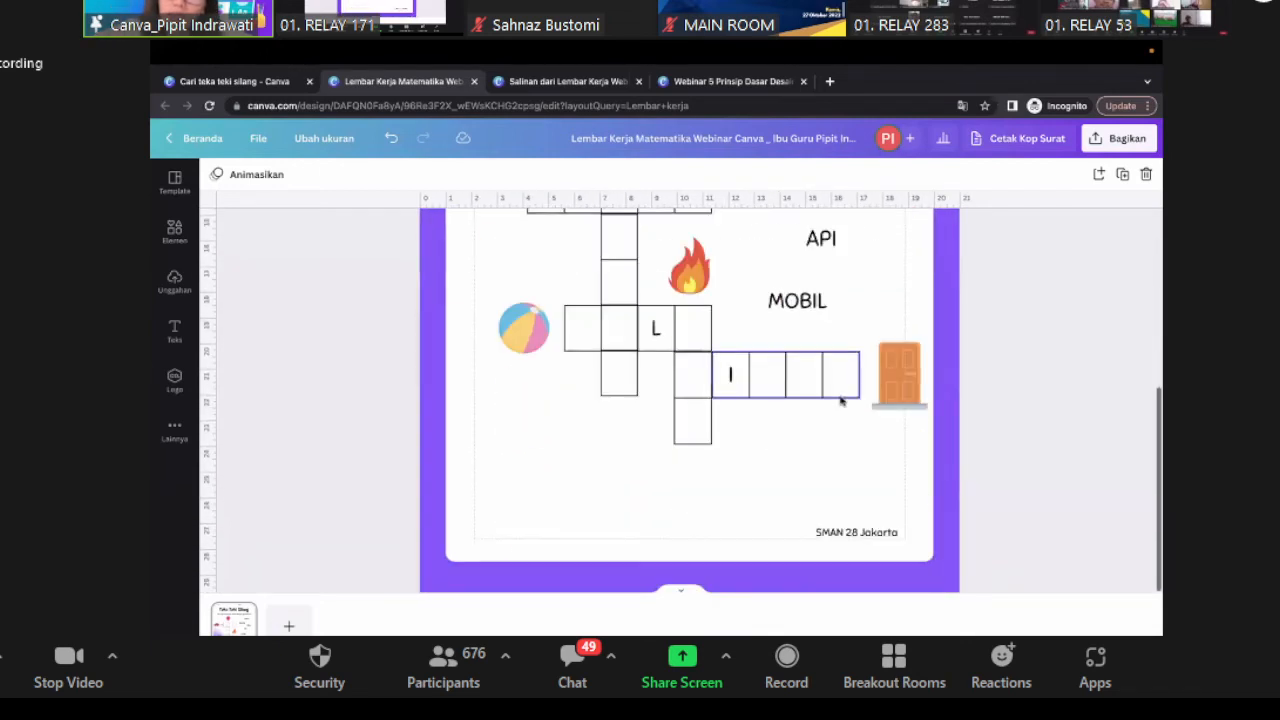
left_click(847, 532)
triple_click(847, 532)
type("Dibuat oleh:")
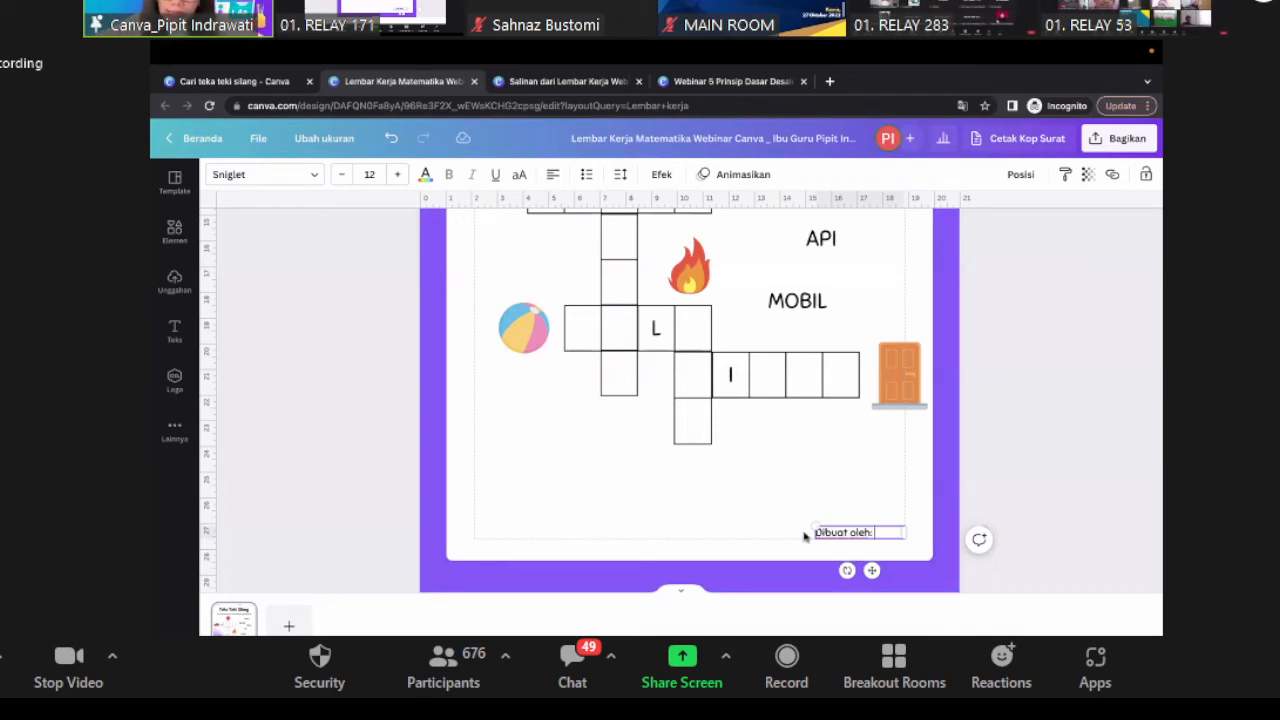
type(" Indrawati, S.Pd.")
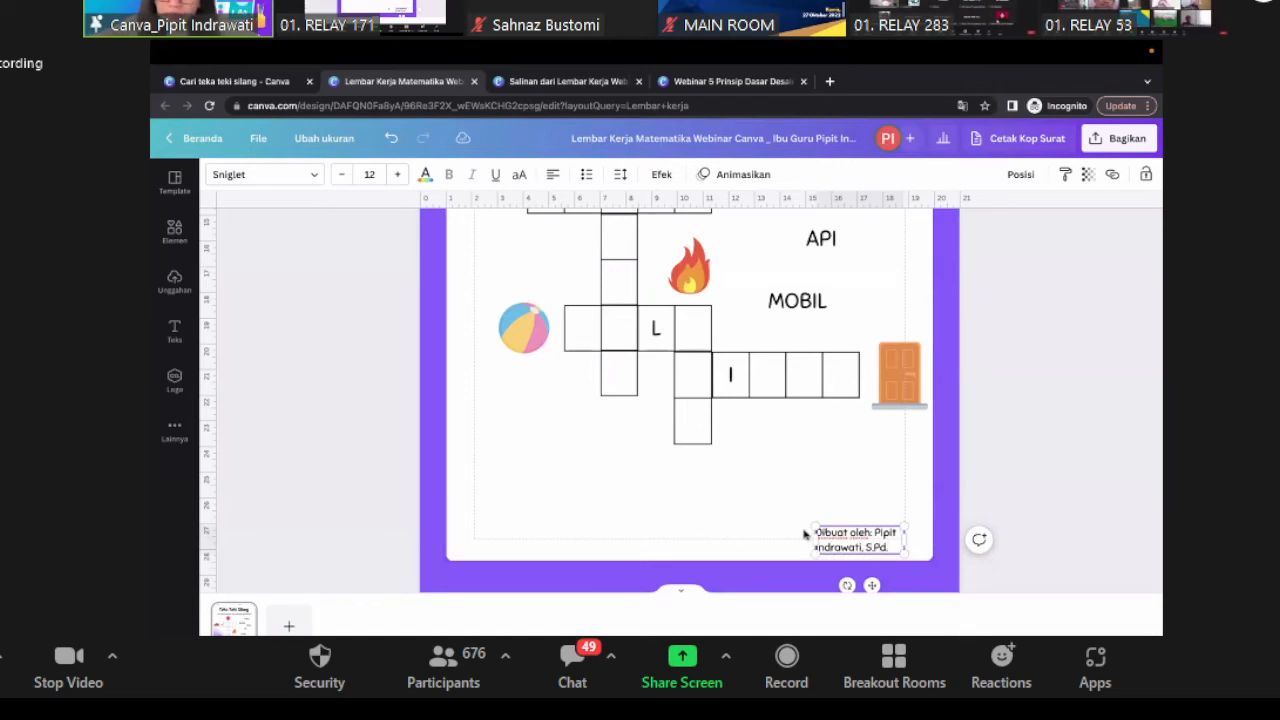
- Widen the "Dibuat oleh" text box to the left so the credit fits on one line
left_click_drag(907, 540, 857, 534)
left_click(935, 546)
left_click(930, 534)
left_click(913, 464)
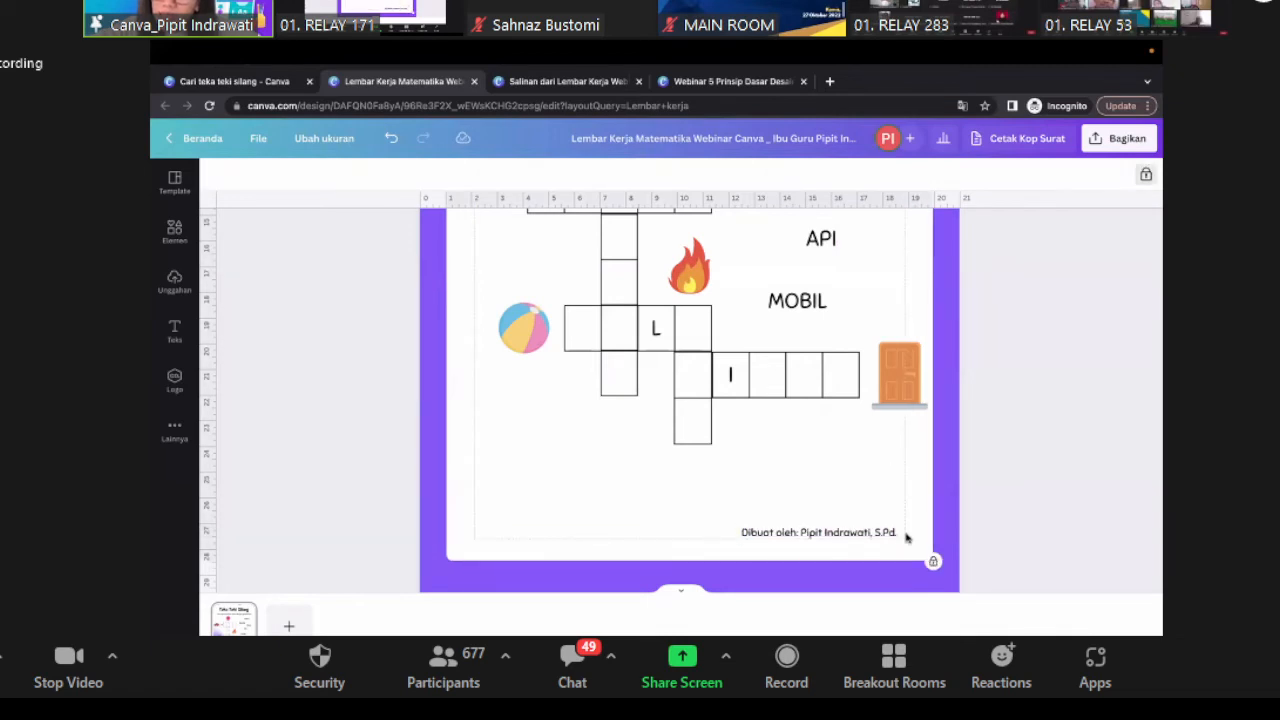
left_click(804, 535)
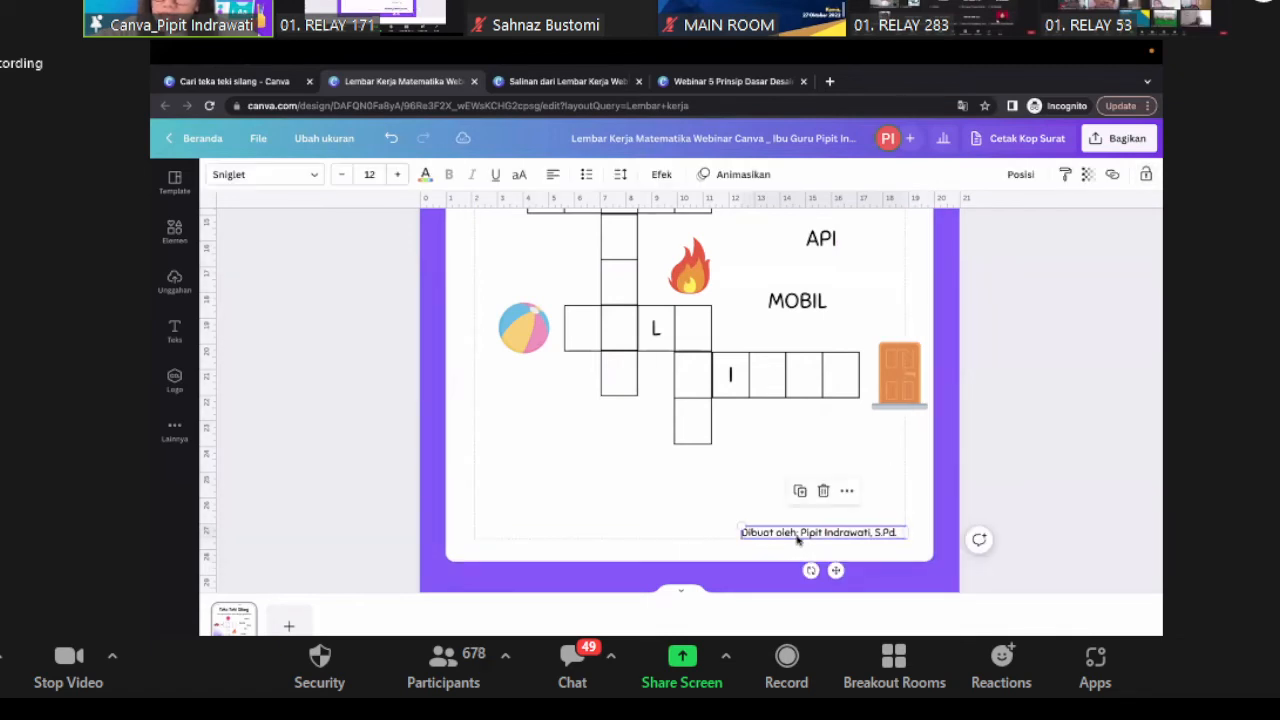
left_click(925, 489)
- Move the "Dibuat oleh" credit right so its text ends exactly at the right margin guide
scroll(925, 489, "up", 5)
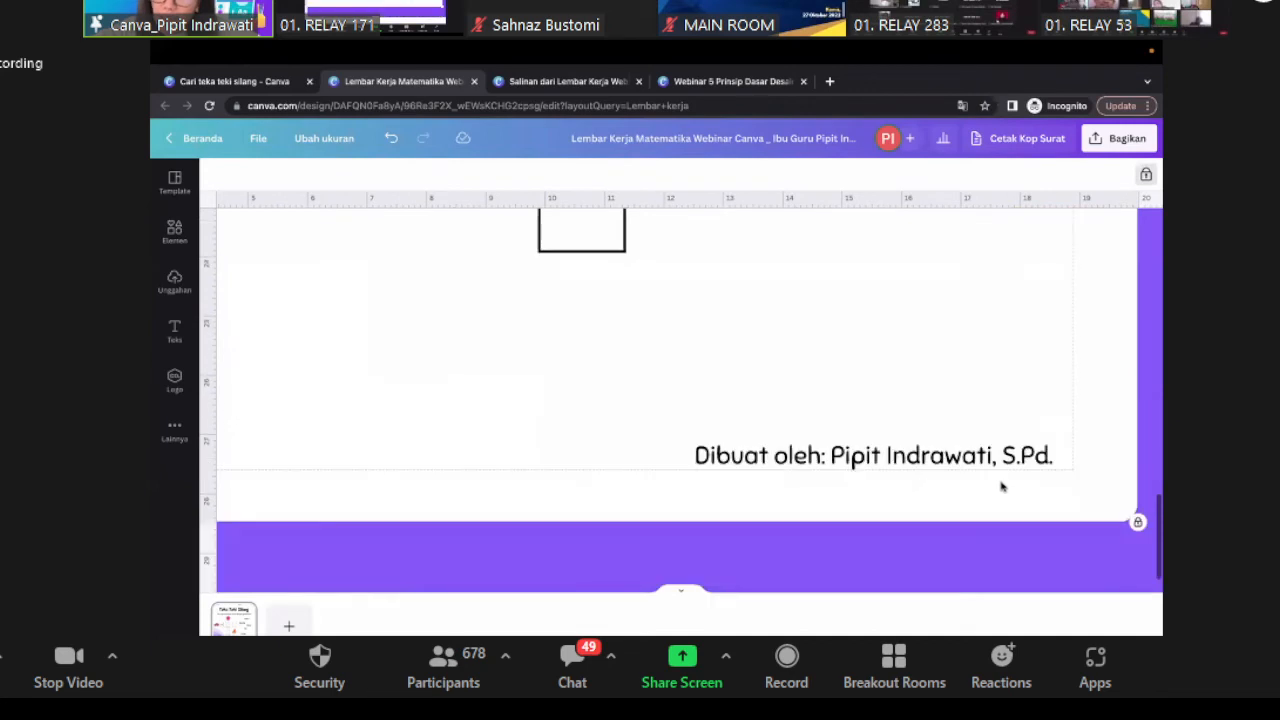
scroll(1060, 502, "right", 1)
left_click_drag(887, 458, 937, 457)
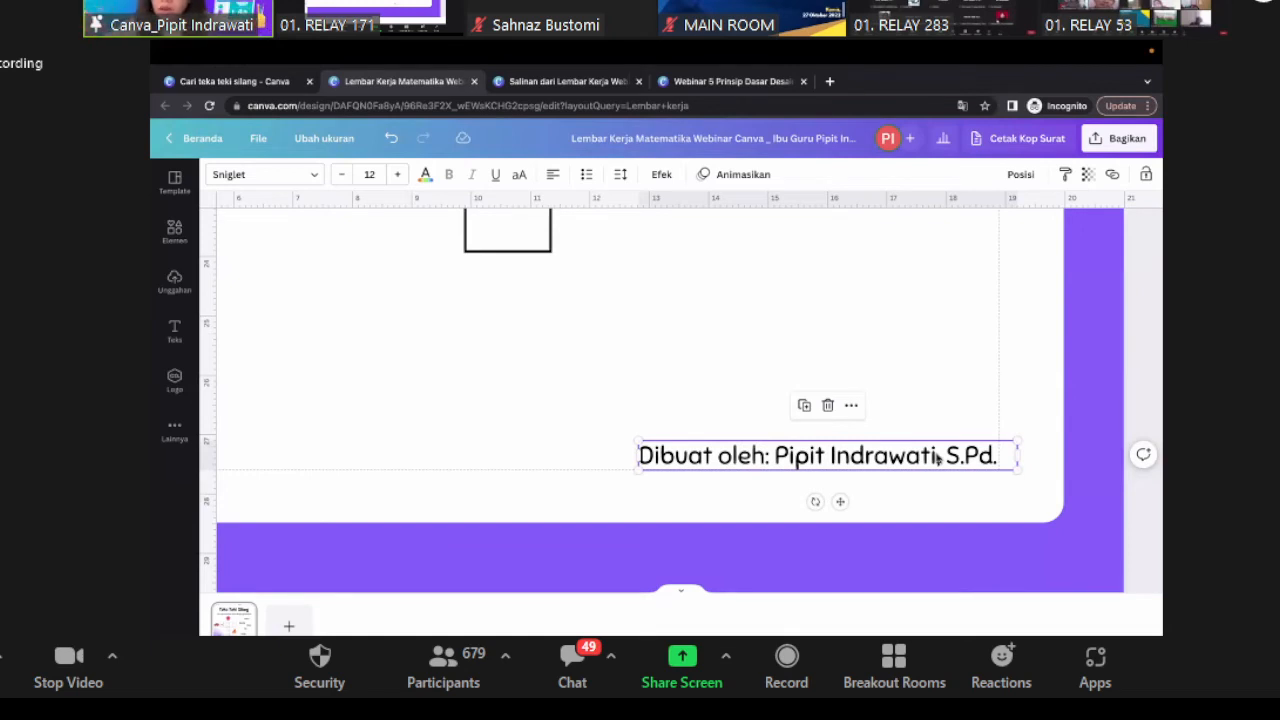
left_click(1024, 491)
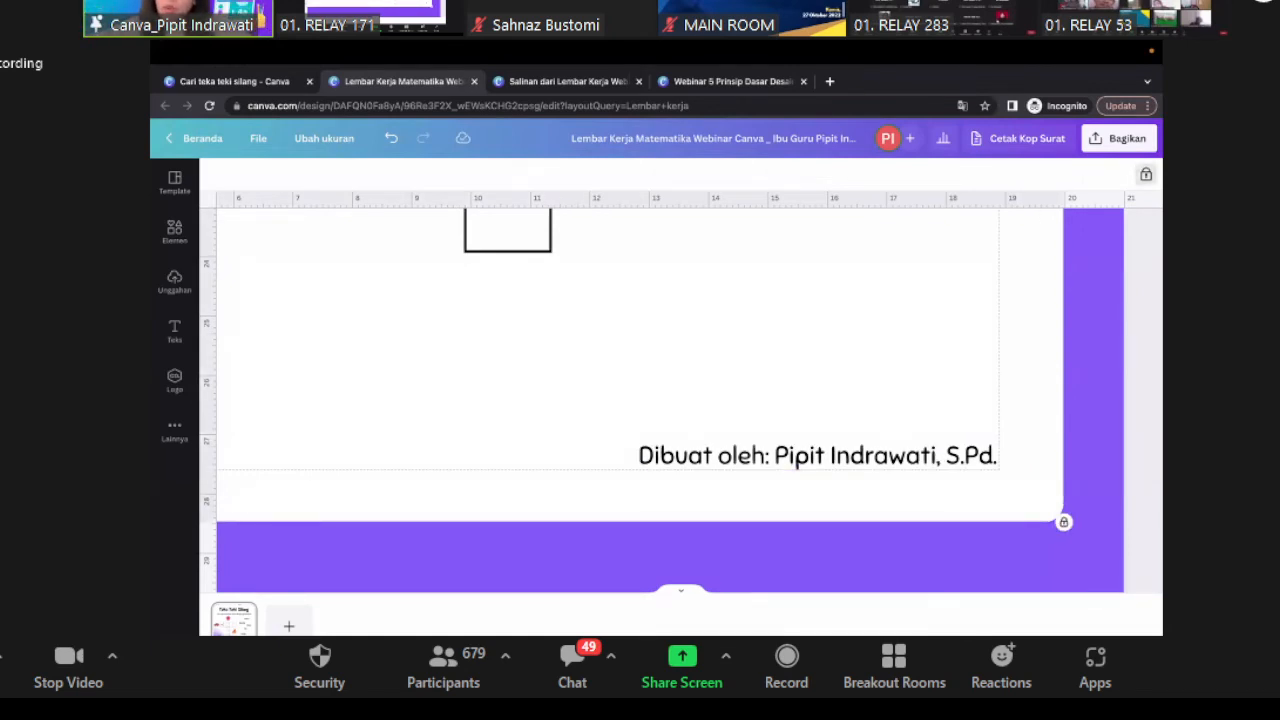
- Bring up the recommended elements similar to the red car picture beside the M row
left_click(1113, 683)
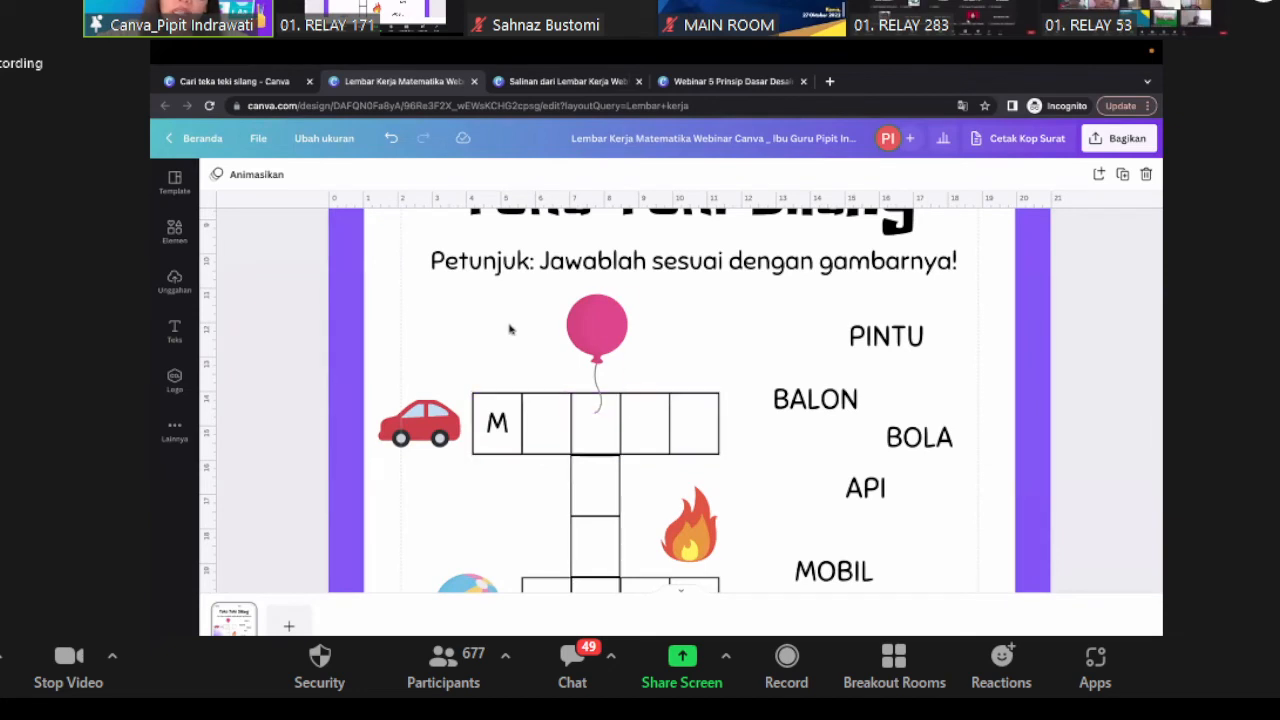
left_click(420, 432)
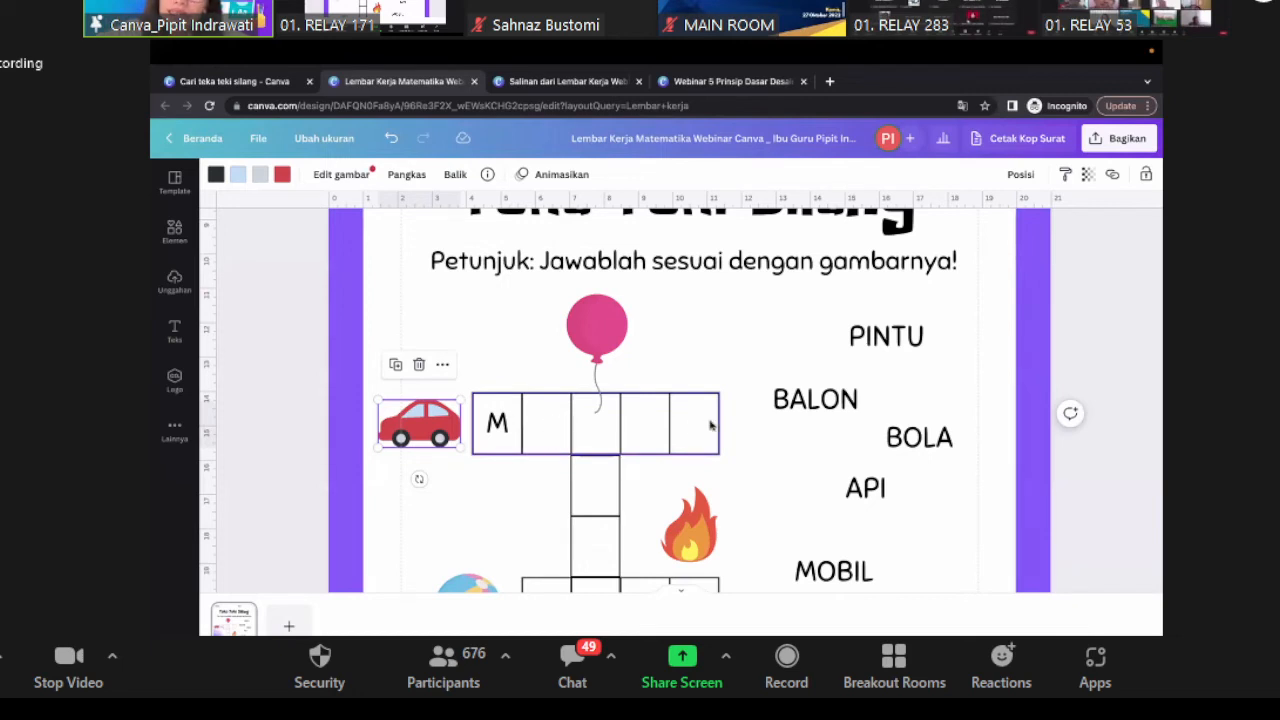
scroll(512, 445, "down", 3)
scroll(560, 451, "down", 1)
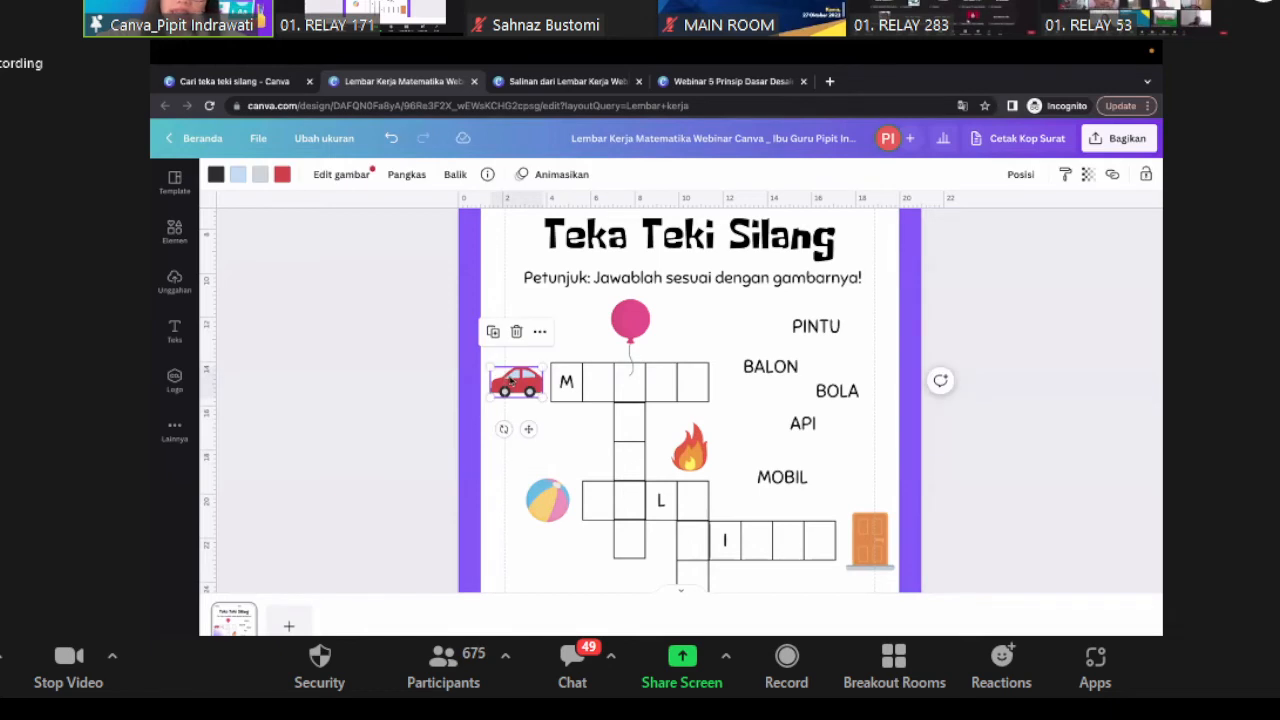
left_click(489, 174)
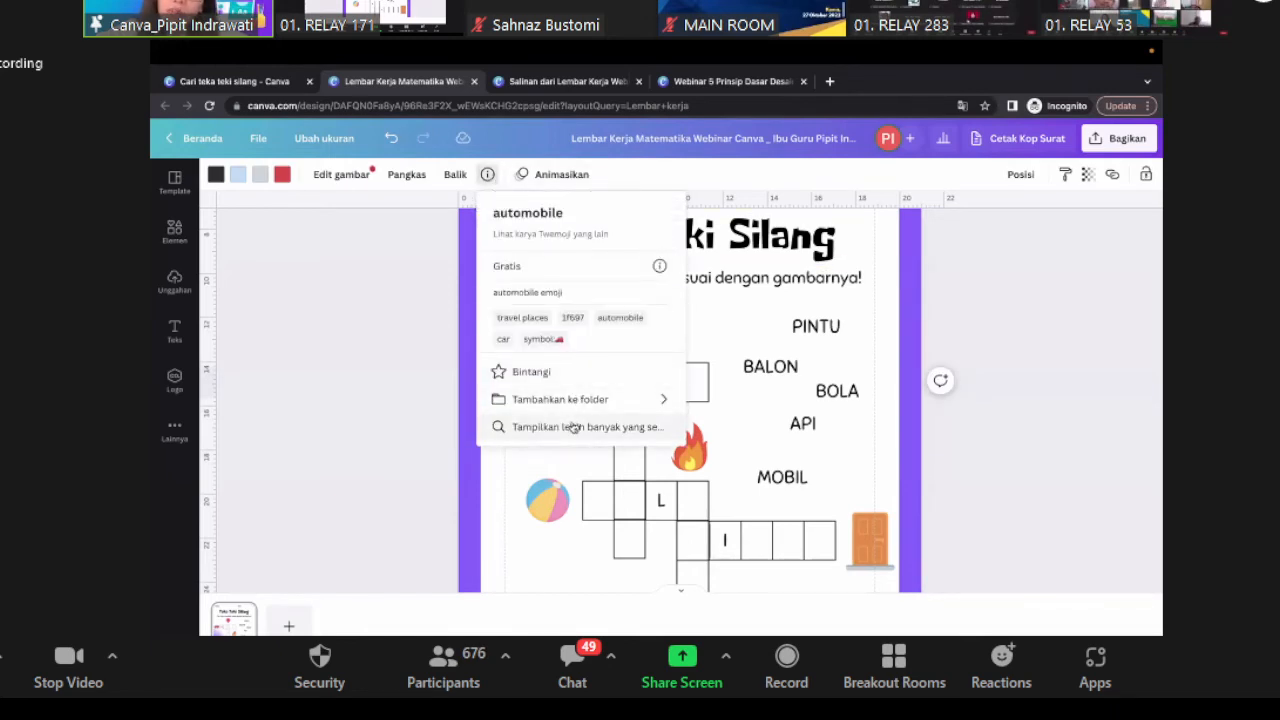
left_click(573, 427)
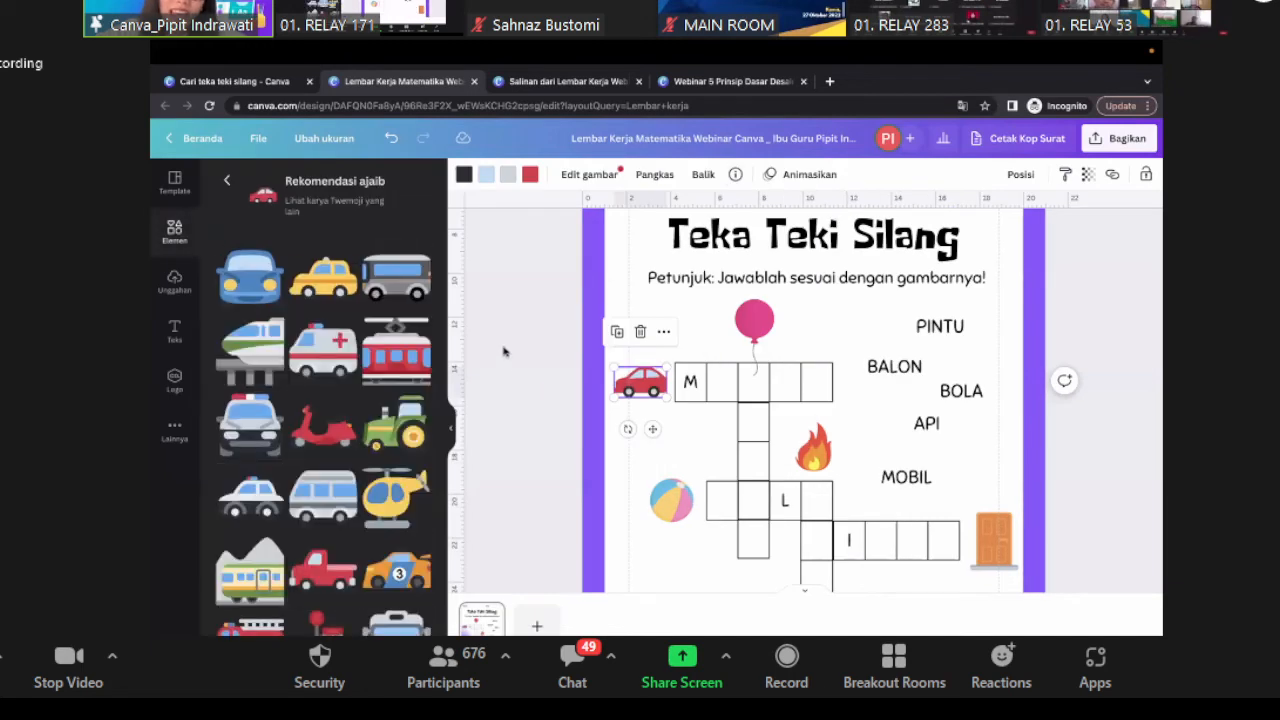
- Try a small blue car from the recommendations above the red car, and delete it
scroll(318, 488, "down", 3)
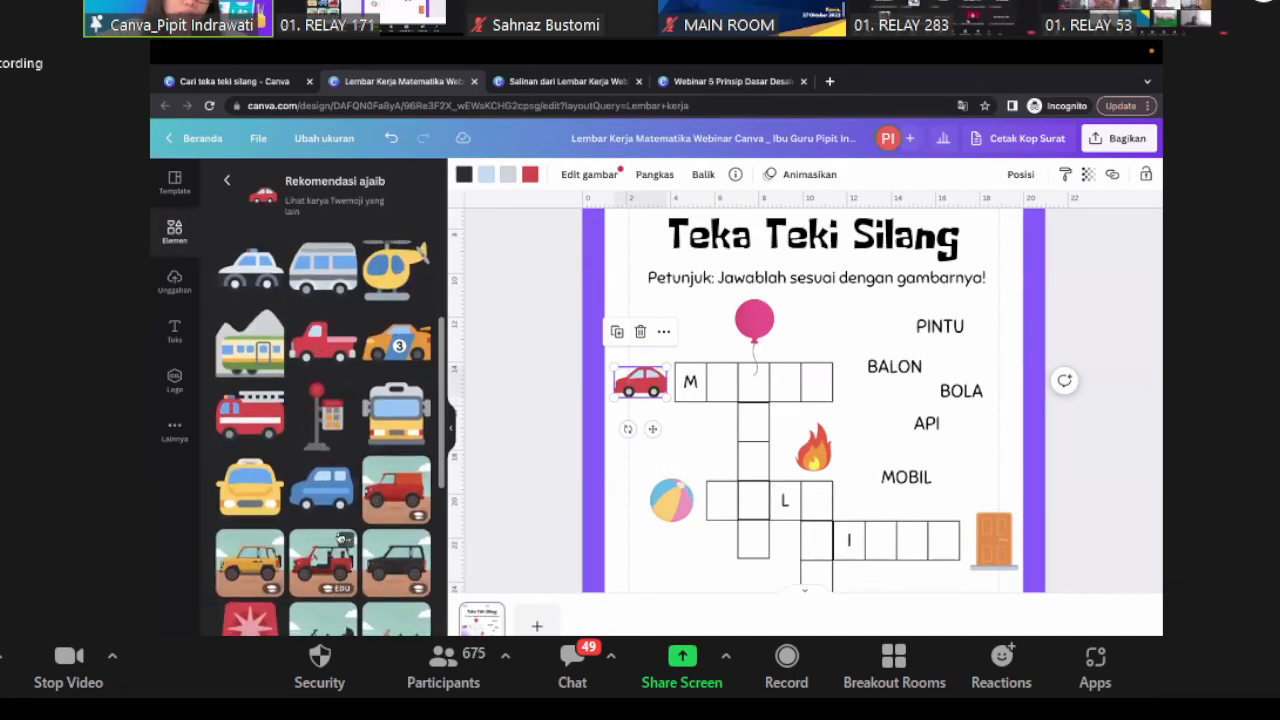
scroll(346, 540, "down", 5)
left_click(350, 264)
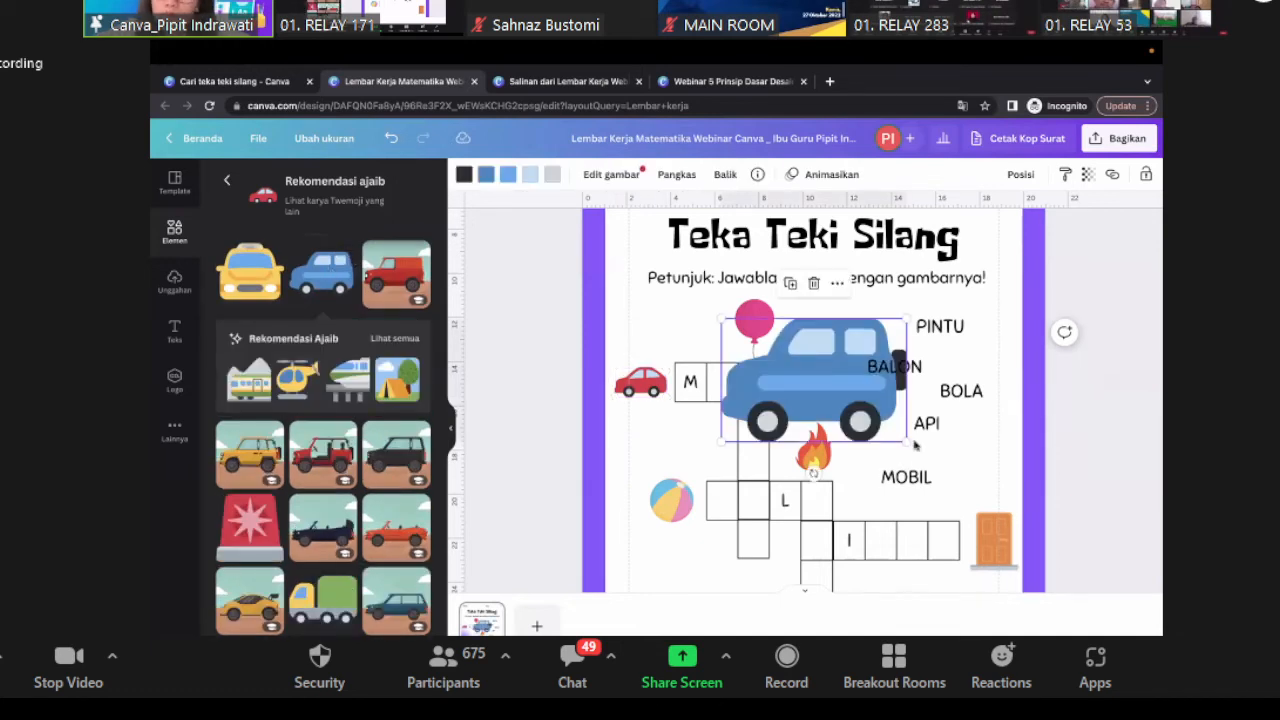
left_click_drag(906, 440, 639, 346)
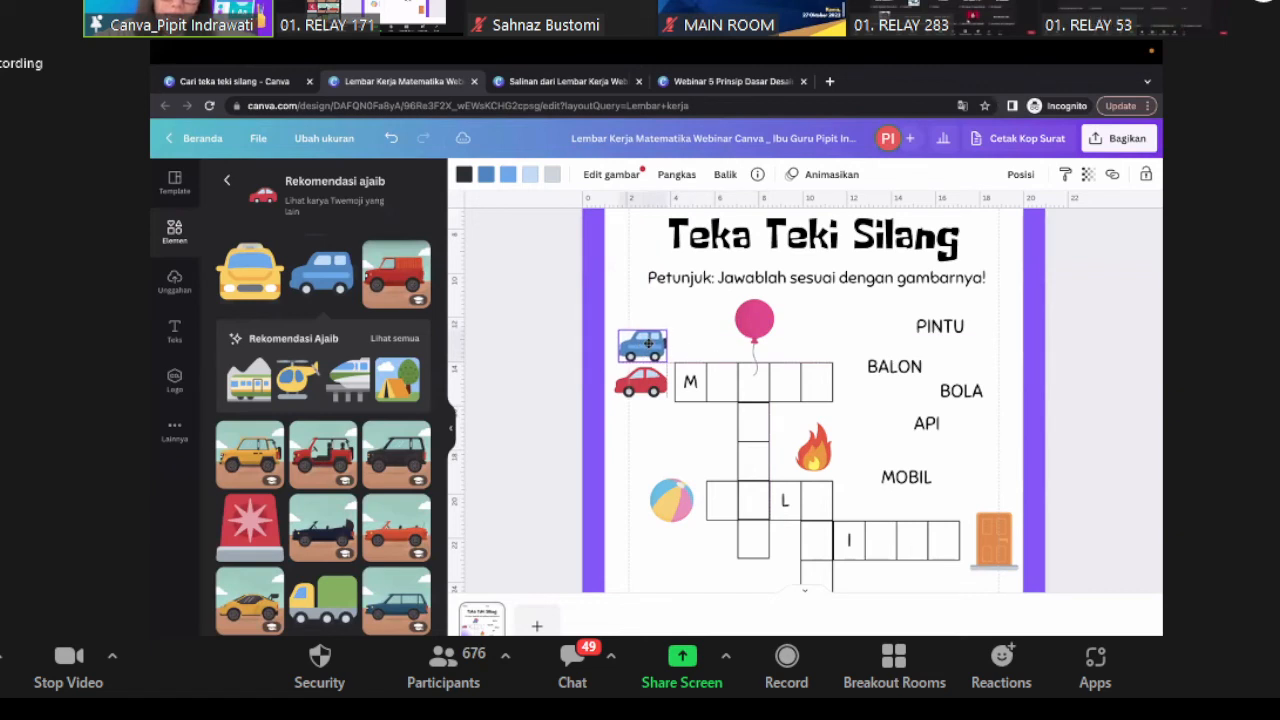
key("Delete")
- Replace the red car beside the M row with a small recommended picture of a teal car on a desert background
scroll(384, 437, "down", 4)
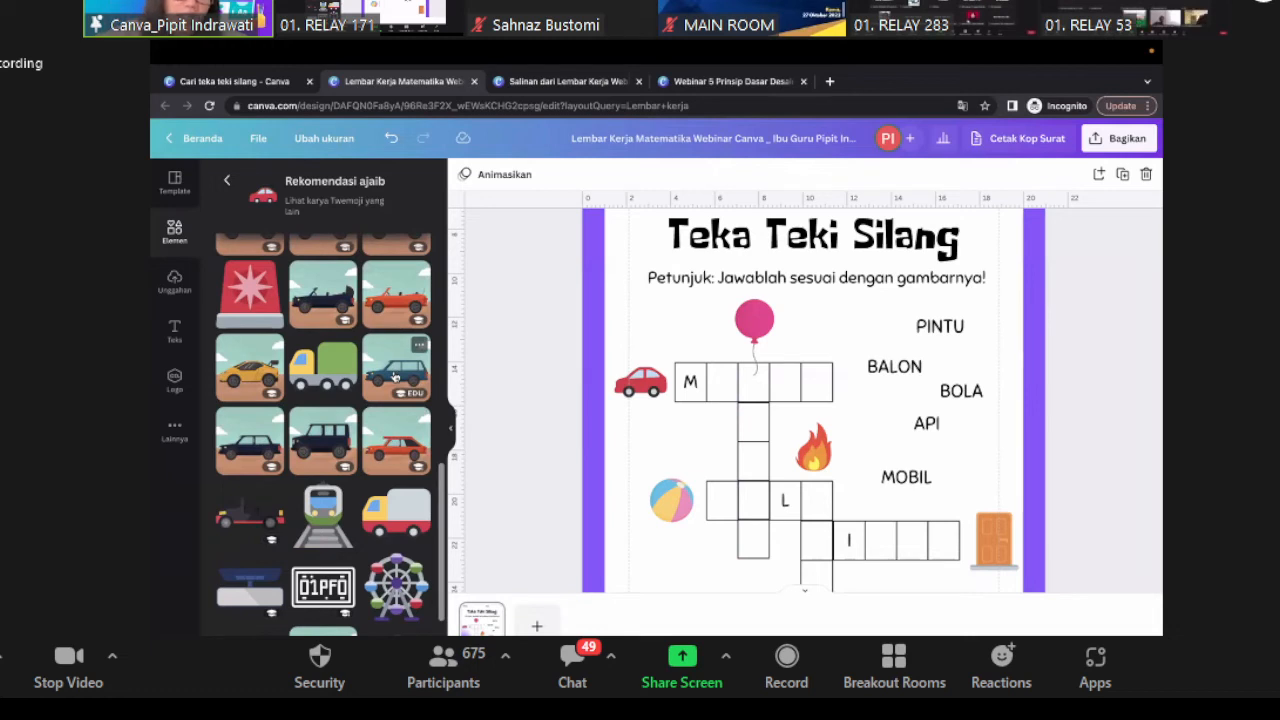
left_click(395, 377)
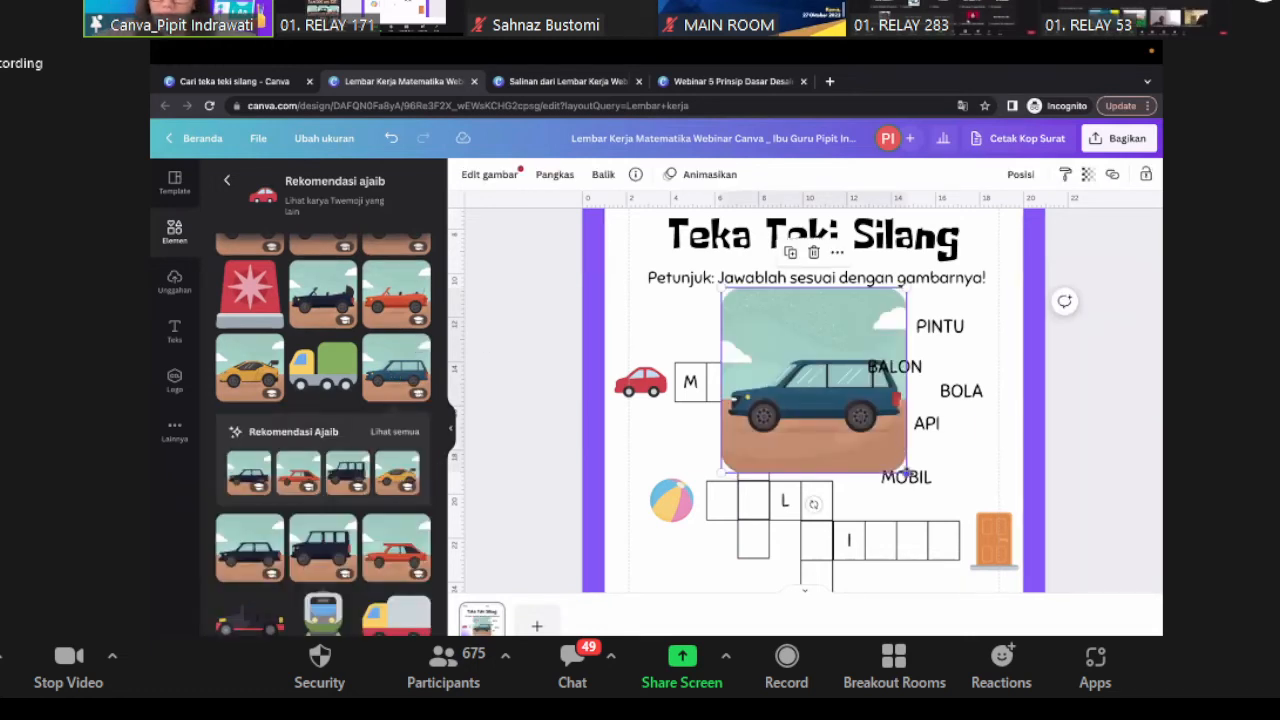
left_click_drag(905, 470, 650, 396)
left_click(629, 388)
key("Delete")
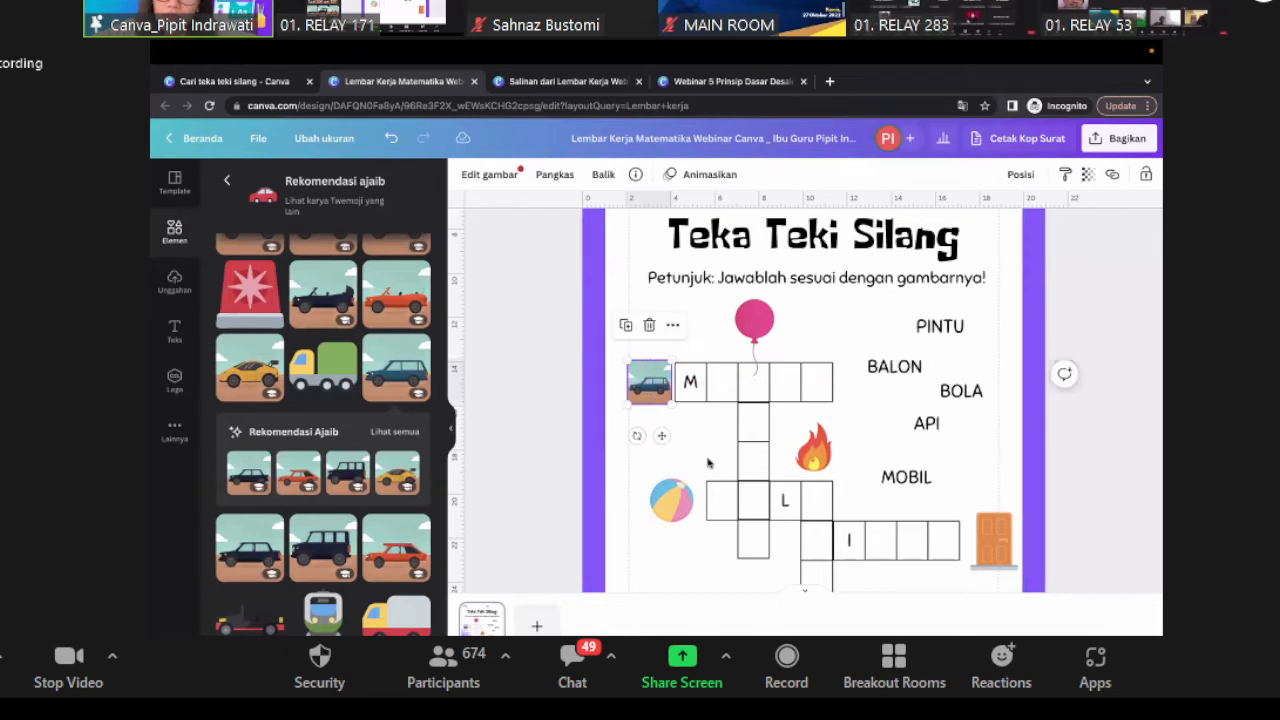
left_click(709, 460)
- Replace the blue and pink beach ball with the orange, white and green ball from its similar elements, shrunk beside the L row
left_click(680, 491)
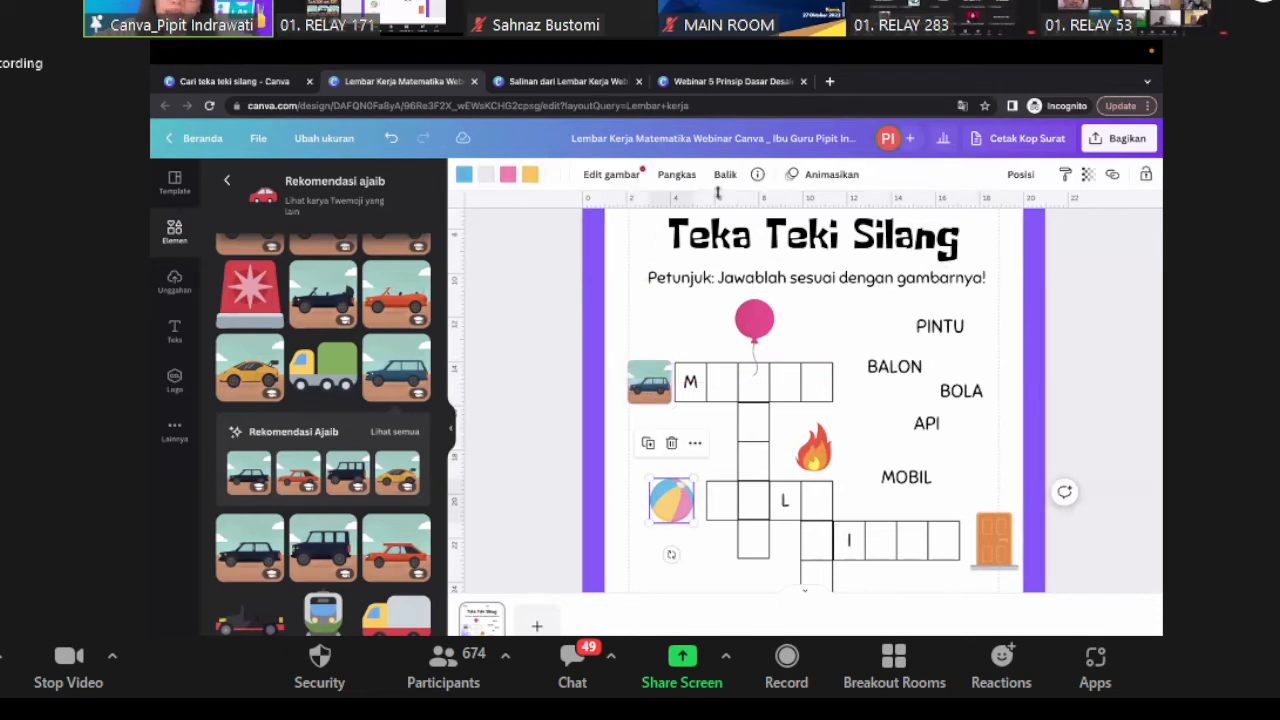
left_click(760, 175)
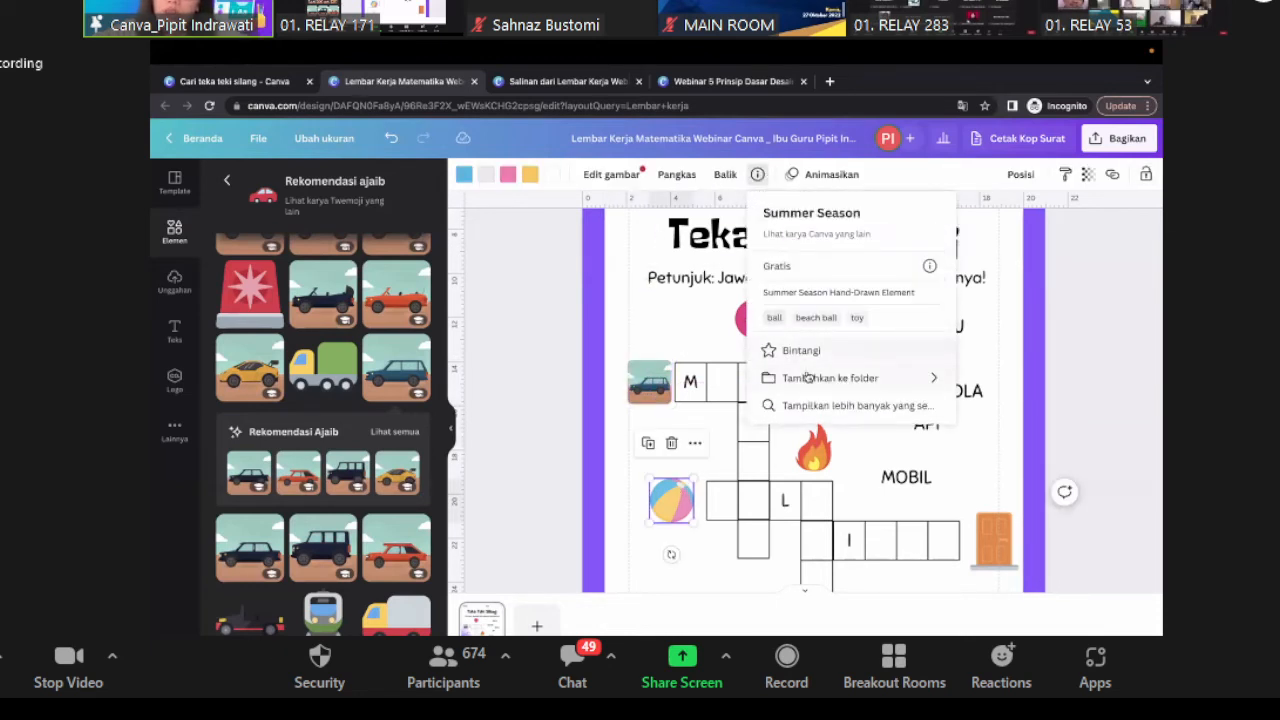
left_click(811, 407)
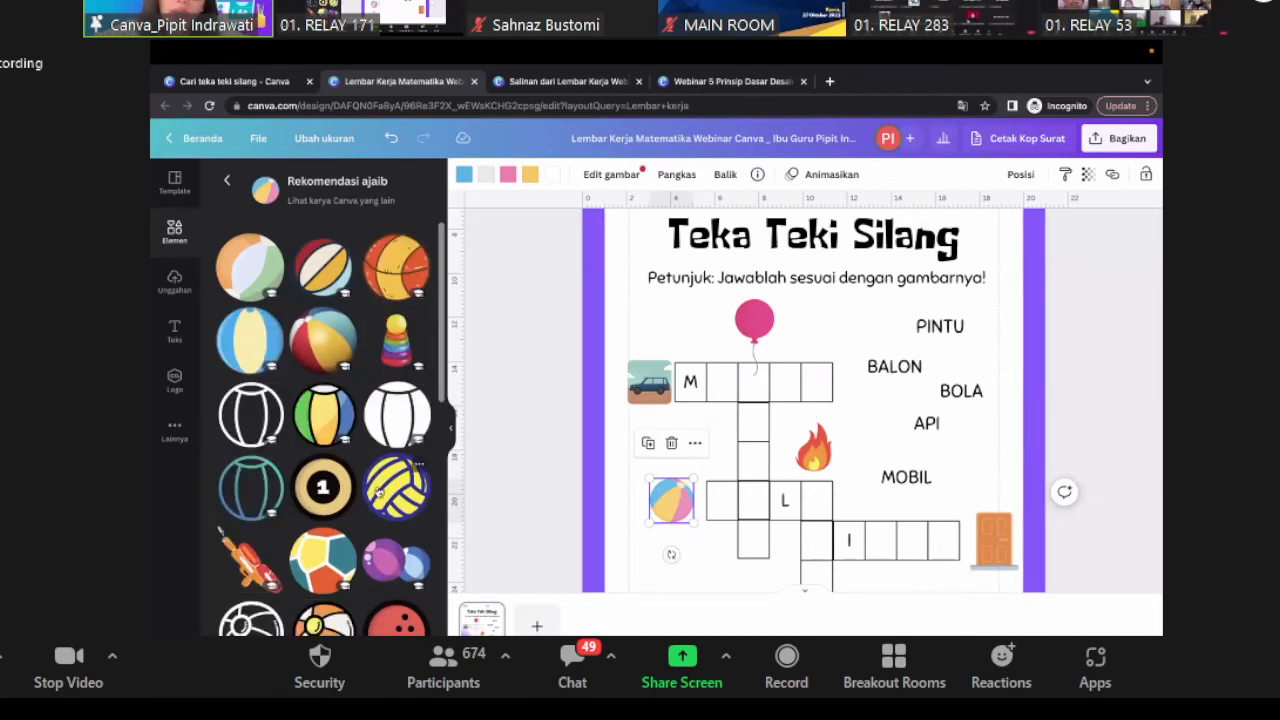
scroll(379, 490, "down", 5)
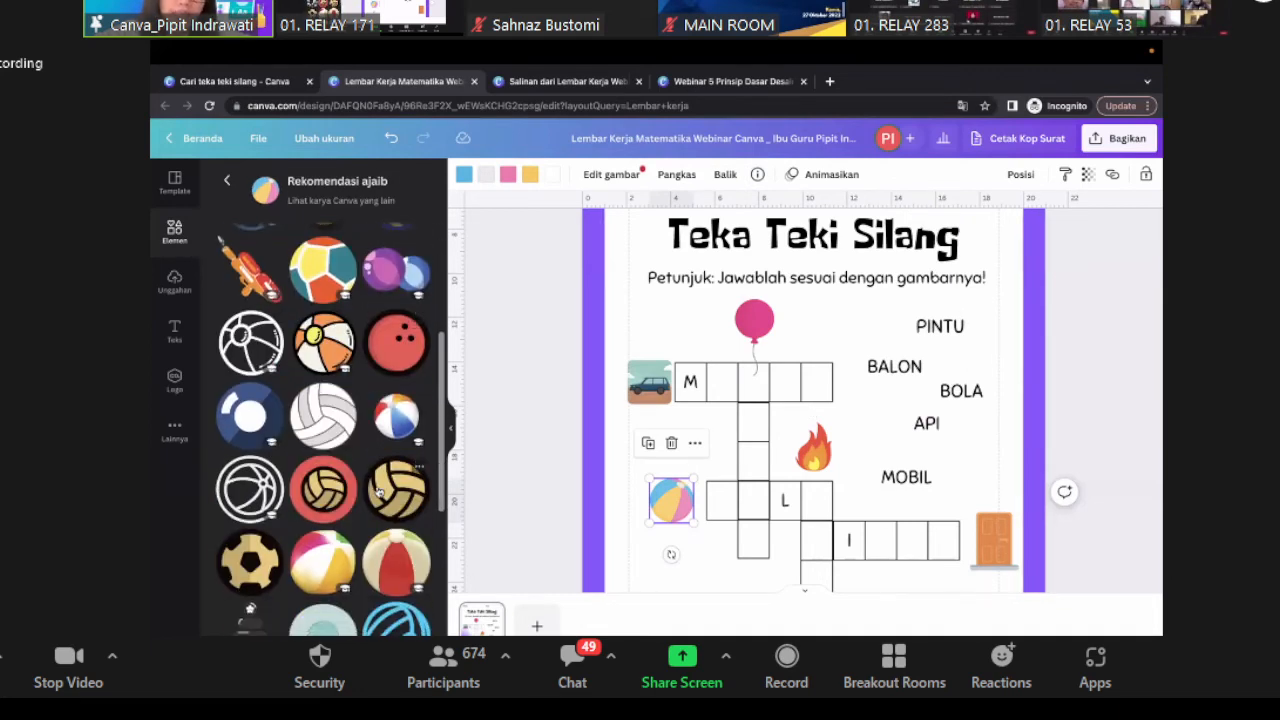
scroll(379, 490, "down", 7)
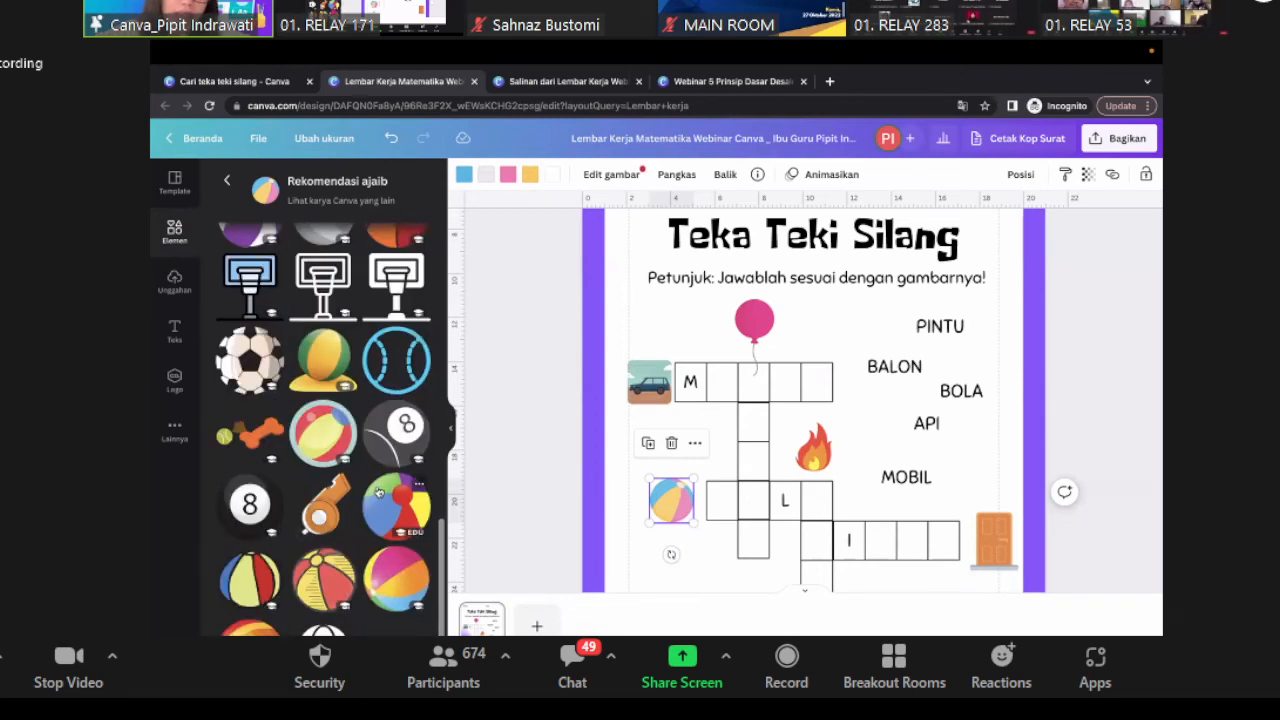
scroll(379, 490, "up", 10)
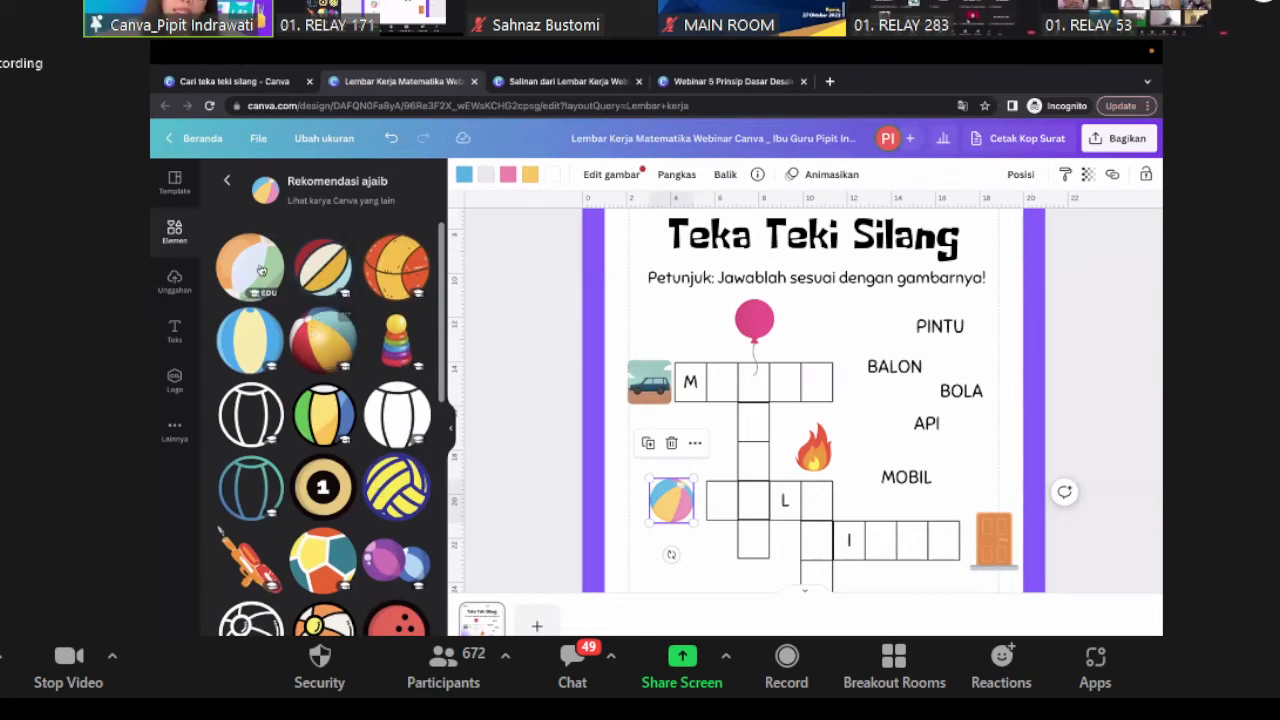
left_click(320, 338)
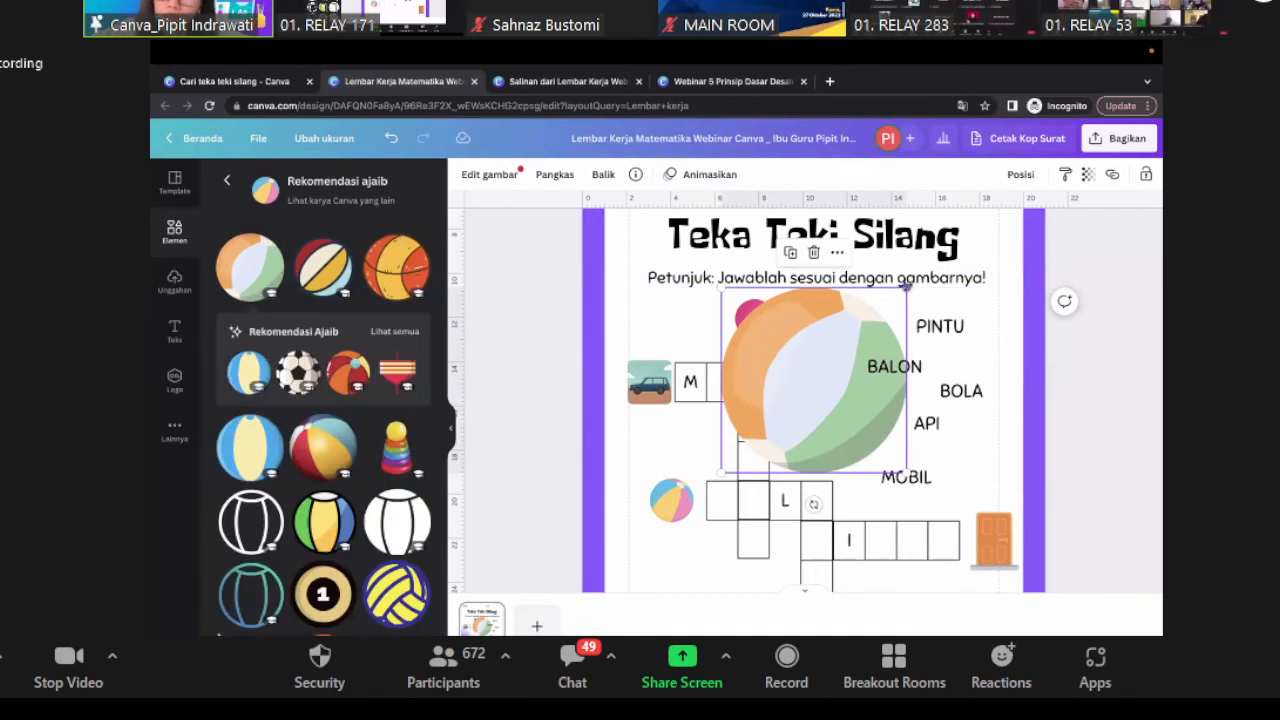
left_click_drag(910, 289, 771, 424)
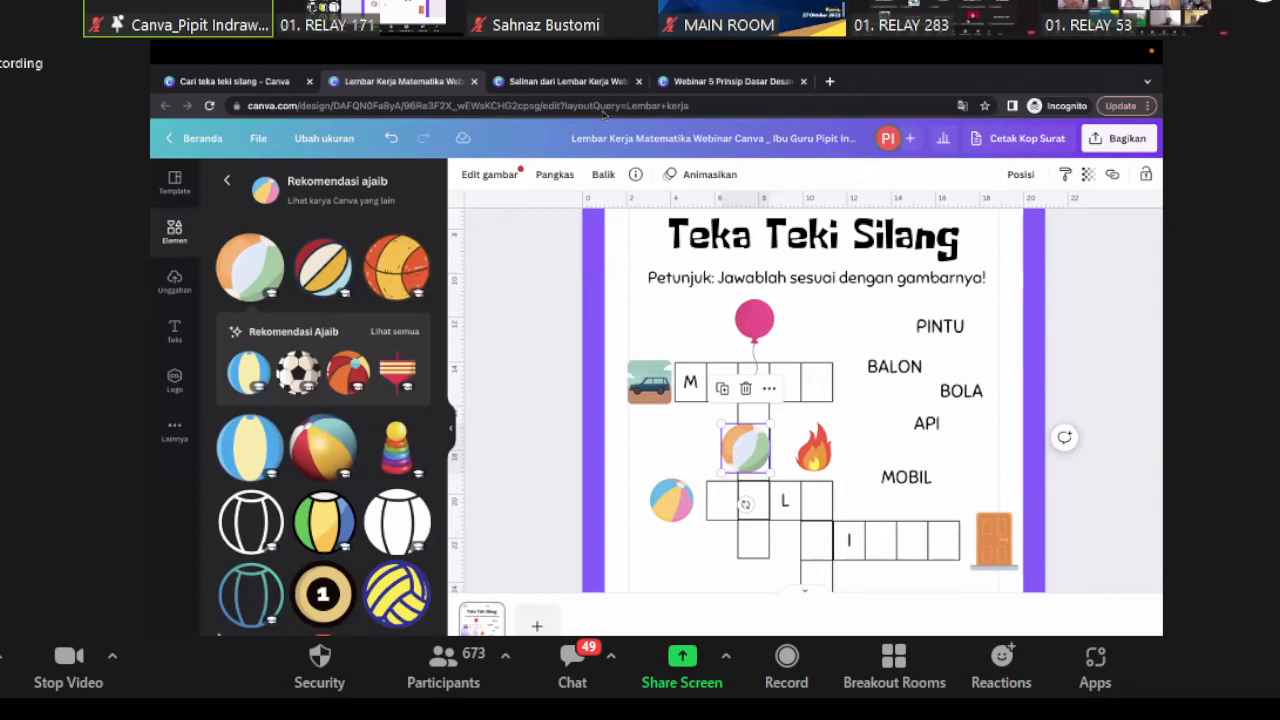
left_click_drag(742, 455, 668, 472)
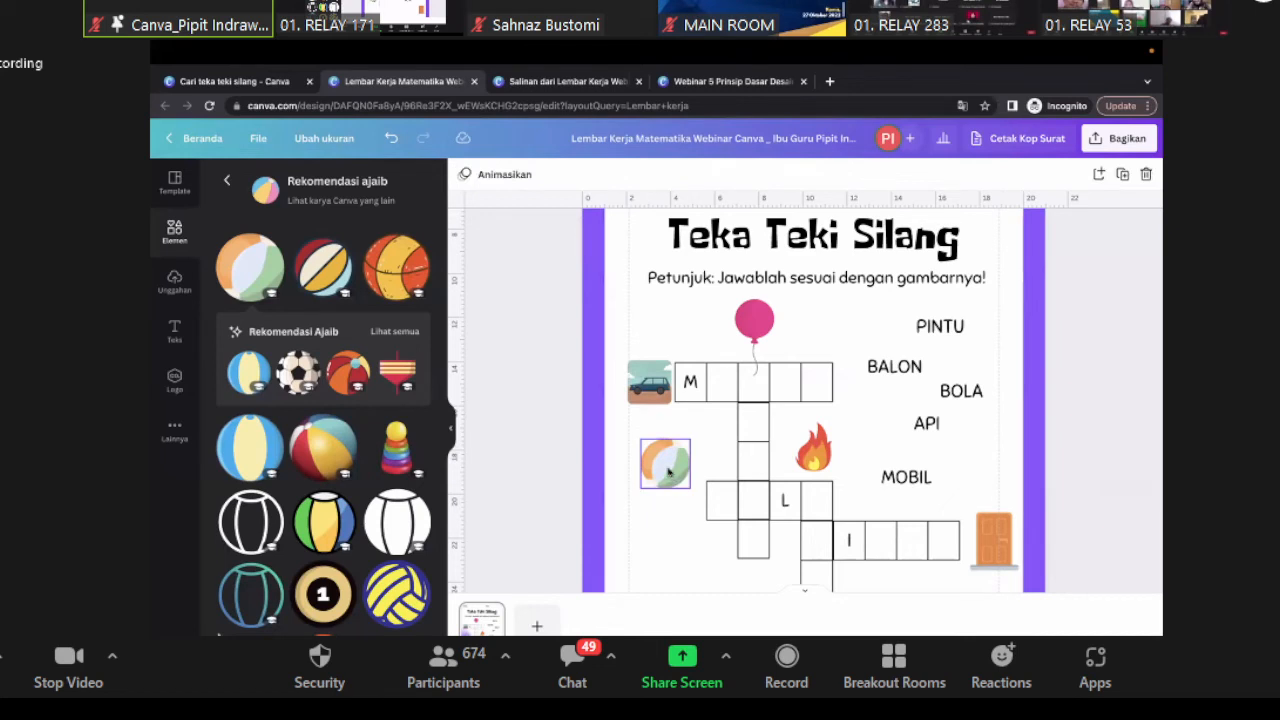
mouse_move(674, 497)
left_mouse_down()
mouse_move(659, 521)
mouse_move(676, 503)
left_mouse_up()
left_click(733, 571)
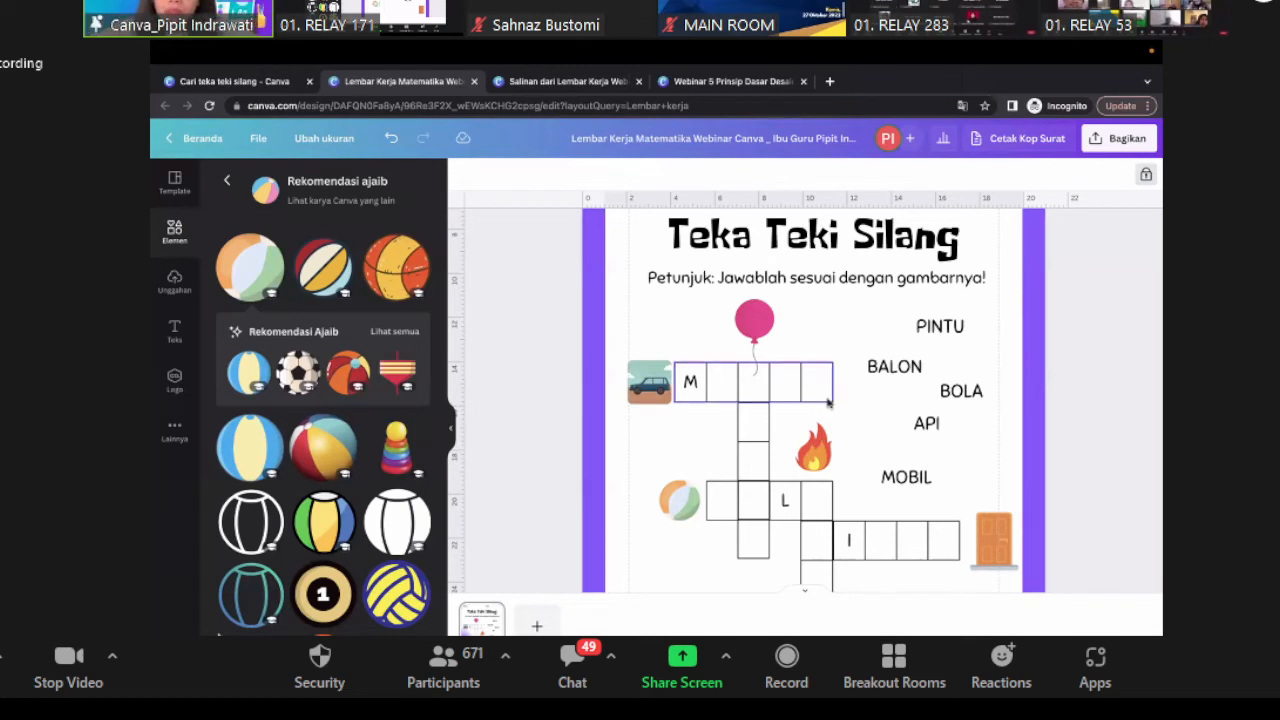
- Replace the pink balloon above the crossword with a small red bear-shaped balloon from its recommended similar elements
left_click(760, 325)
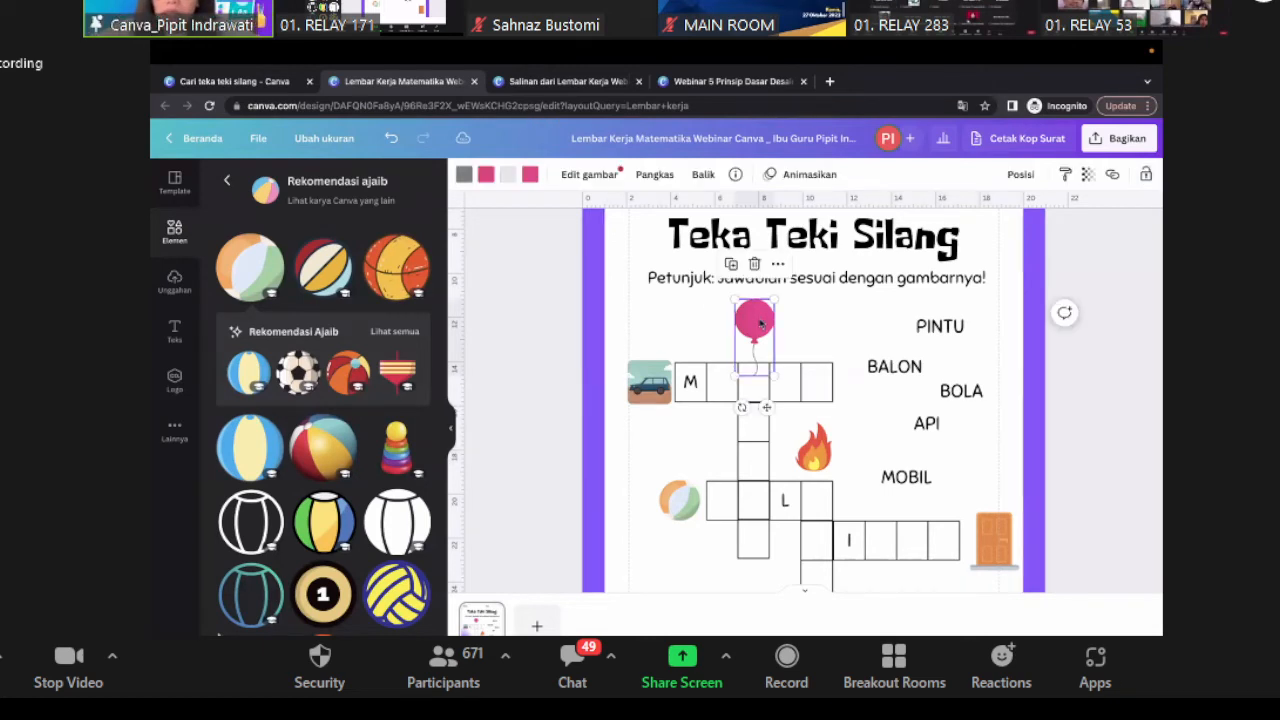
left_click(735, 174)
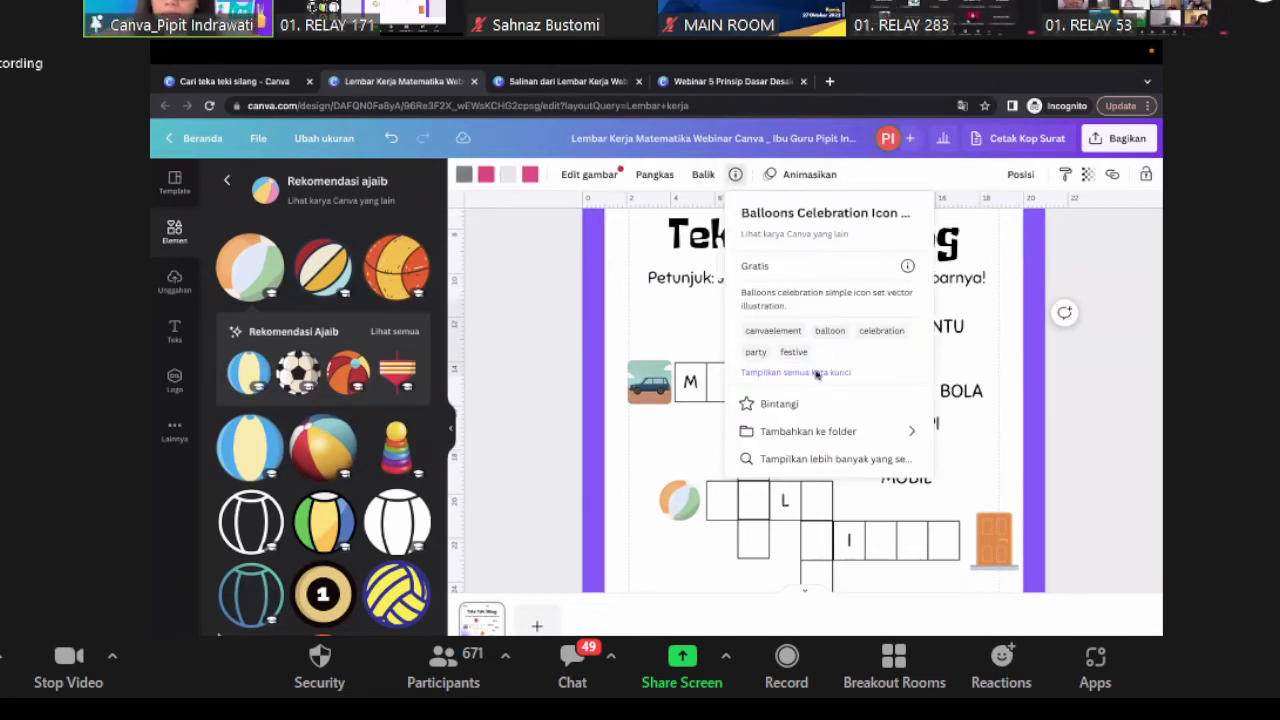
left_click(822, 459)
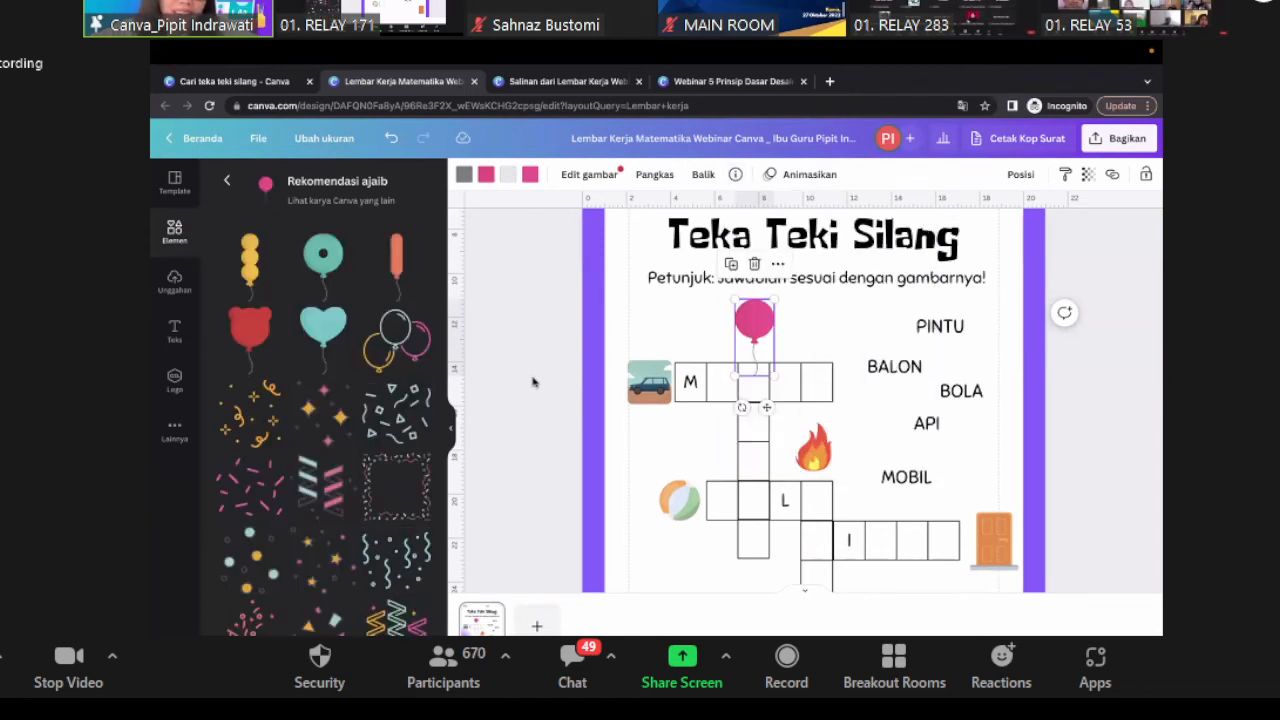
left_click(262, 333)
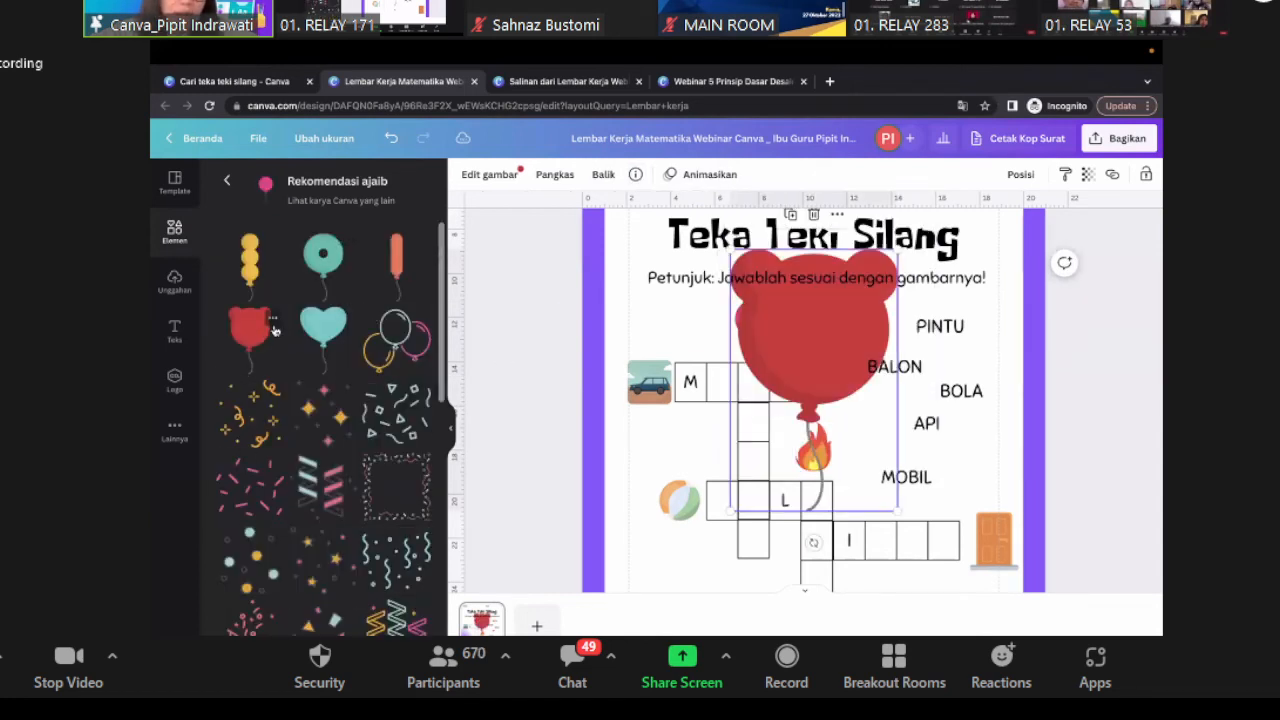
left_click_drag(897, 511, 780, 330)
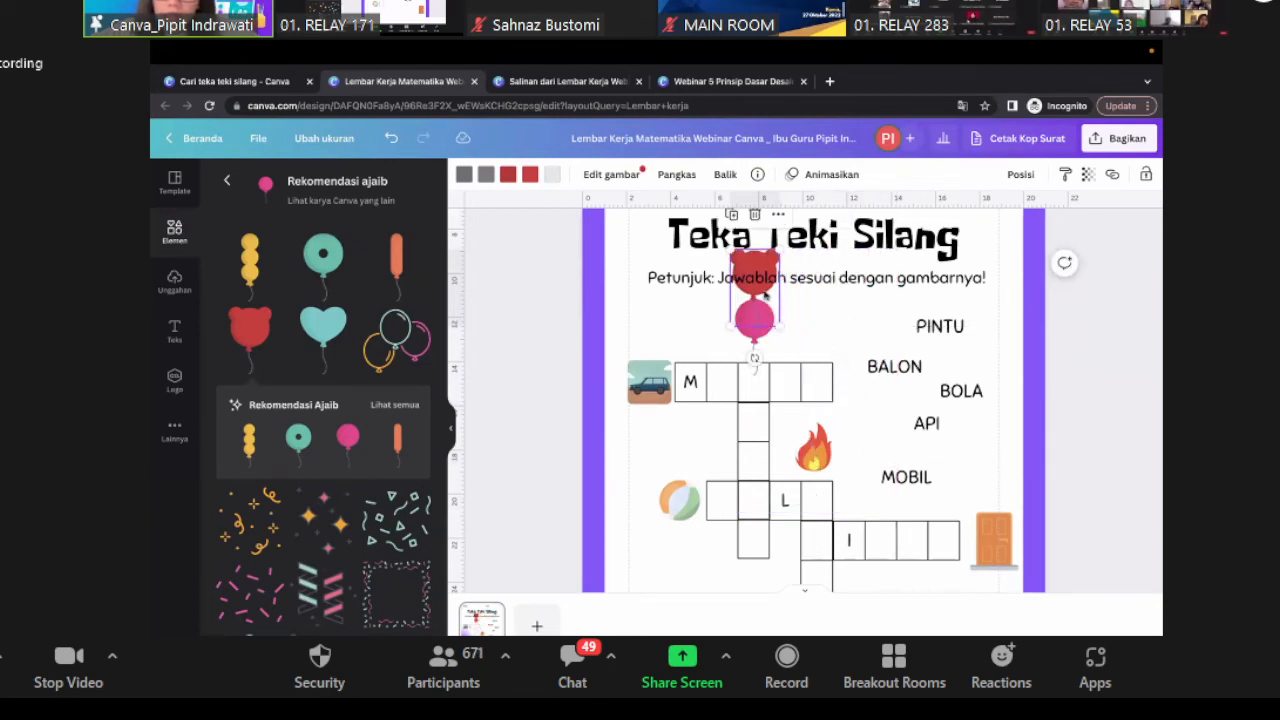
left_click_drag(760, 288, 757, 325)
left_click(762, 330)
key("Delete")
left_click(754, 332)
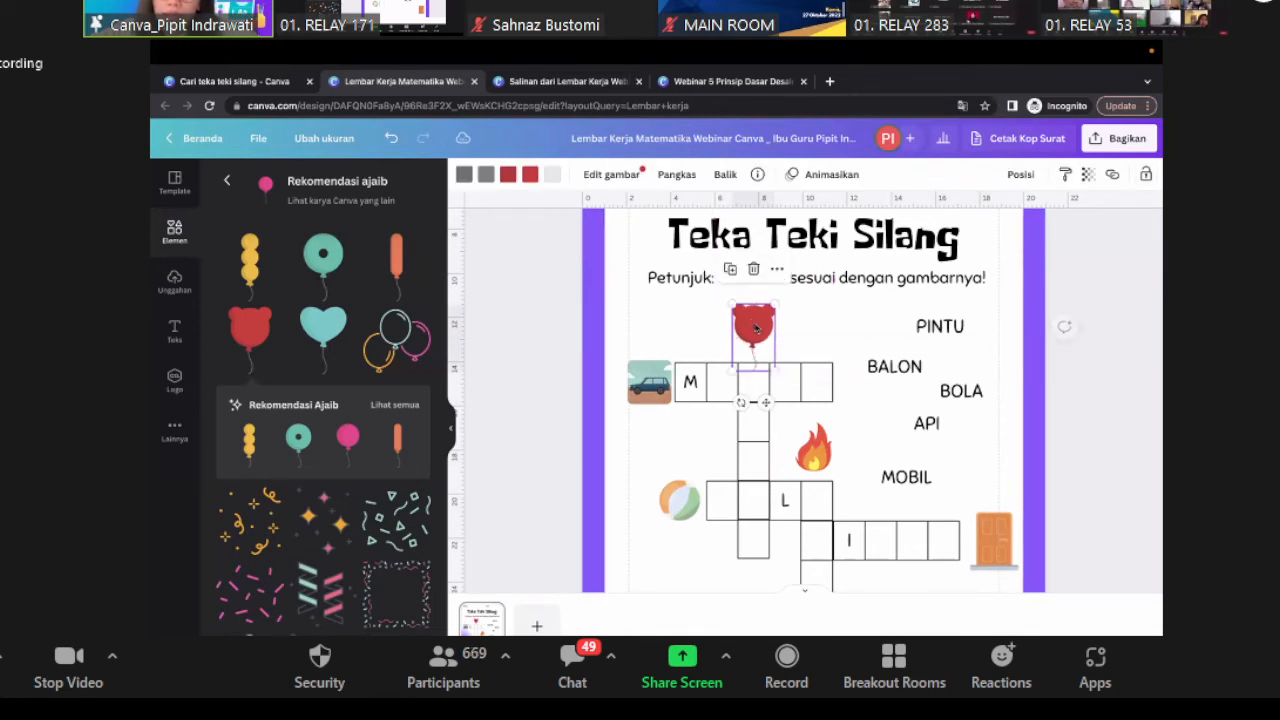
- Try purple and yellow as the main colour of the bear-shaped balloon
left_click(790, 328)
left_click(758, 326)
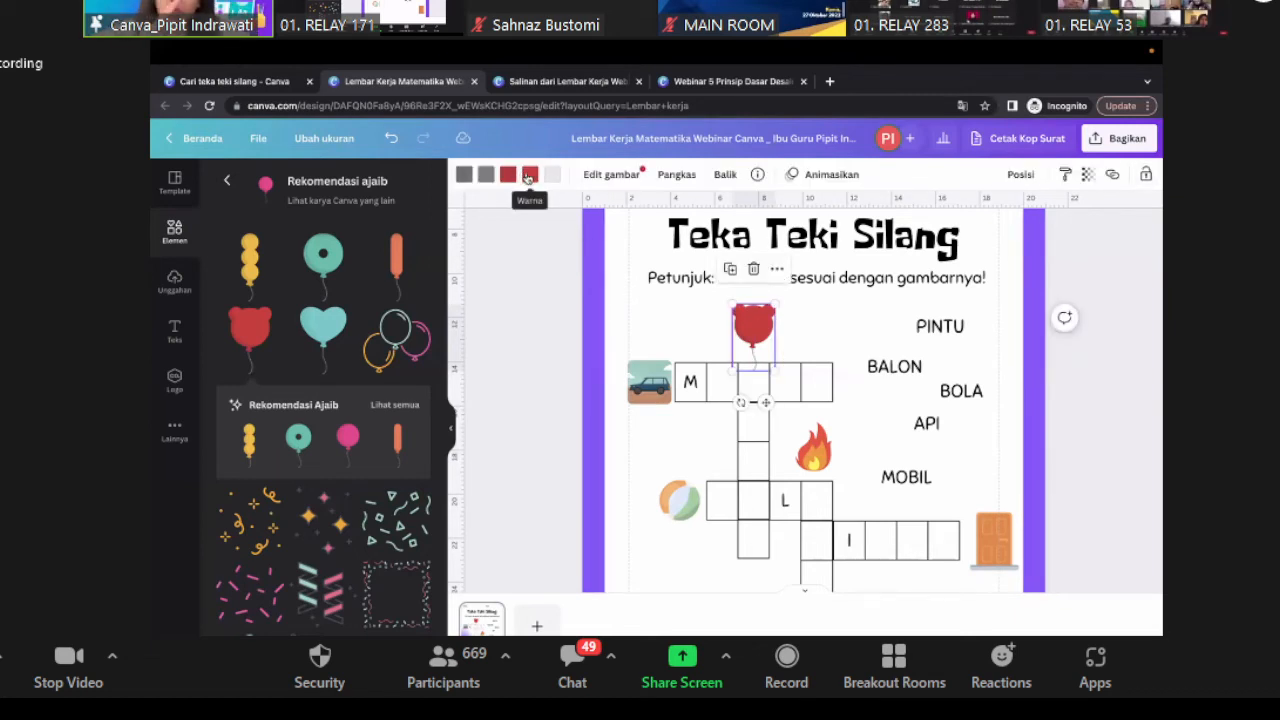
left_click(529, 175)
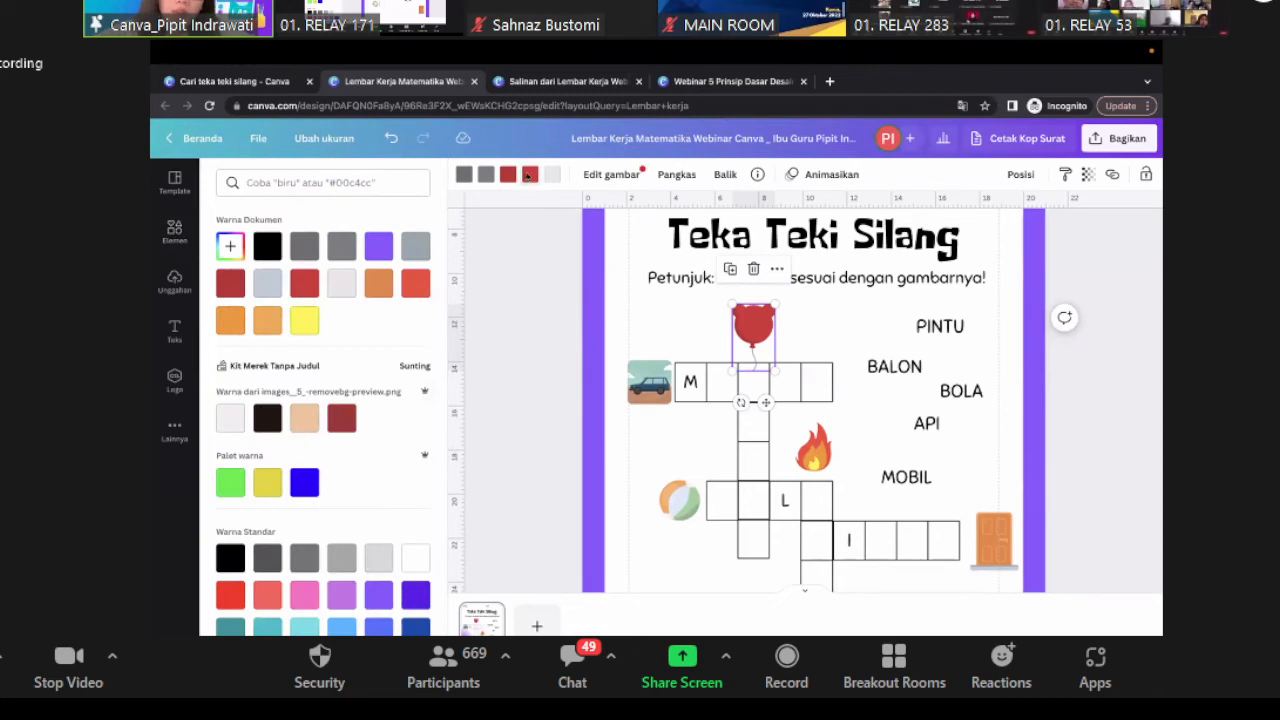
left_click(379, 247)
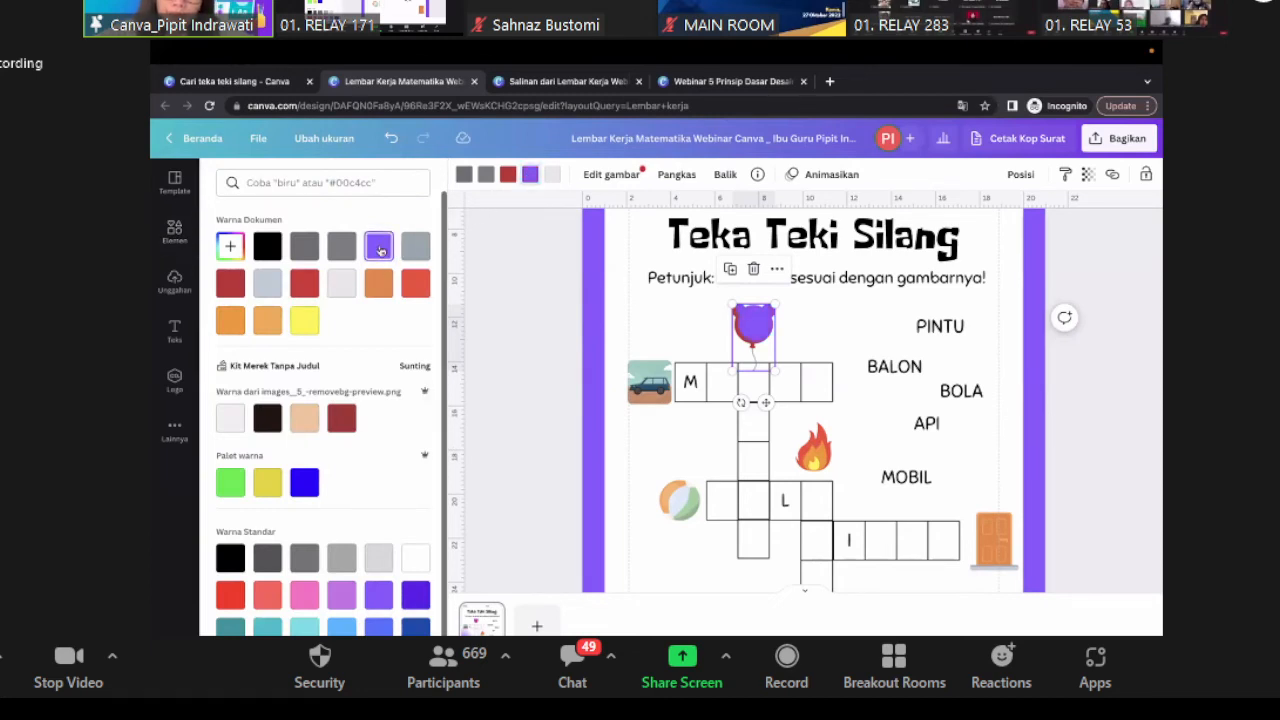
left_click(305, 322)
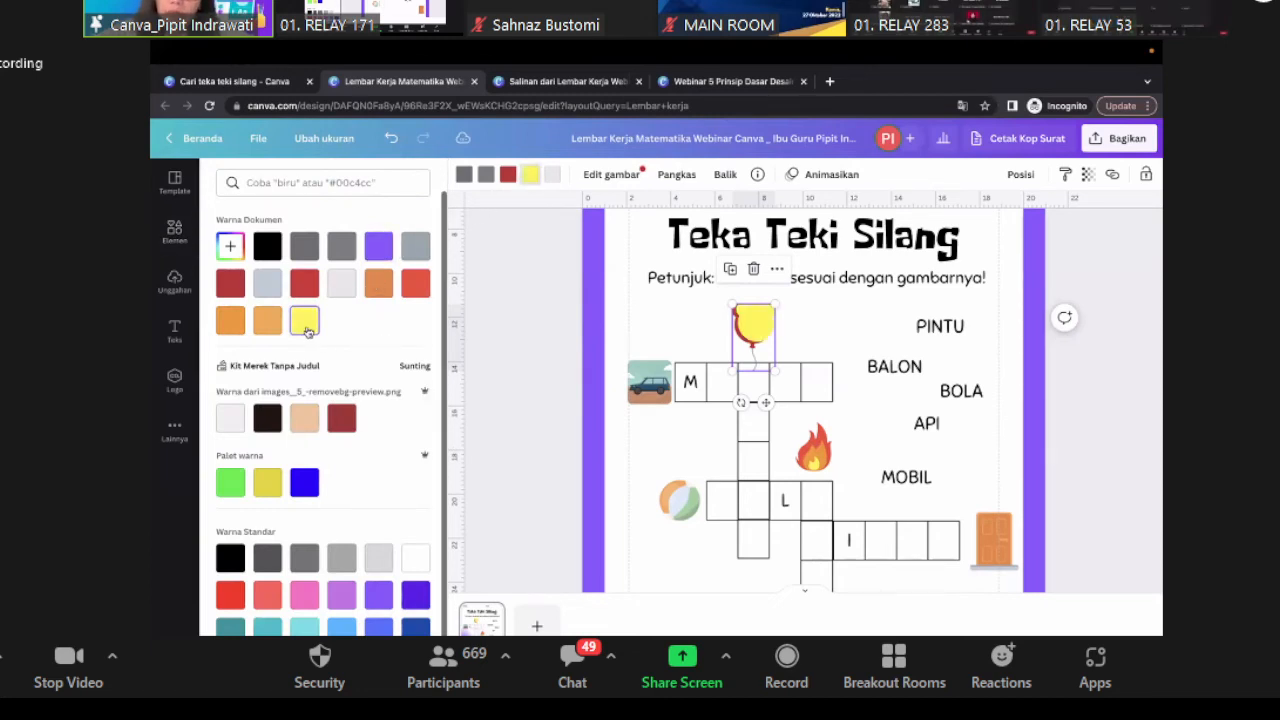
- Recolour both the shading and the main body of the bear-shaped balloon light green
left_click(506, 177)
left_click(305, 320)
scroll(255, 430, "down", 1)
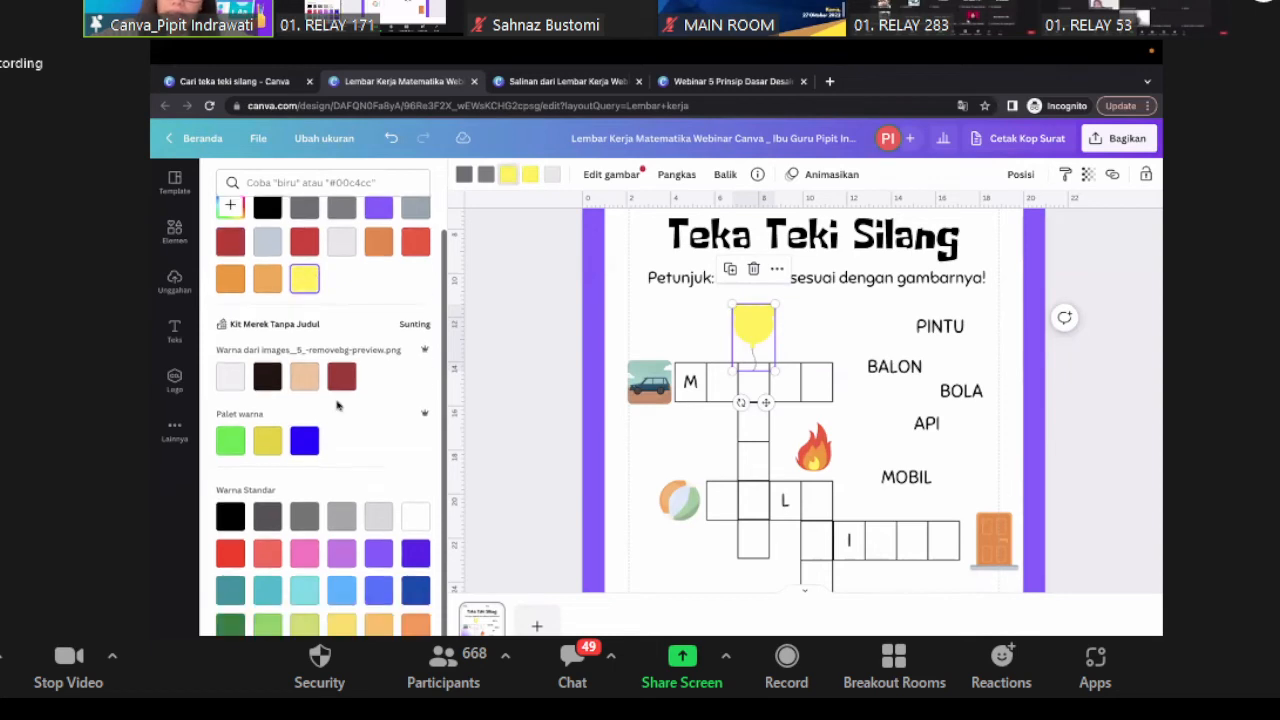
left_click(267, 625)
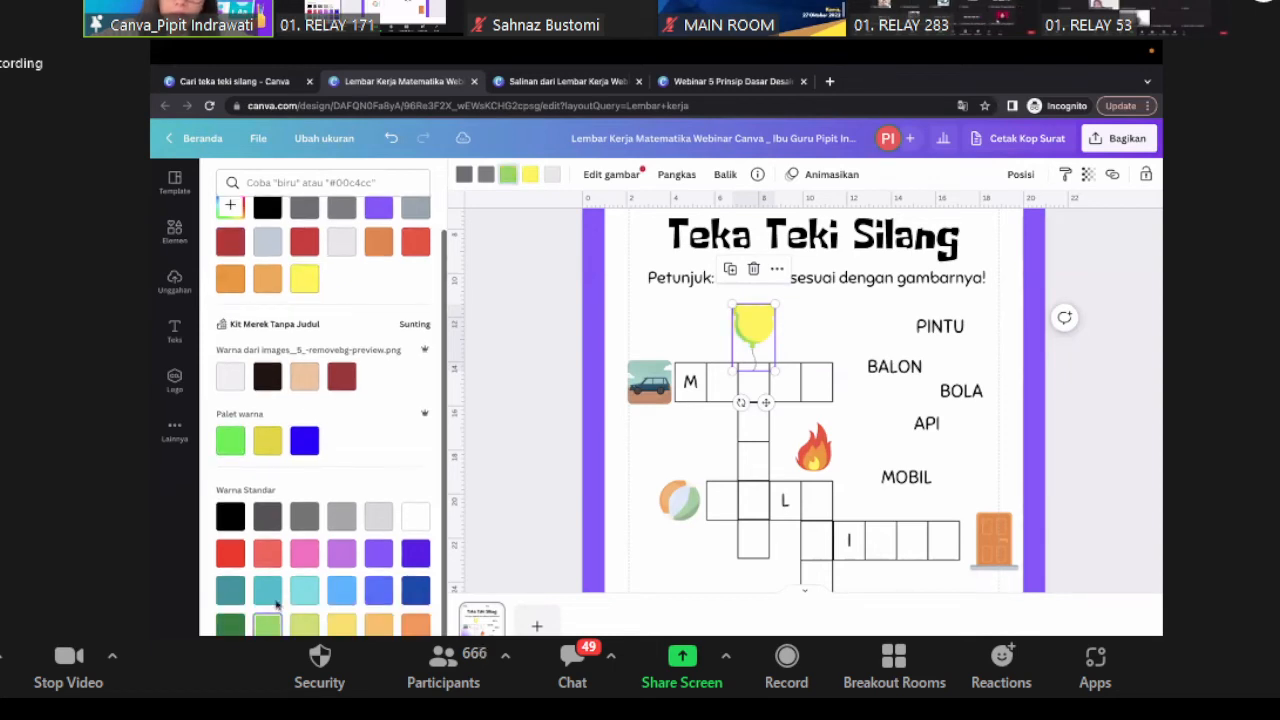
left_click(531, 176)
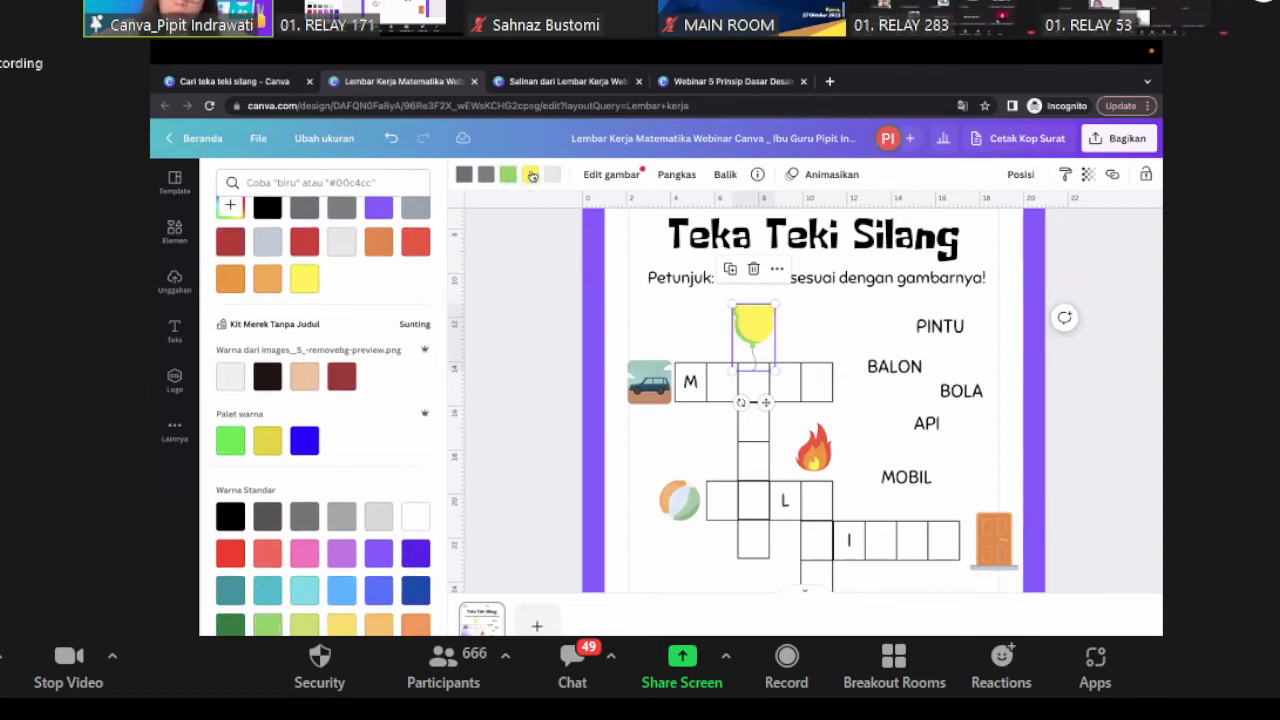
left_click(268, 625)
left_click(517, 357)
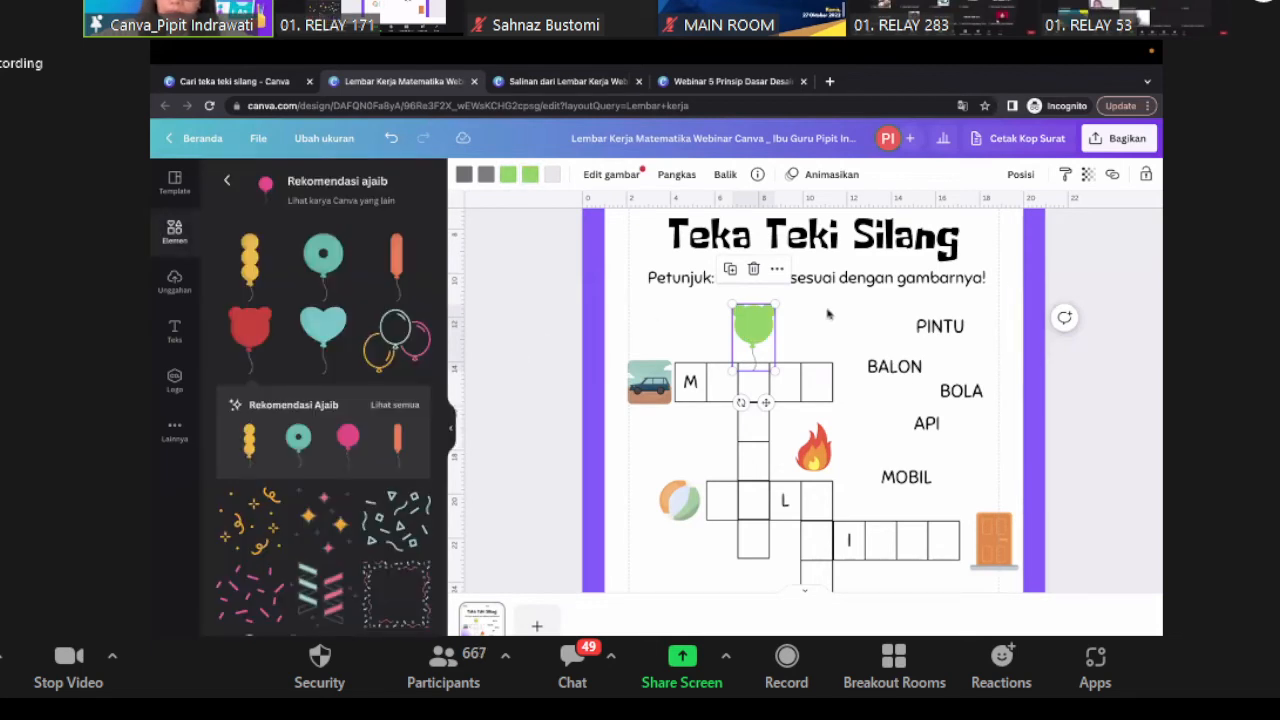
- Replace the flame illustration with the burning match from its recommended similar elements, shrunk above the vertical word's first cell
left_click(814, 447)
left_click(715, 175)
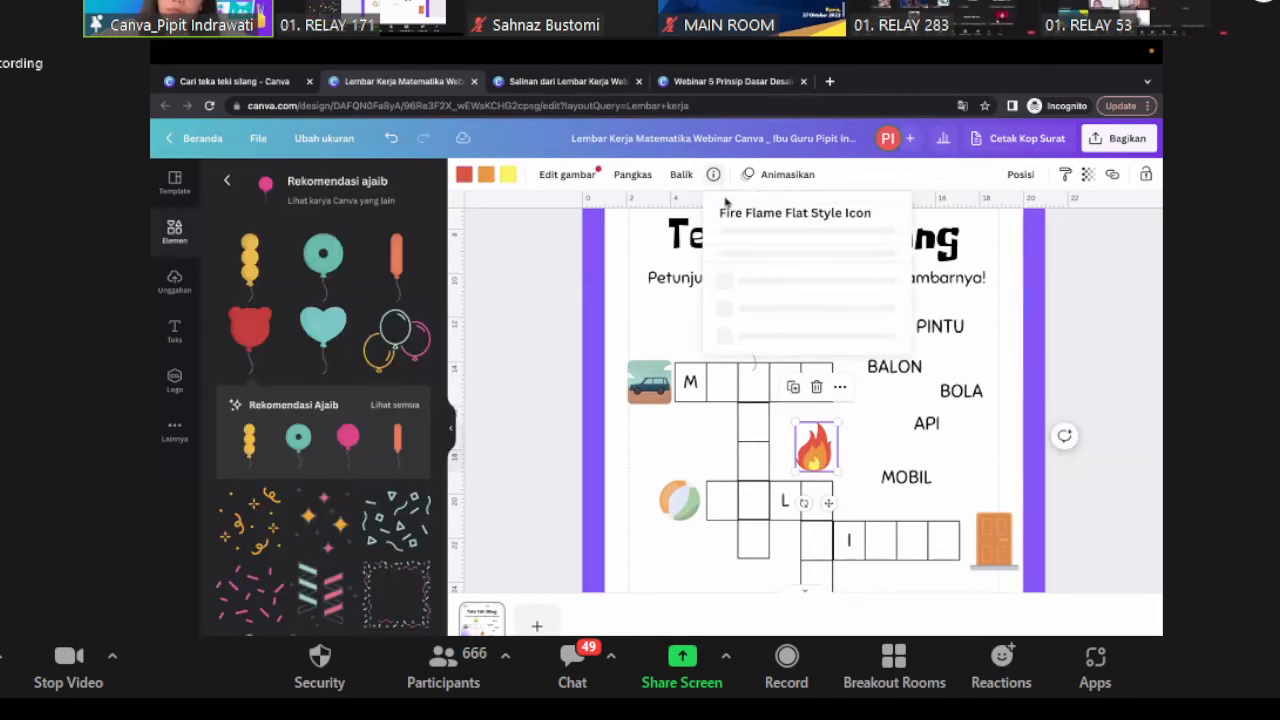
left_click(766, 440)
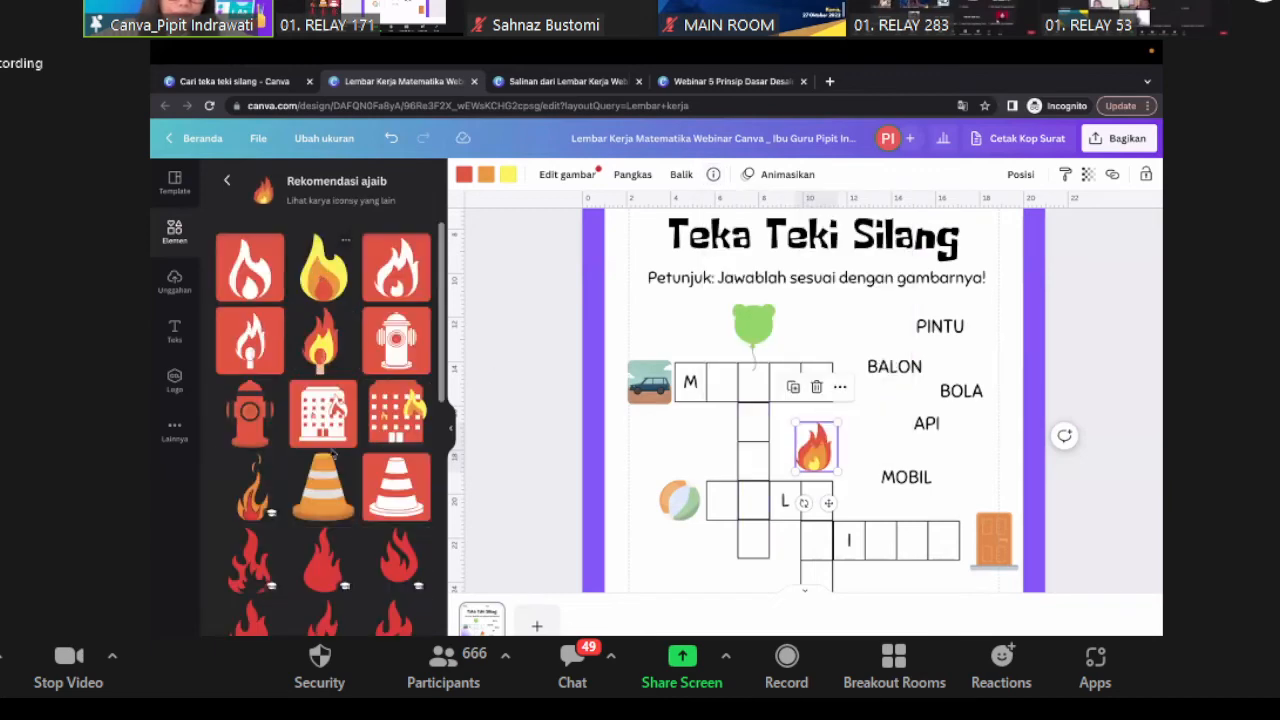
scroll(333, 454, "down", 3)
scroll(322, 380, "up", 3)
left_click_drag(320, 363, 816, 459)
left_click(817, 459)
key("Delete")
left_click(868, 478)
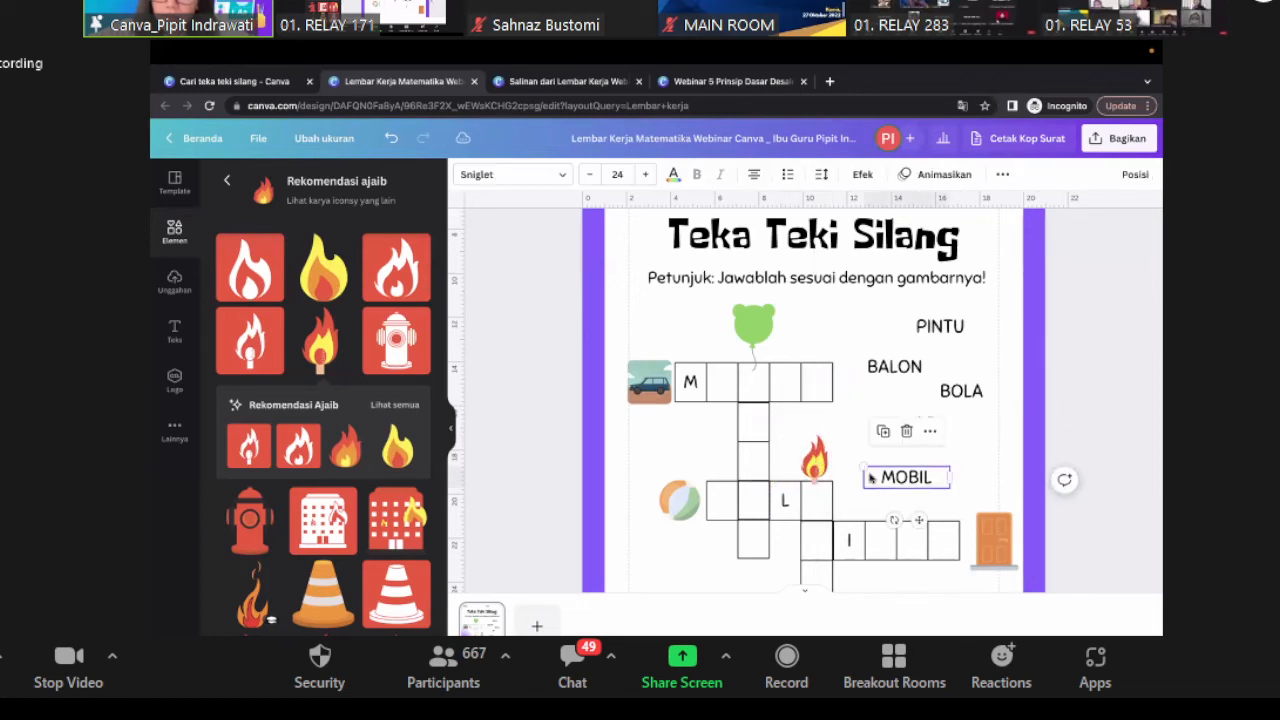
left_click(647, 463)
- Examine the recommended similar elements of the orange door for a matching replacement
scroll(647, 463, "down", 2)
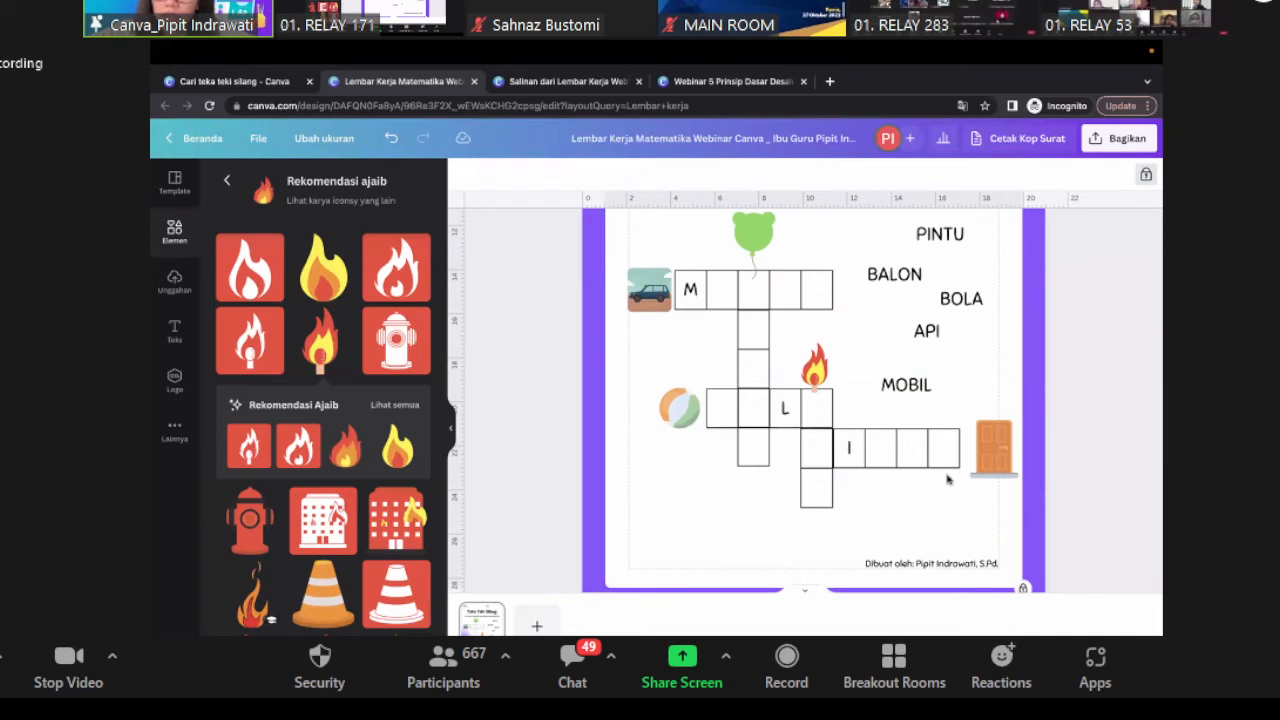
left_click(990, 450)
left_click(735, 175)
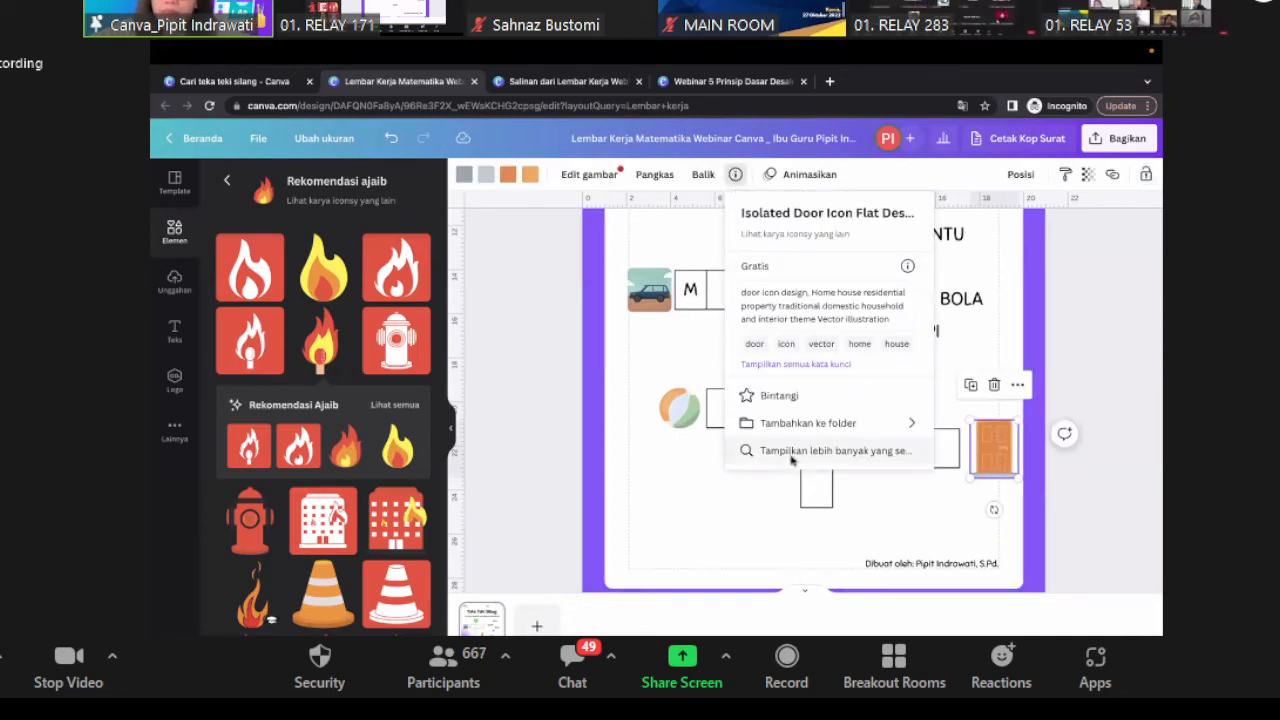
left_click(791, 451)
scroll(350, 428, "down", 4)
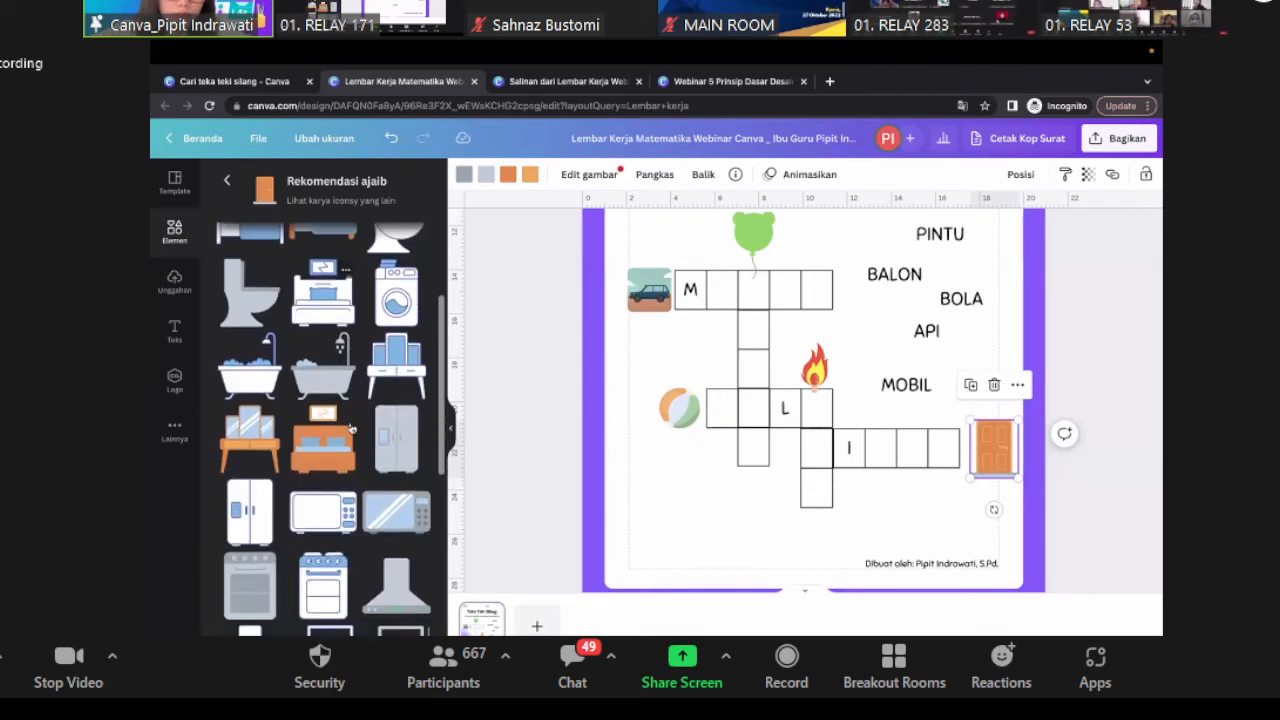
scroll(350, 428, "down", 6)
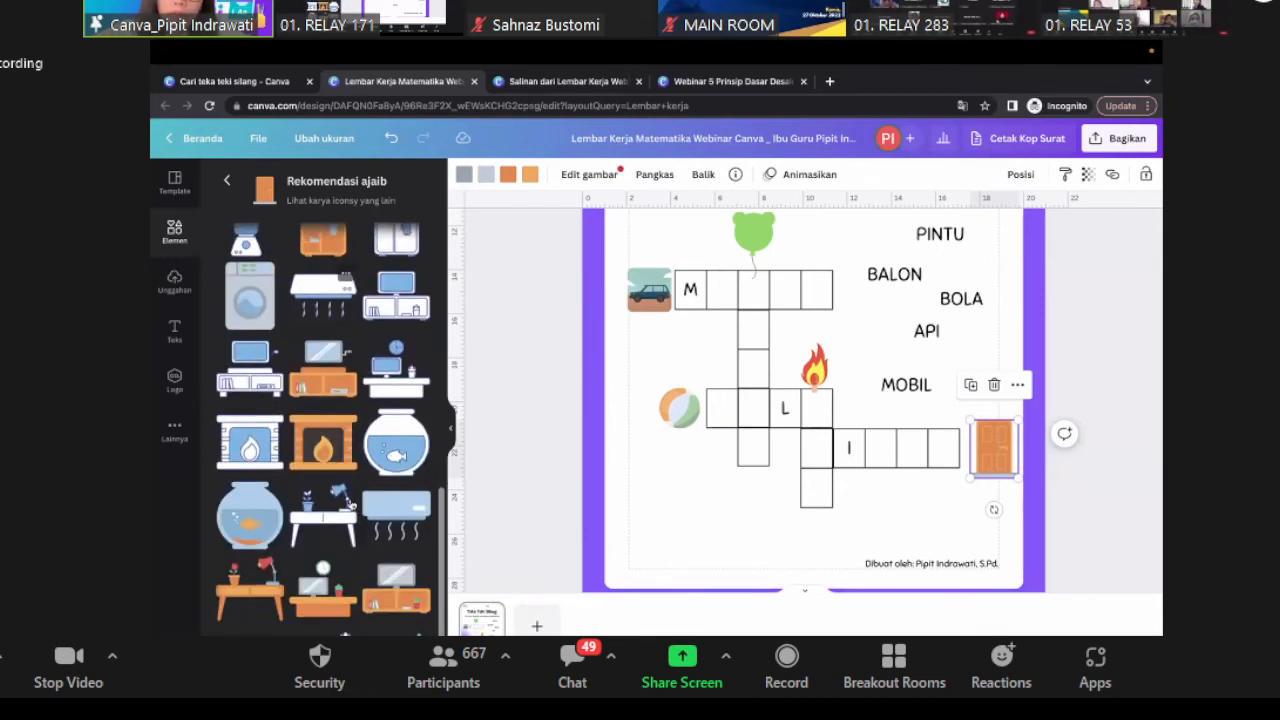
scroll(345, 470, "up", 10)
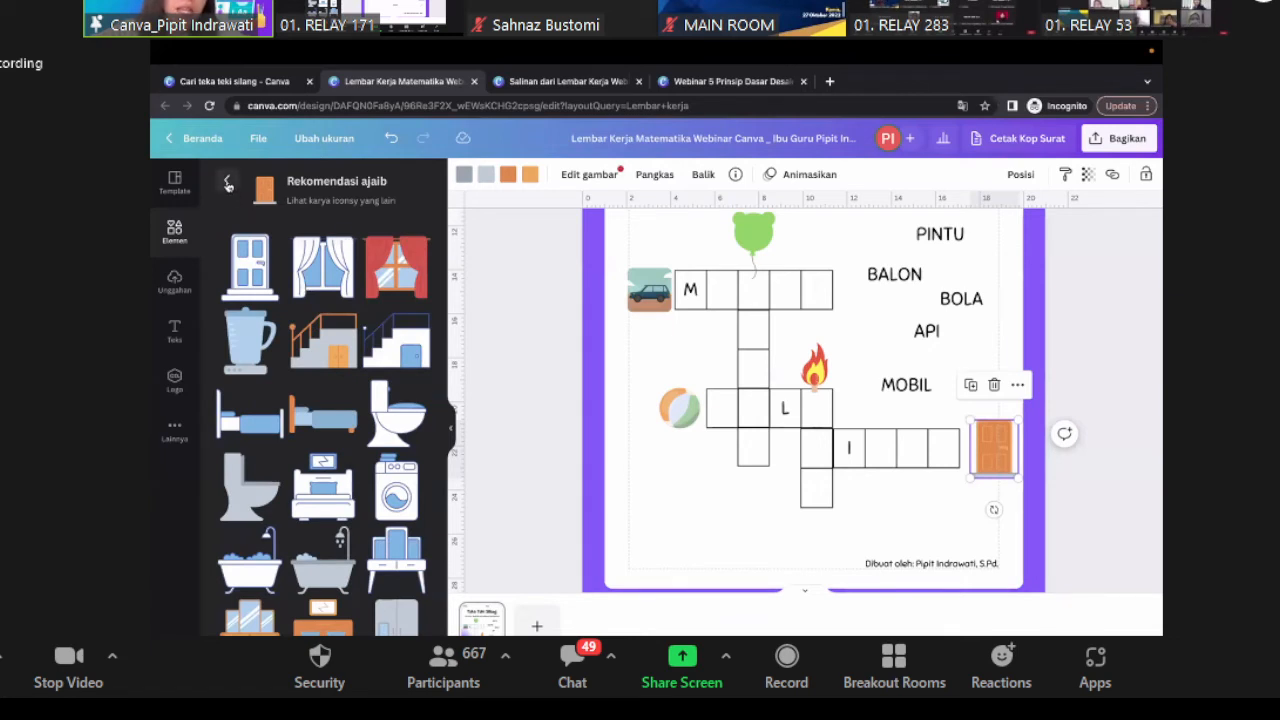
left_click(228, 184)
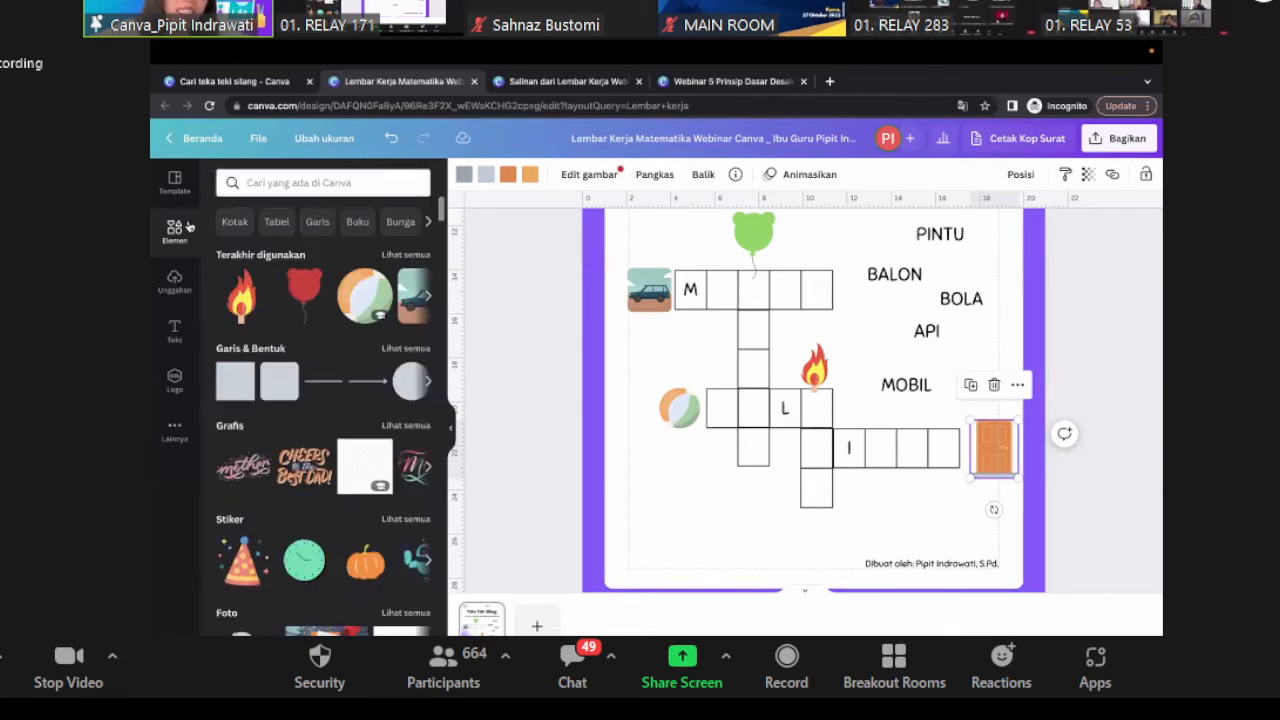
- Search the elements for "pintu", limit the results to graphics and look through the door illustrations
left_click(300, 182)
type("pintu")
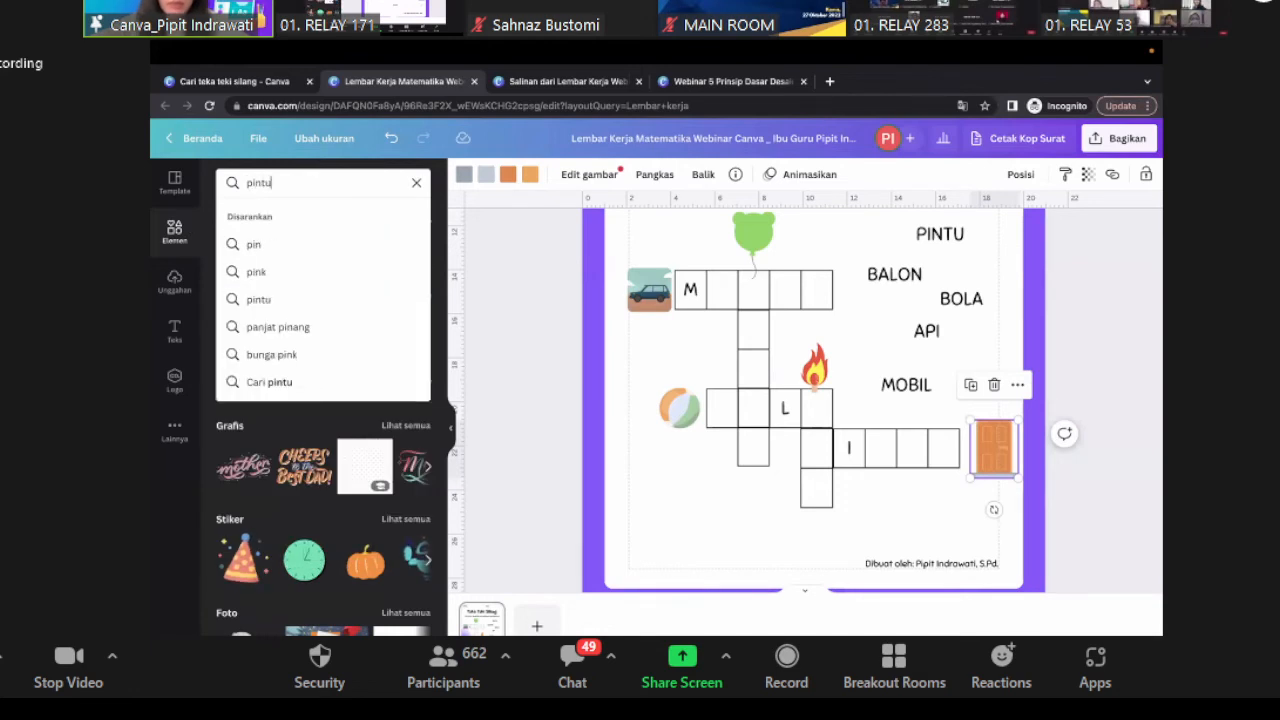
key("Return")
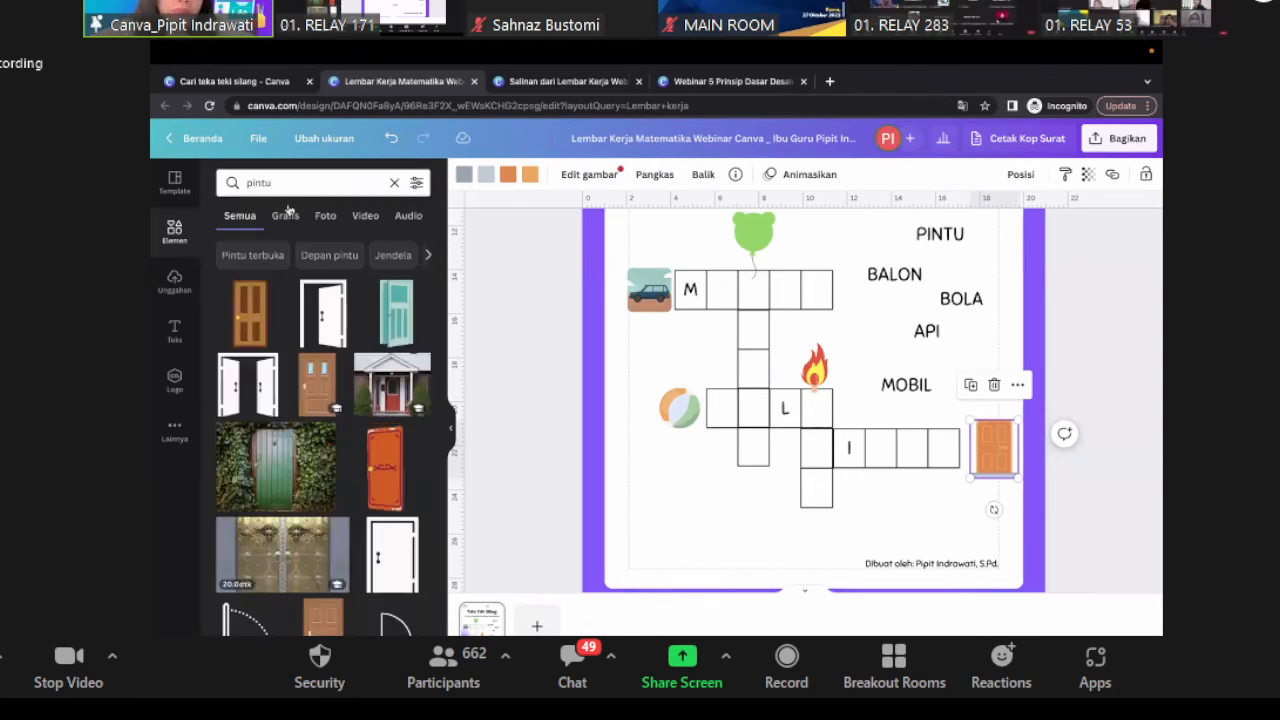
left_click(286, 218)
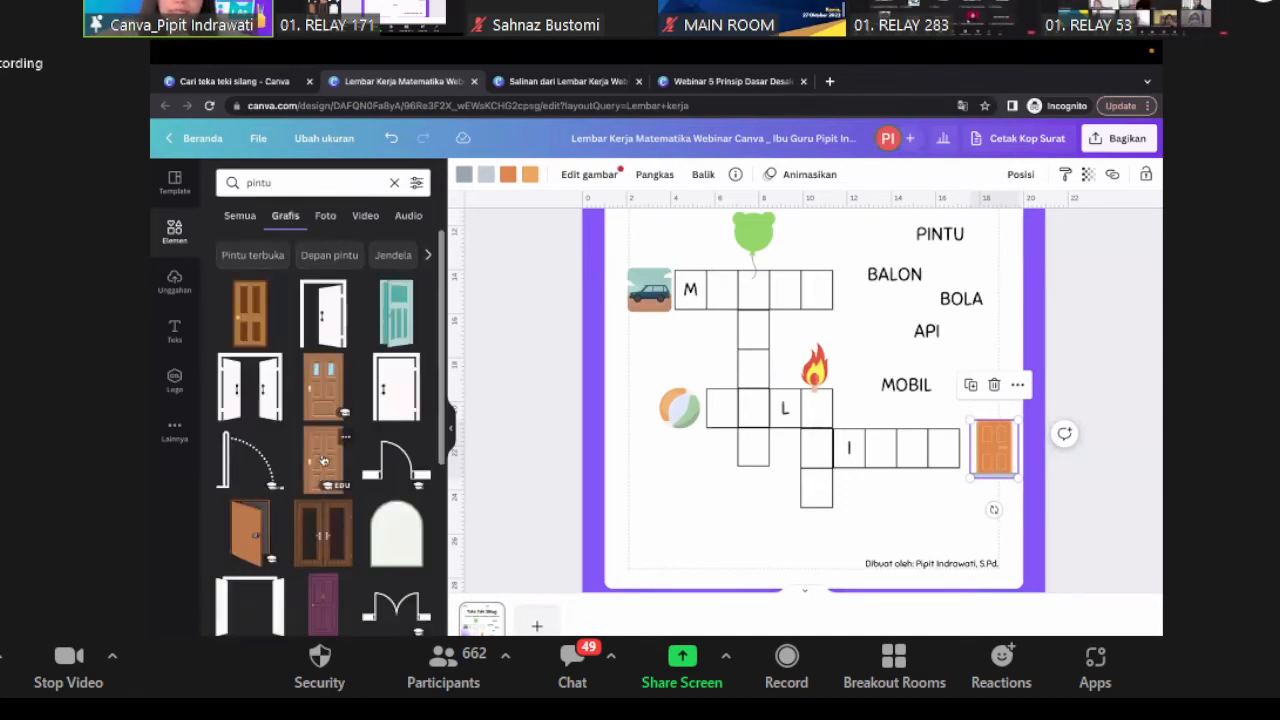
scroll(381, 484, "down", 3)
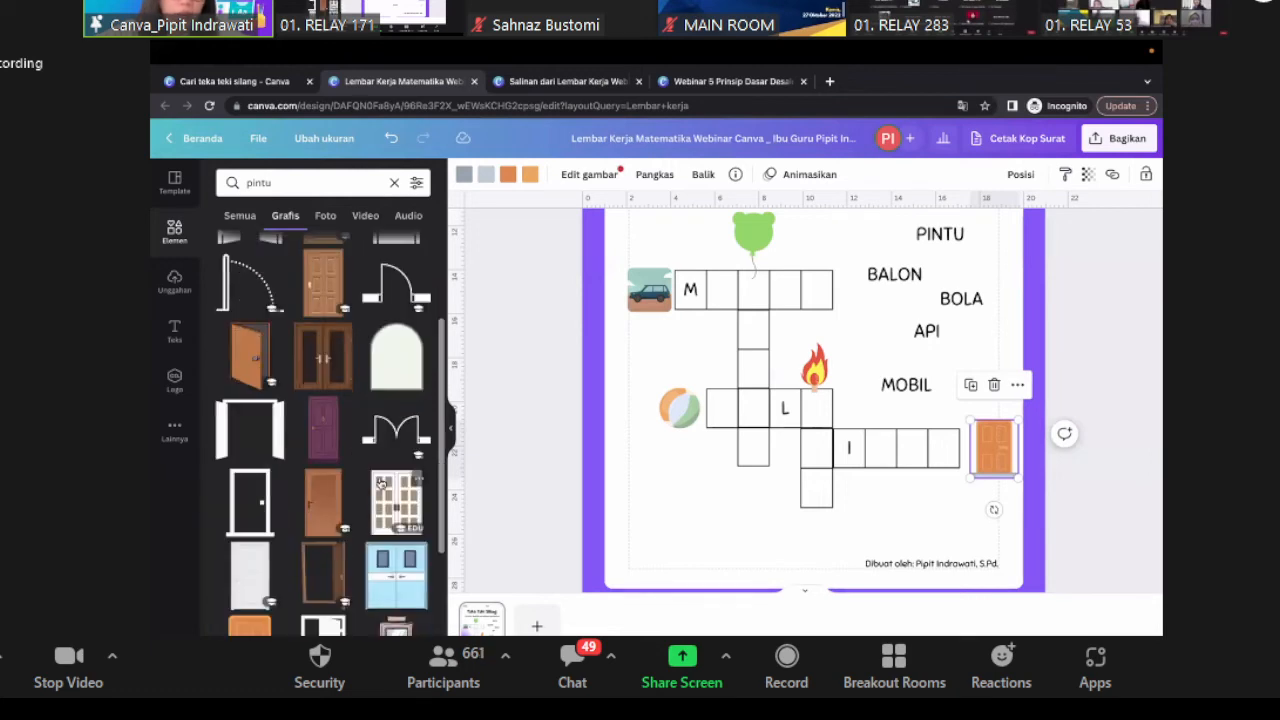
scroll(381, 484, "down", 5)
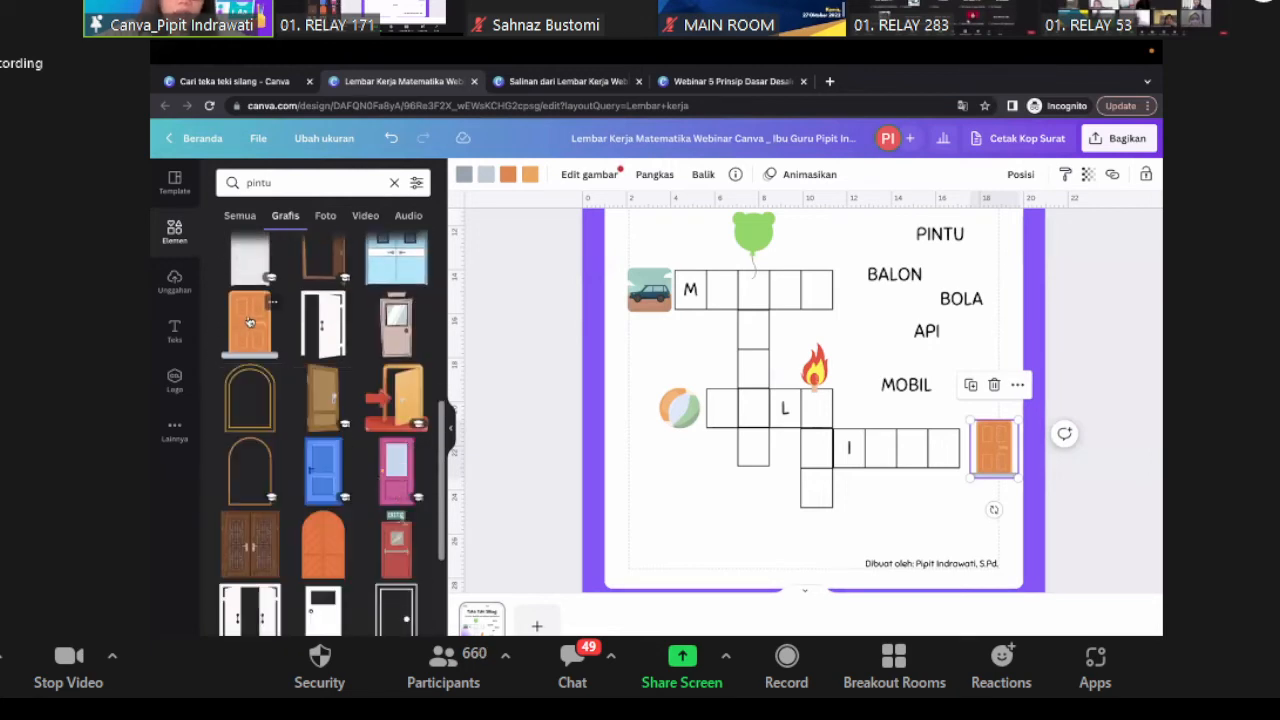
scroll(400, 440, "down", 2)
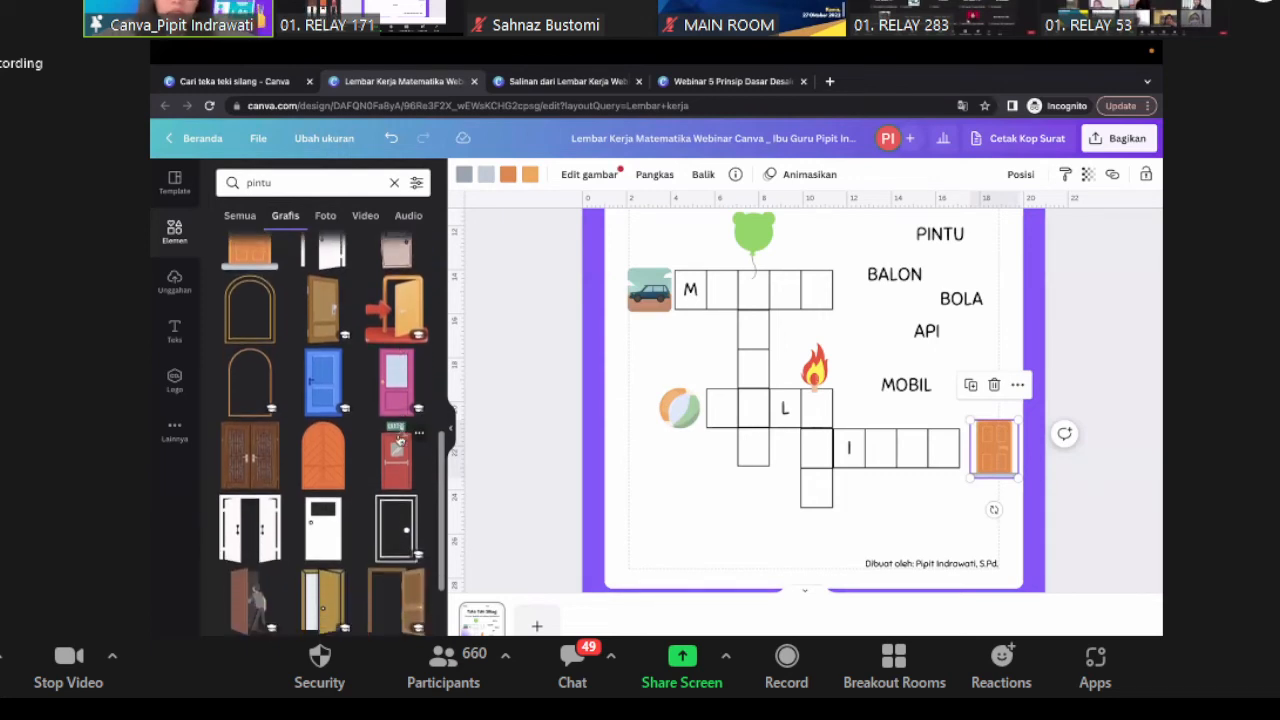
scroll(400, 440, "up", 10)
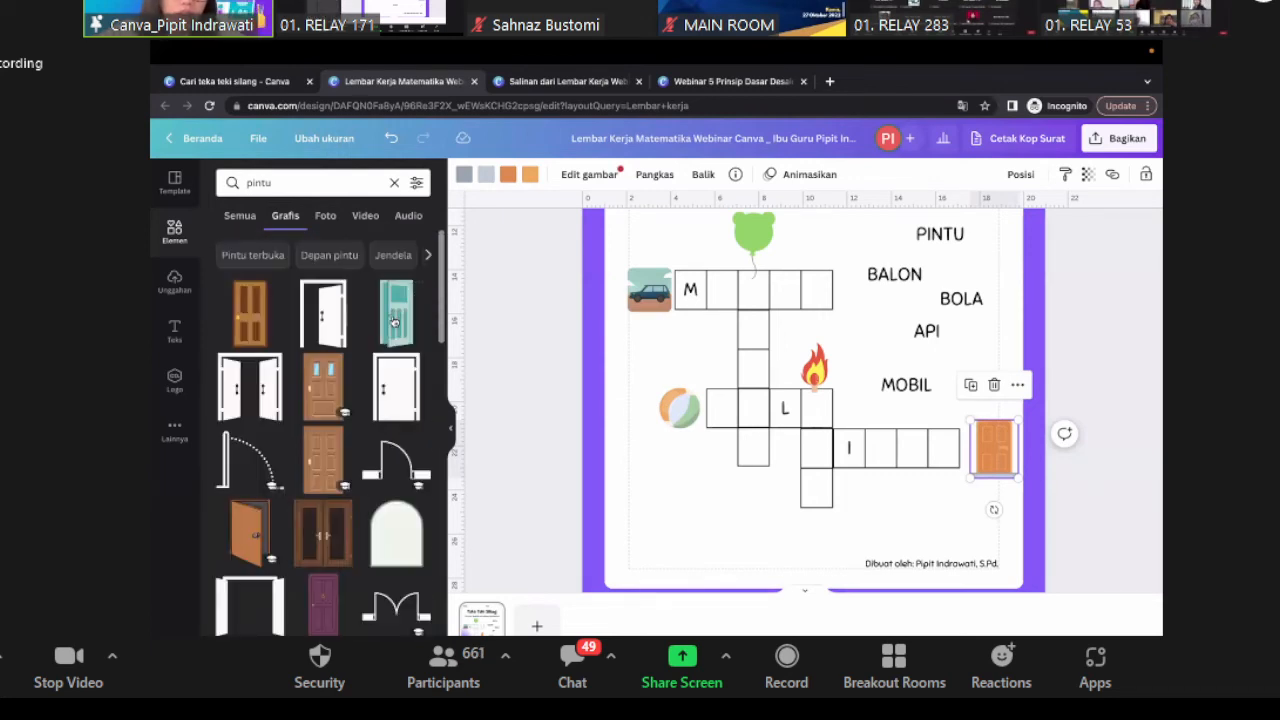
- Replace the orange door with the teal open door graphic, shrunk and placed at the end of the I row
left_click(395, 322)
left_click_drag(818, 300, 743, 438)
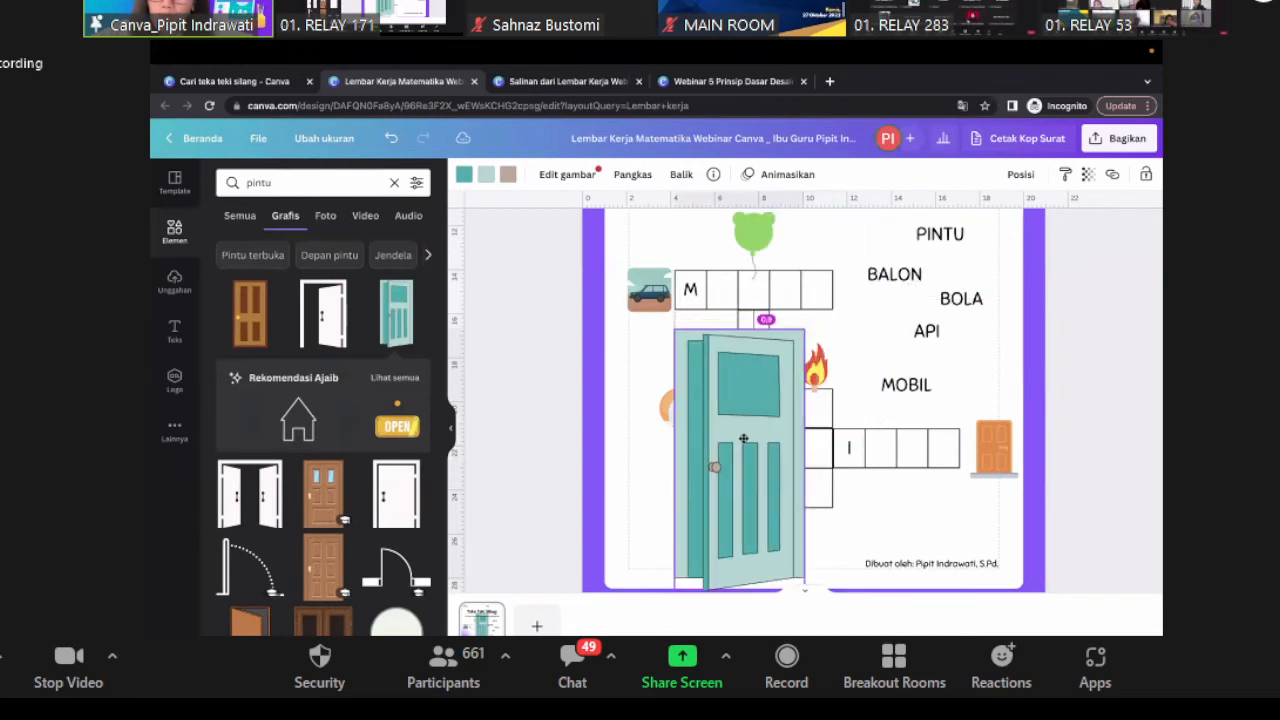
left_click_drag(803, 330, 983, 441)
left_click(994, 445)
key("Delete")
left_click(908, 518)
left_click(686, 529)
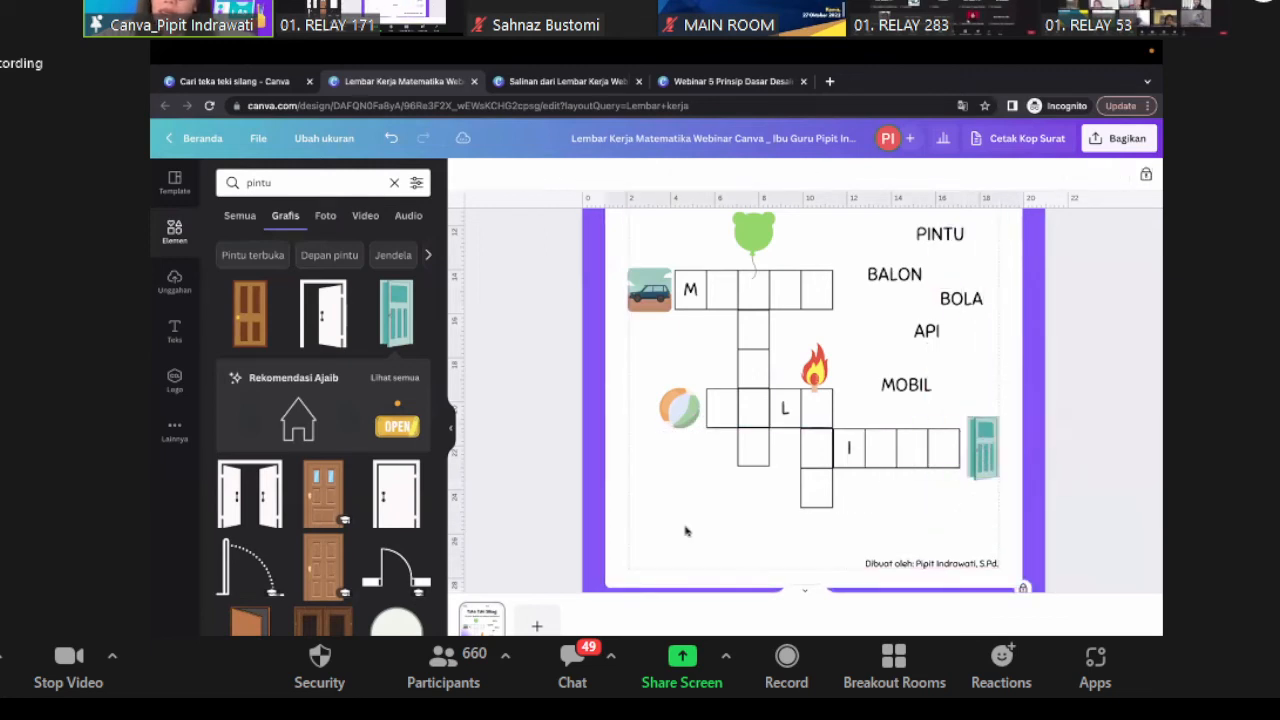
- Hide the elements panel and page thumbnails to review the whole worksheet page and its illustrations
left_click(452, 431)
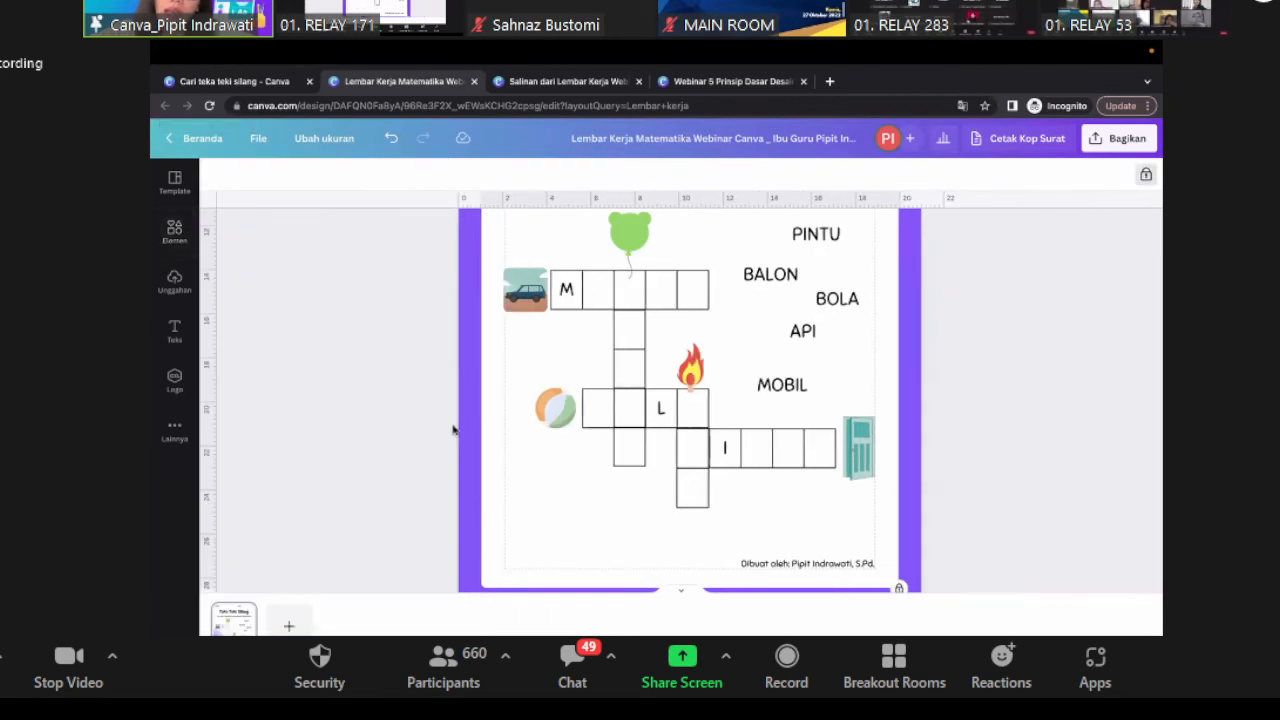
left_click(681, 595)
left_click(870, 443)
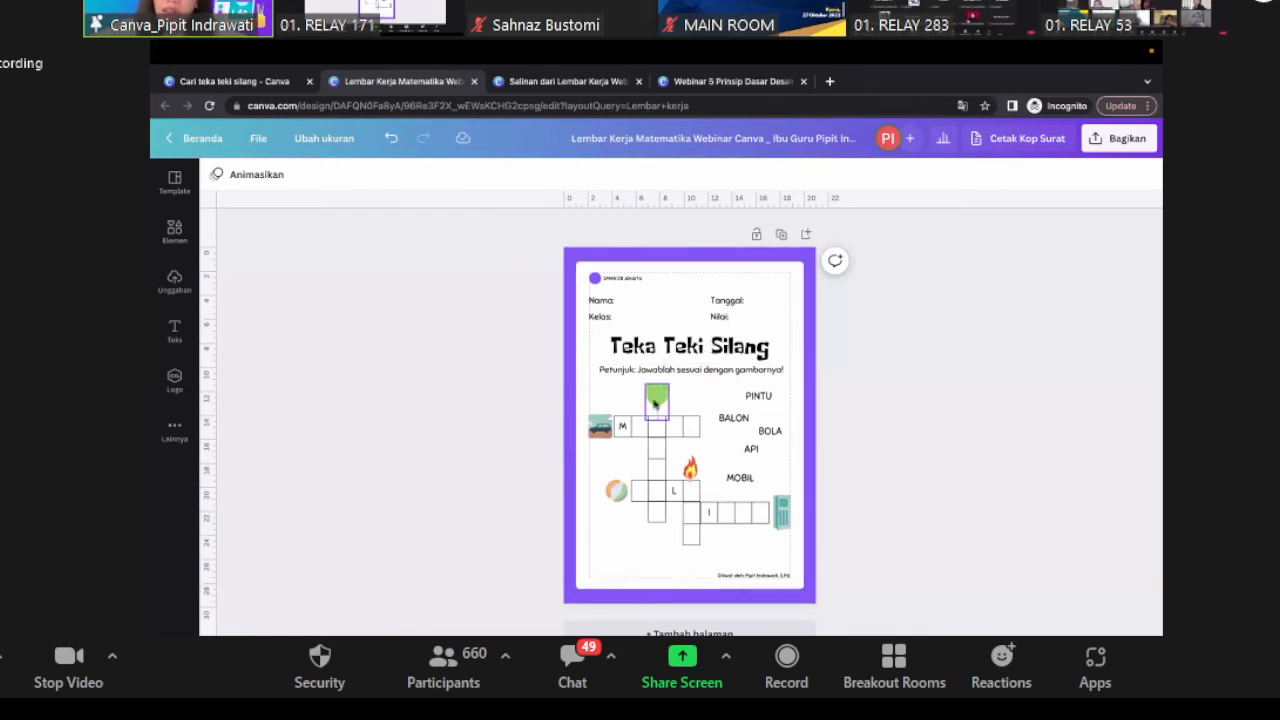
left_click(600, 426)
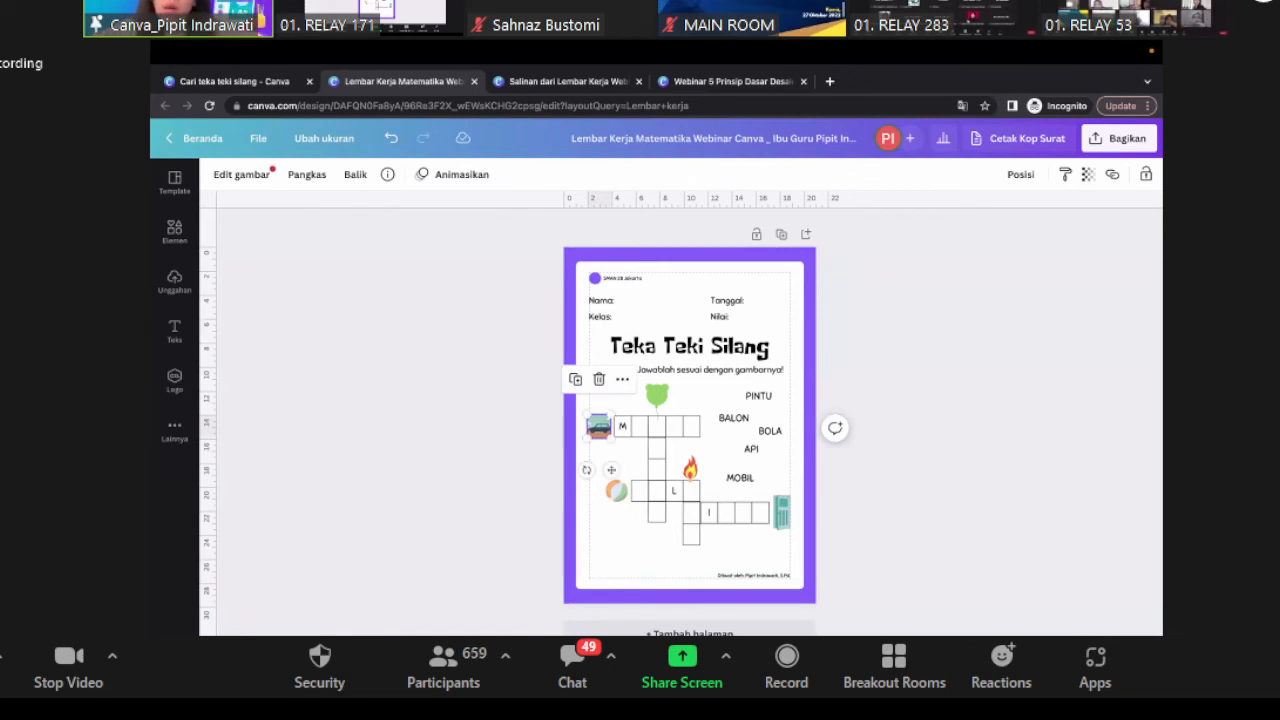
left_click(518, 409)
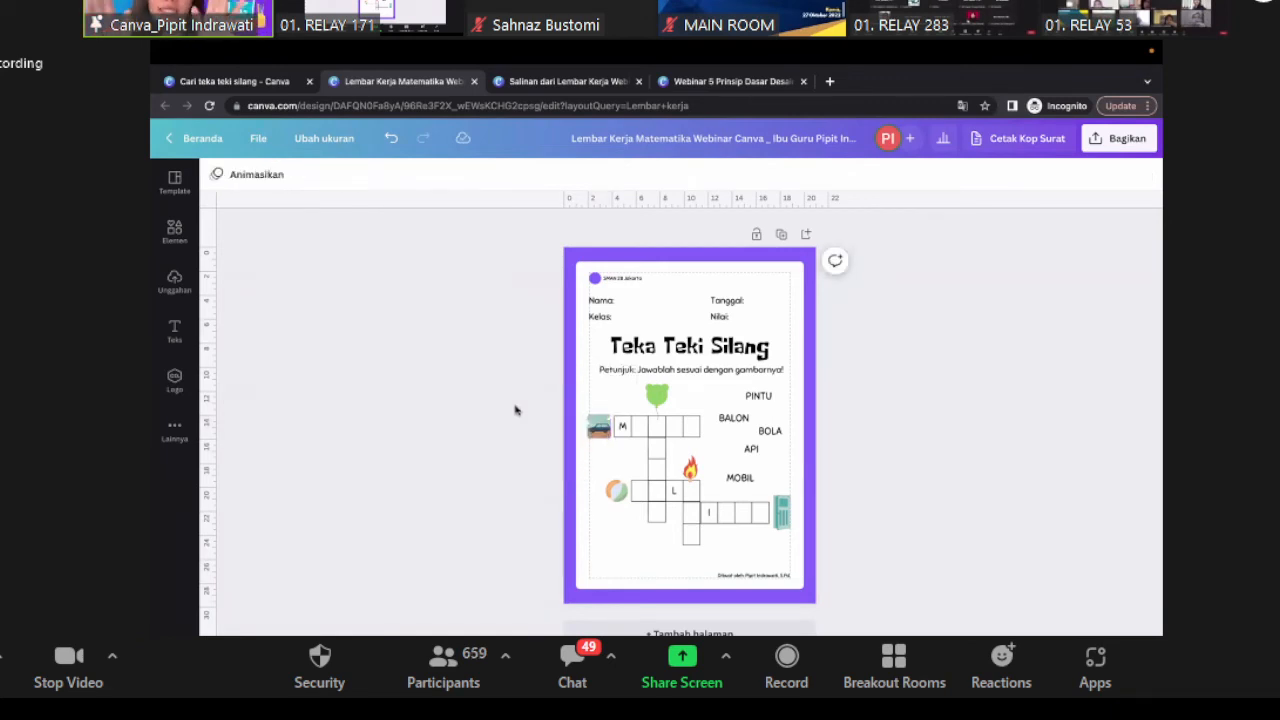